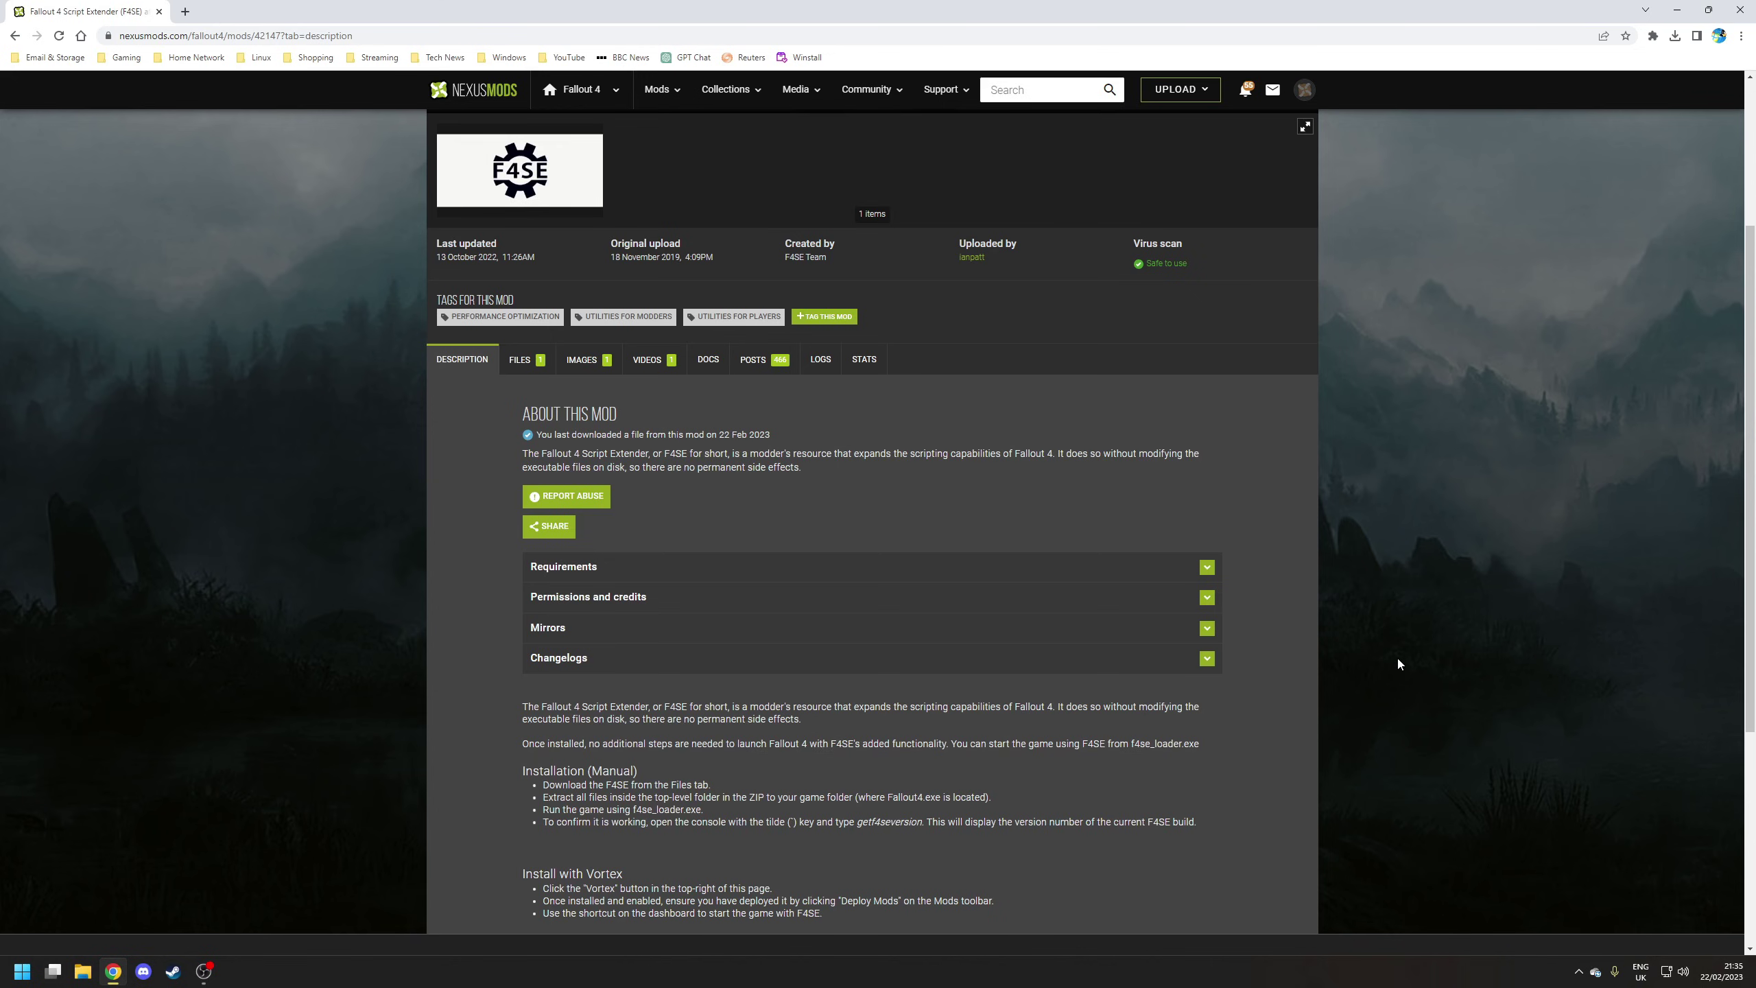
# Step: Show the F4SE mod's Files tab listing main file version 0.6.23
pyautogui.click(525, 364)
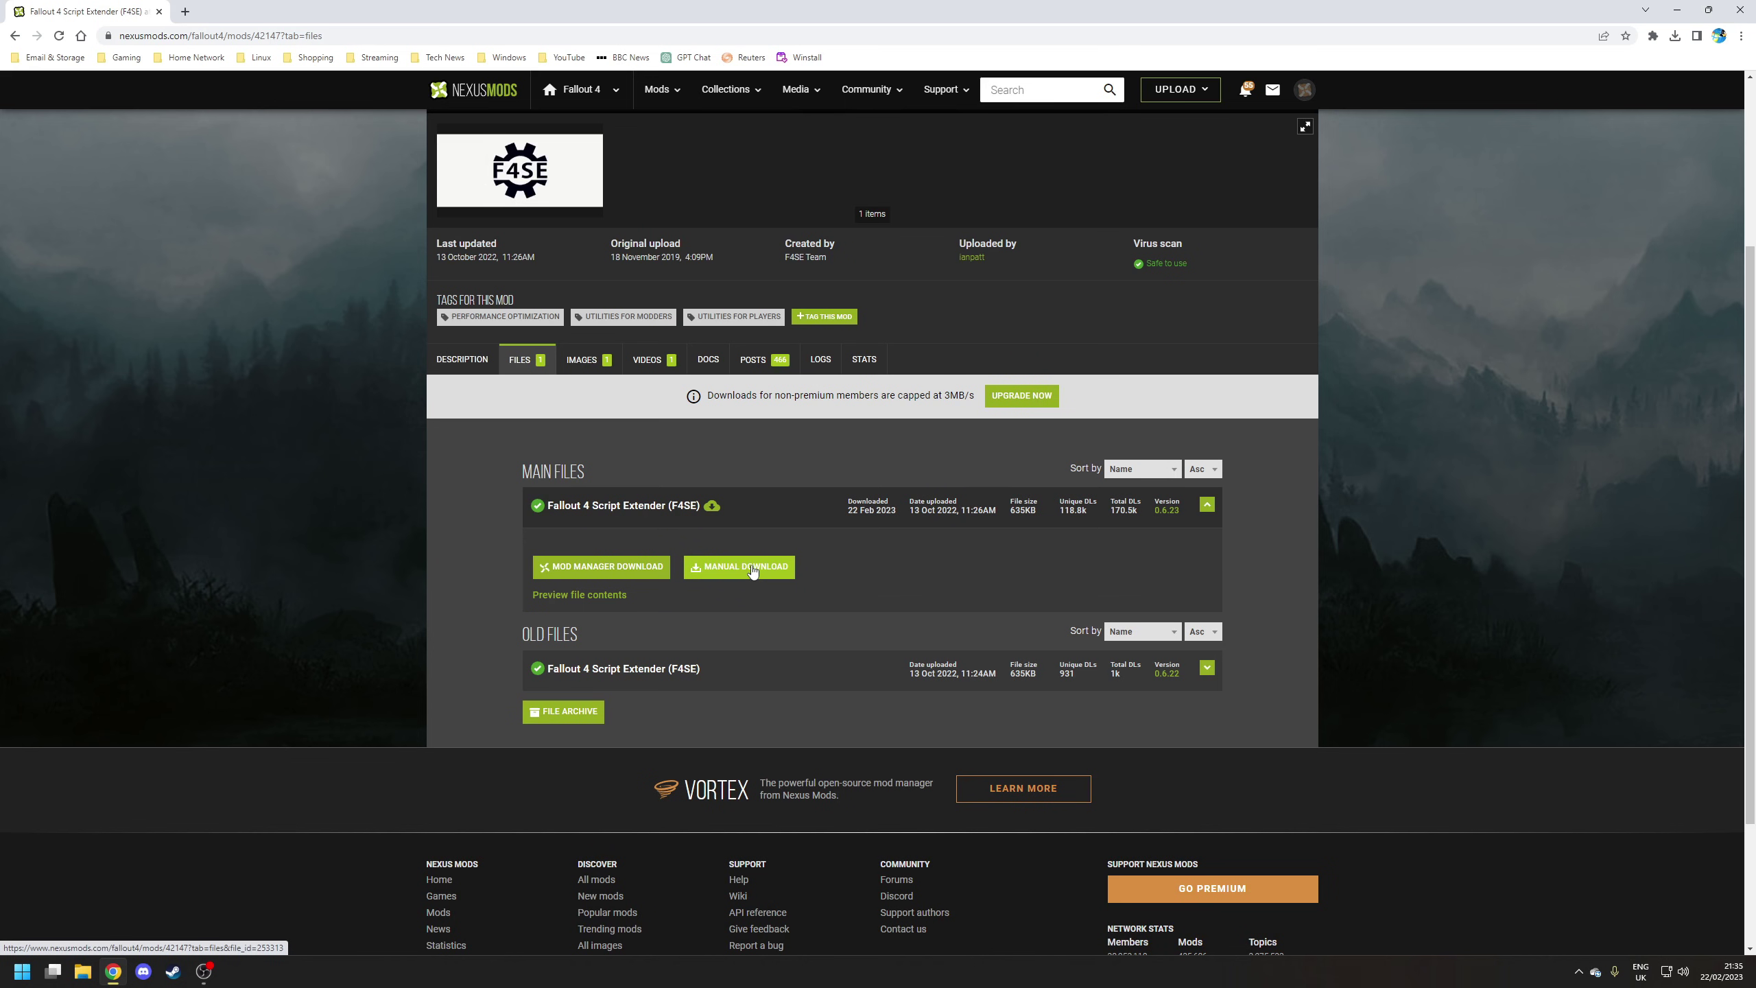
# Step: Download the F4SE 0.6.23 main file, extract it, and copy all eight extracted files
pyautogui.click(775, 576)
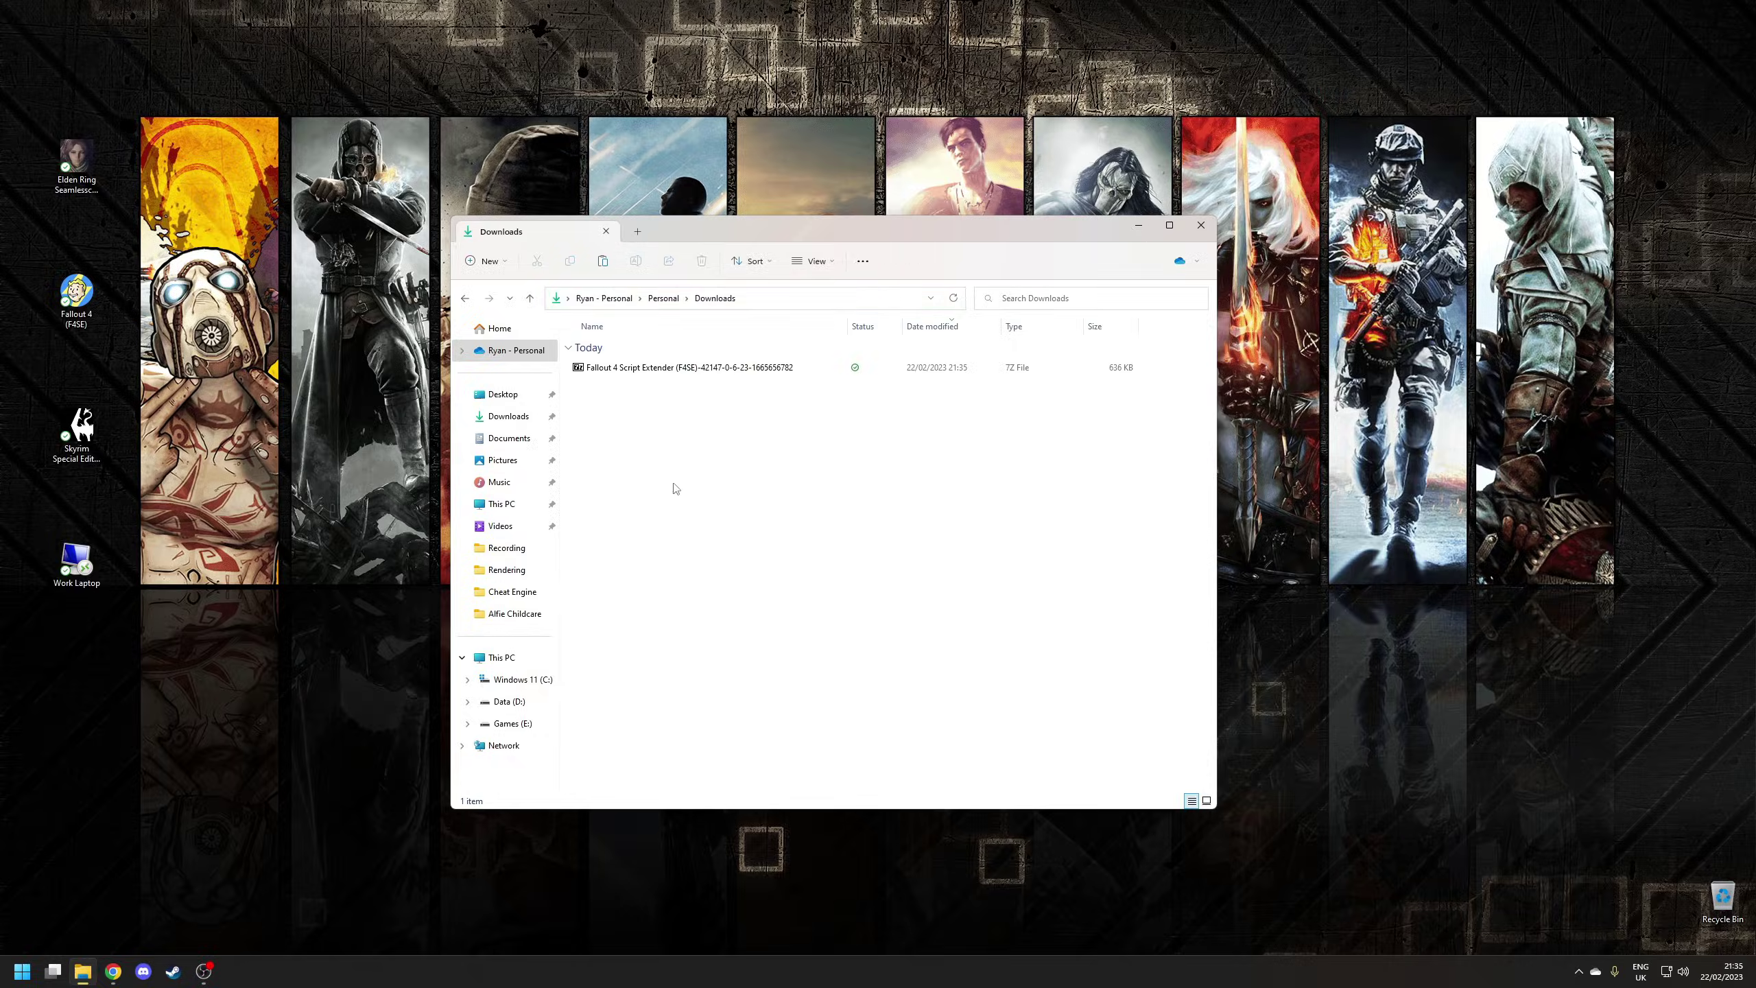
pyautogui.rightClick(621, 367)
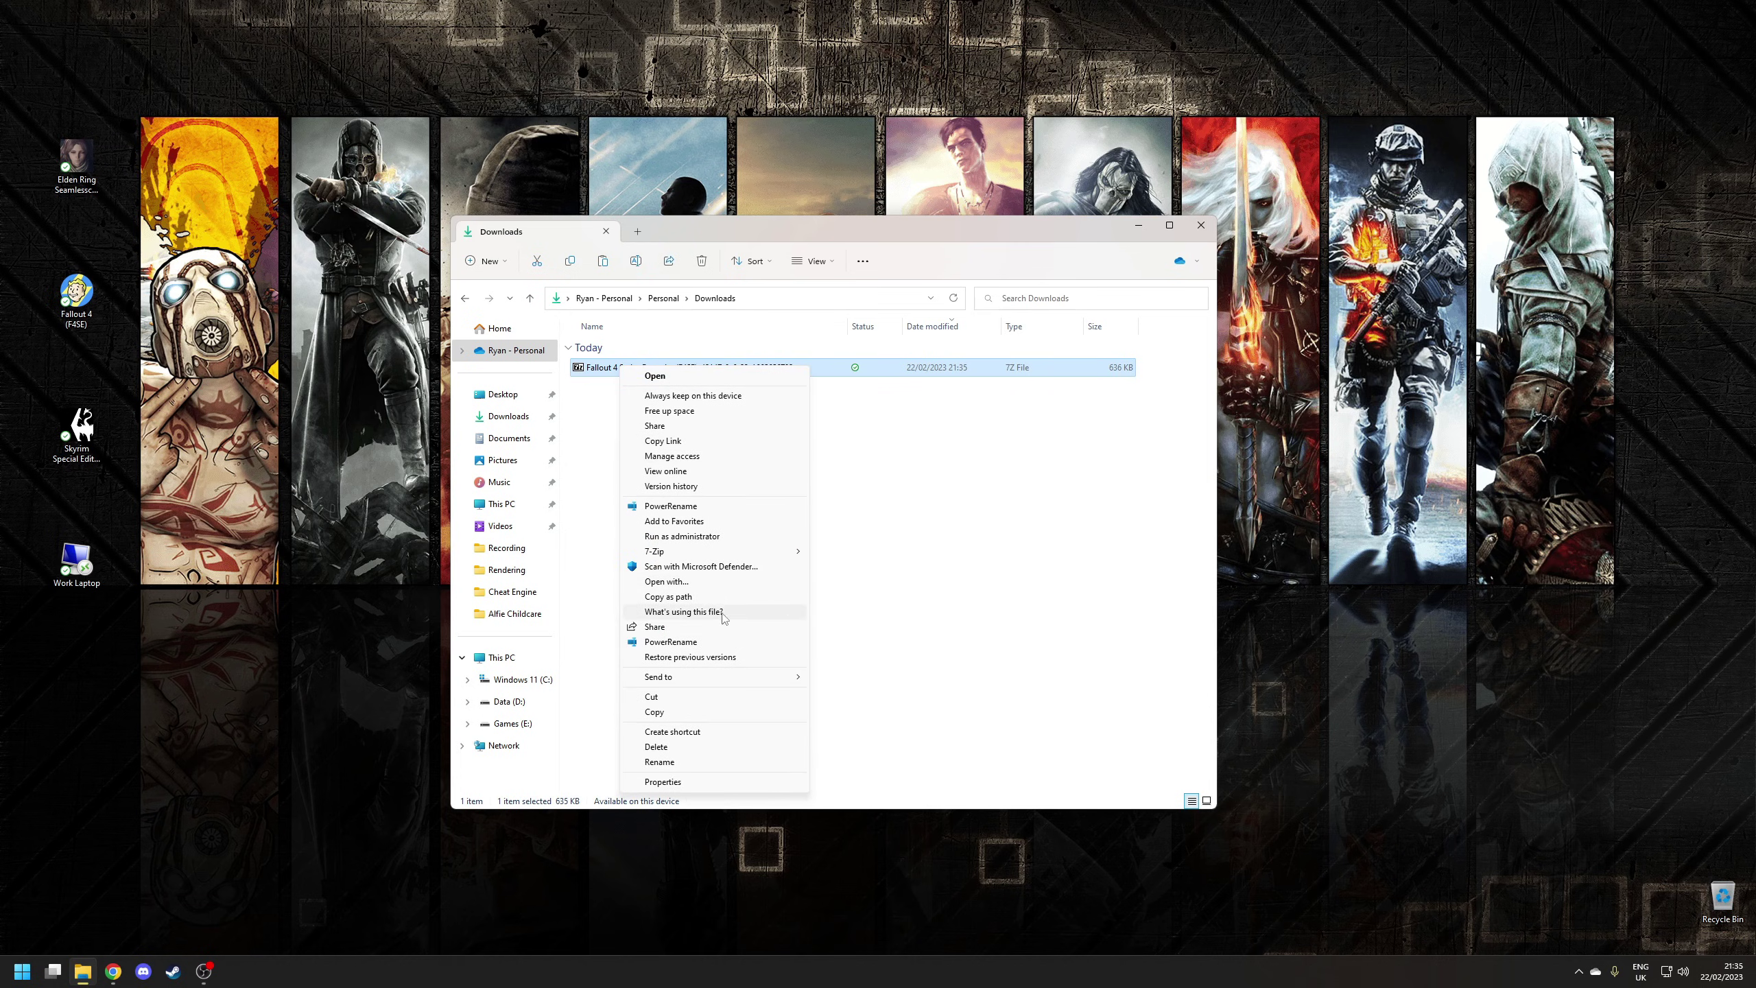
pyautogui.click(692, 615)
pyautogui.doubleClick(610, 410)
pyautogui.moveTo(728, 583); pyautogui.dragTo(571, 348)
pyautogui.rightClick(633, 372)
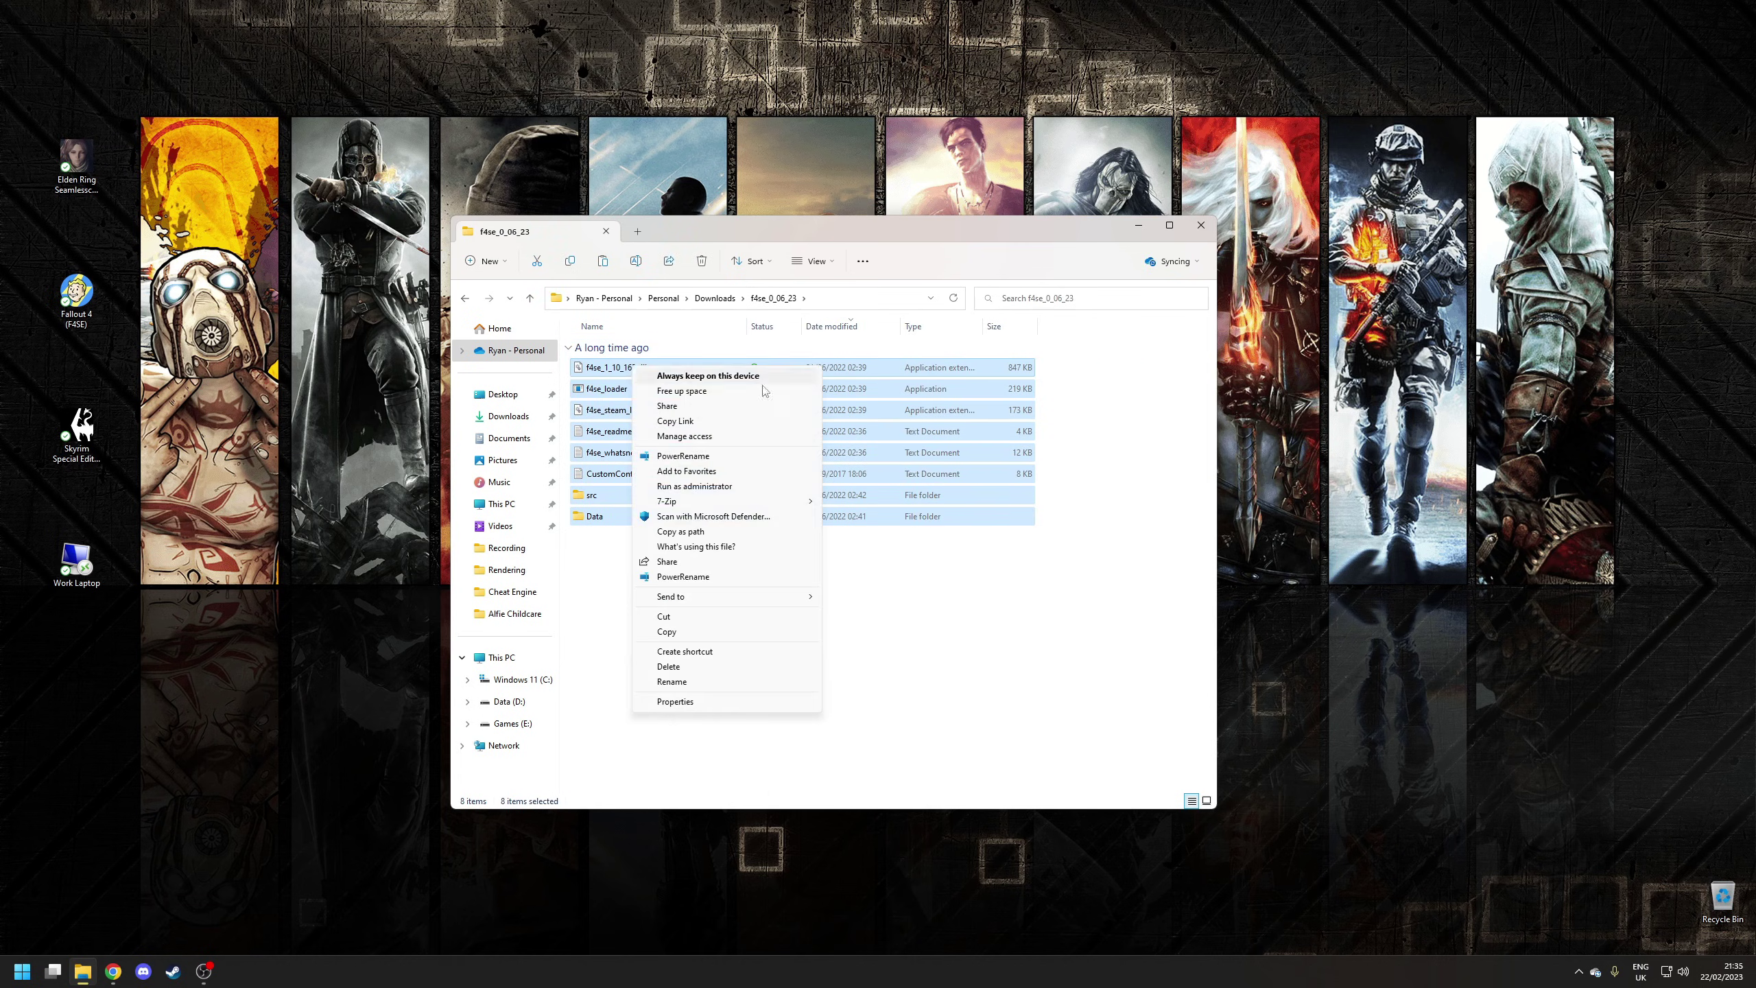
pyautogui.click(688, 634)
pyautogui.click(717, 647)
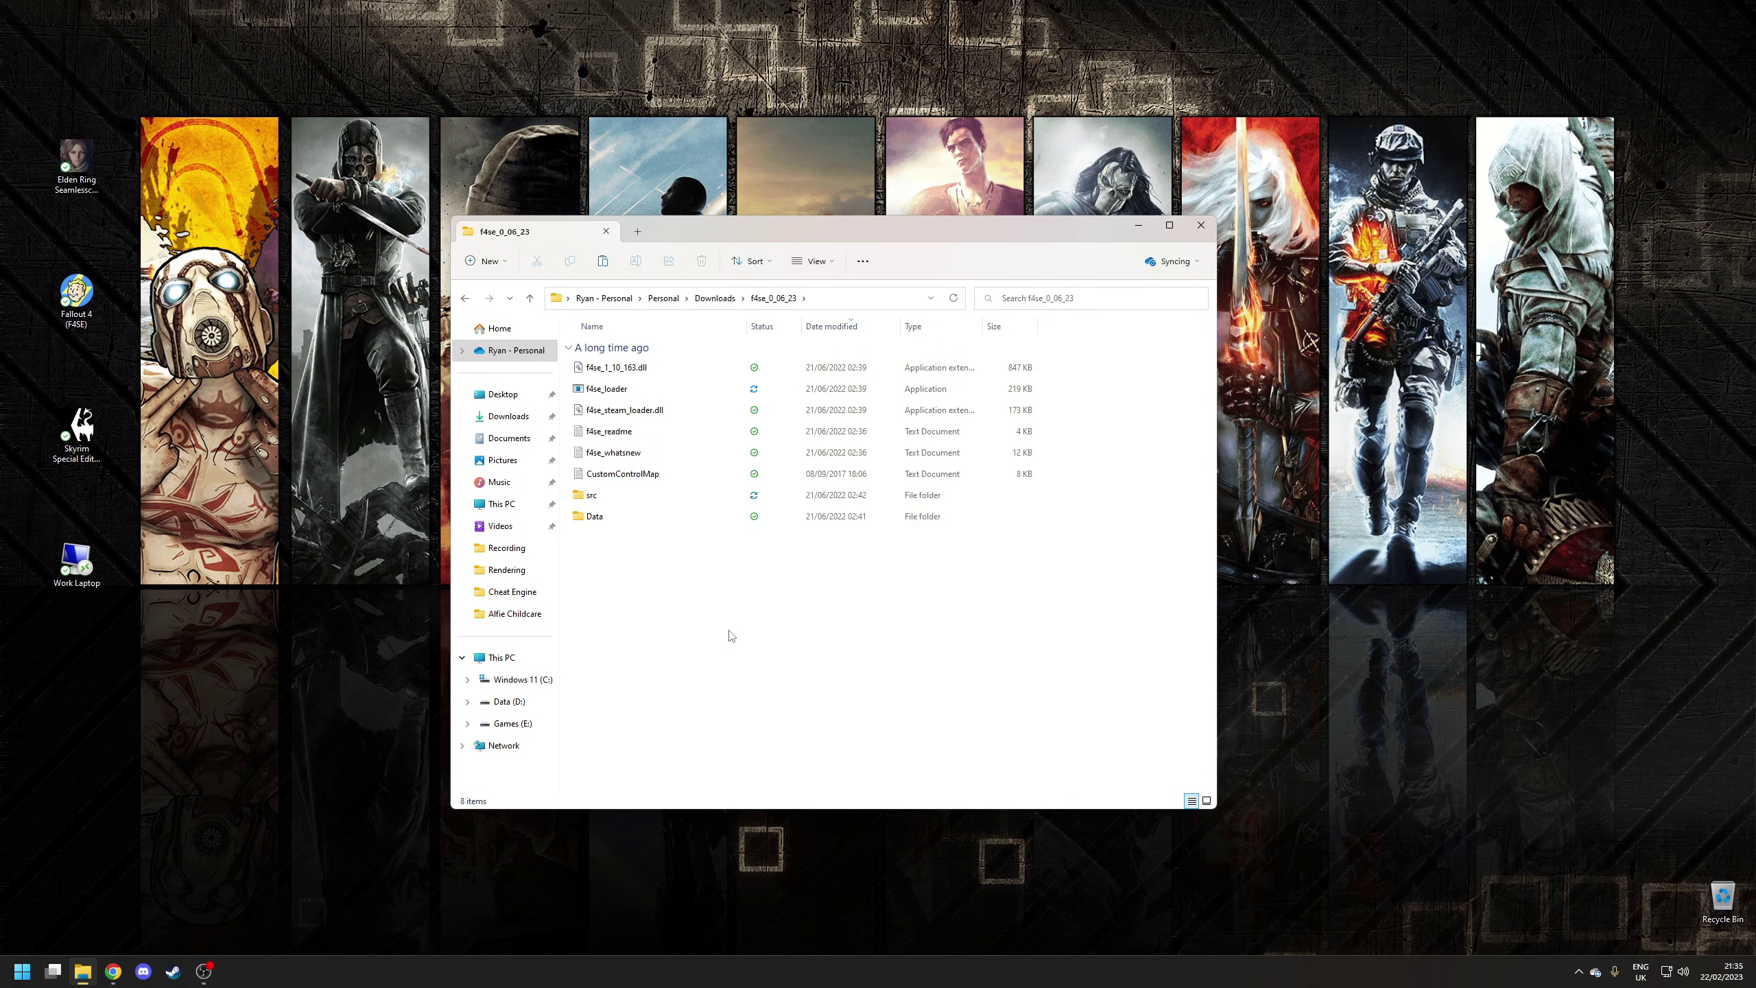
# Step: Browse to C:\Program Files (x86)\Steam\steamapps\common
pyautogui.click(526, 679)
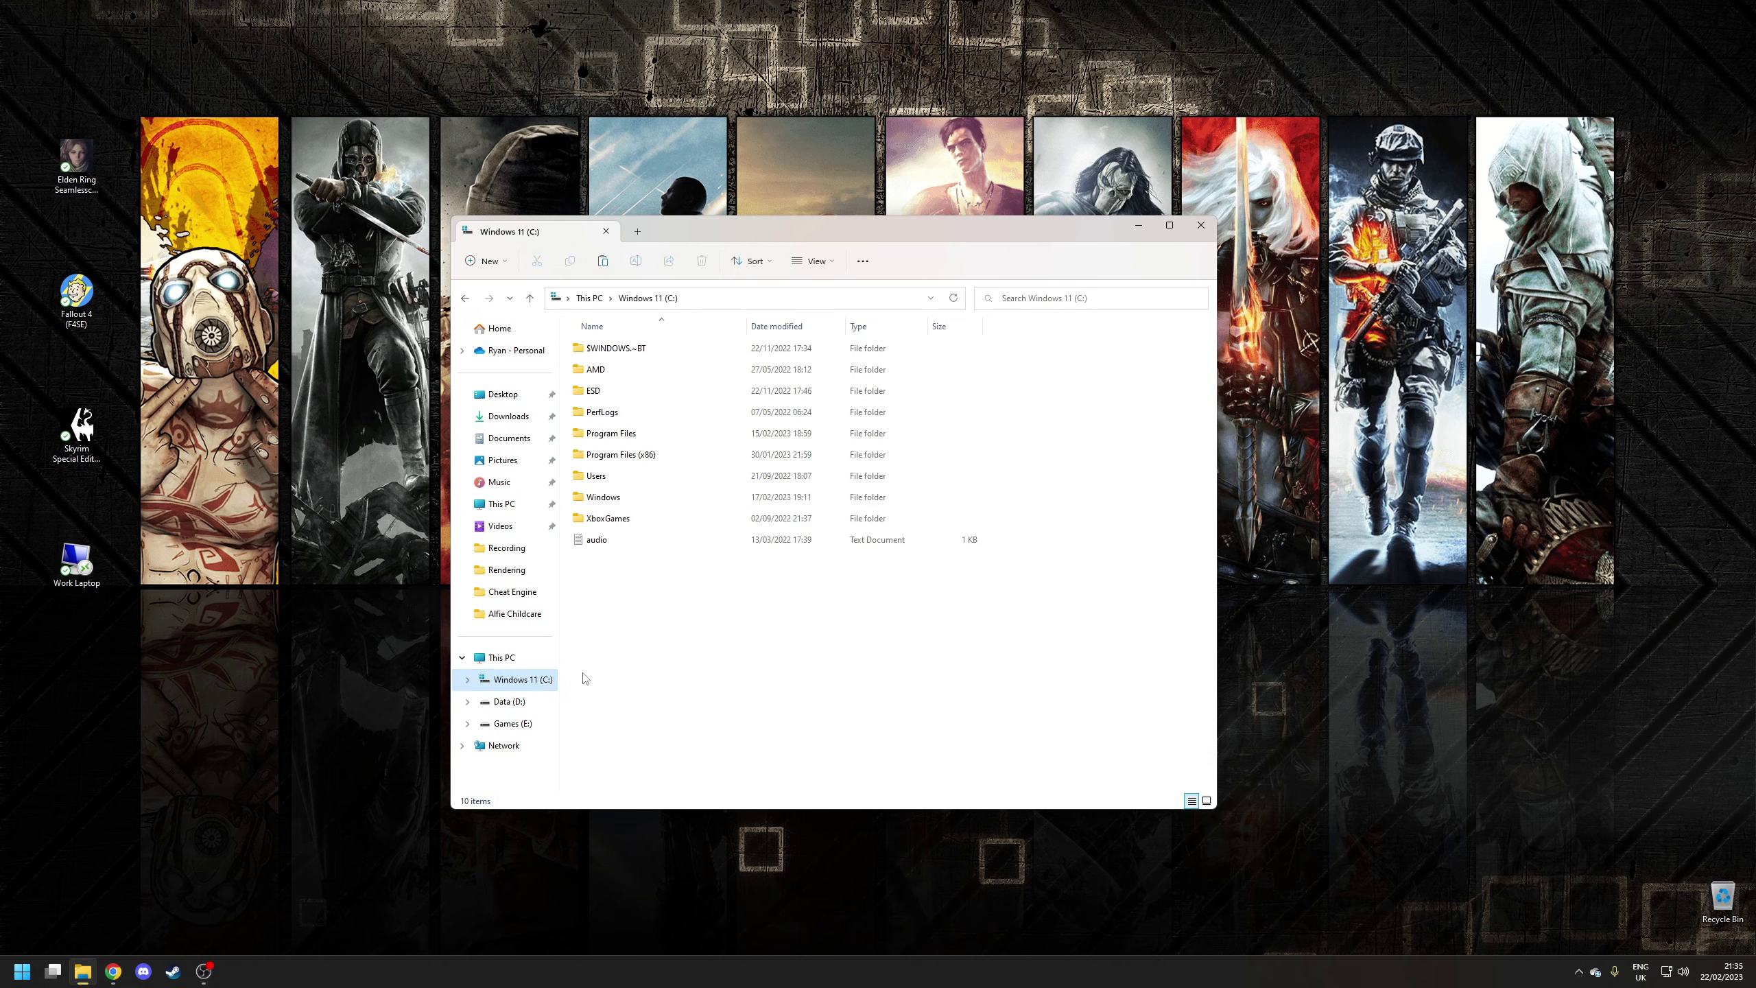
pyautogui.doubleClick(642, 454)
pyautogui.scroll(-4, 649, 433)
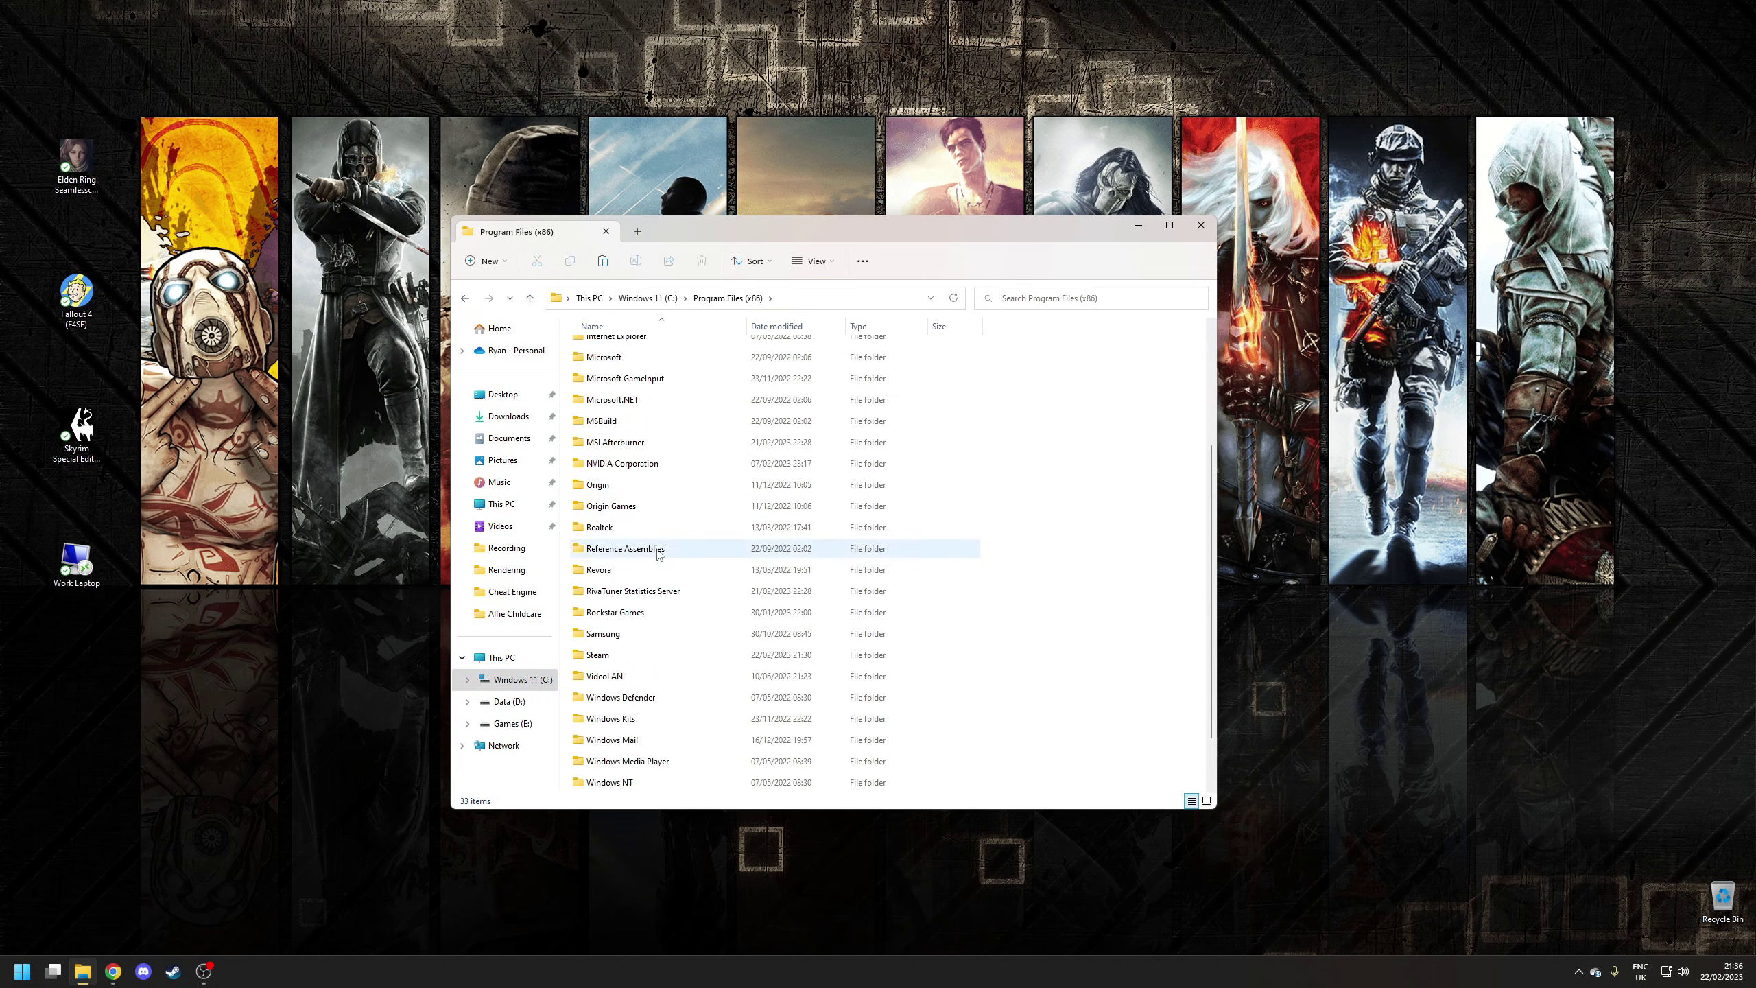
pyautogui.doubleClick(625, 546)
pyautogui.scroll(-2, 630, 554)
pyautogui.doubleClick(607, 569)
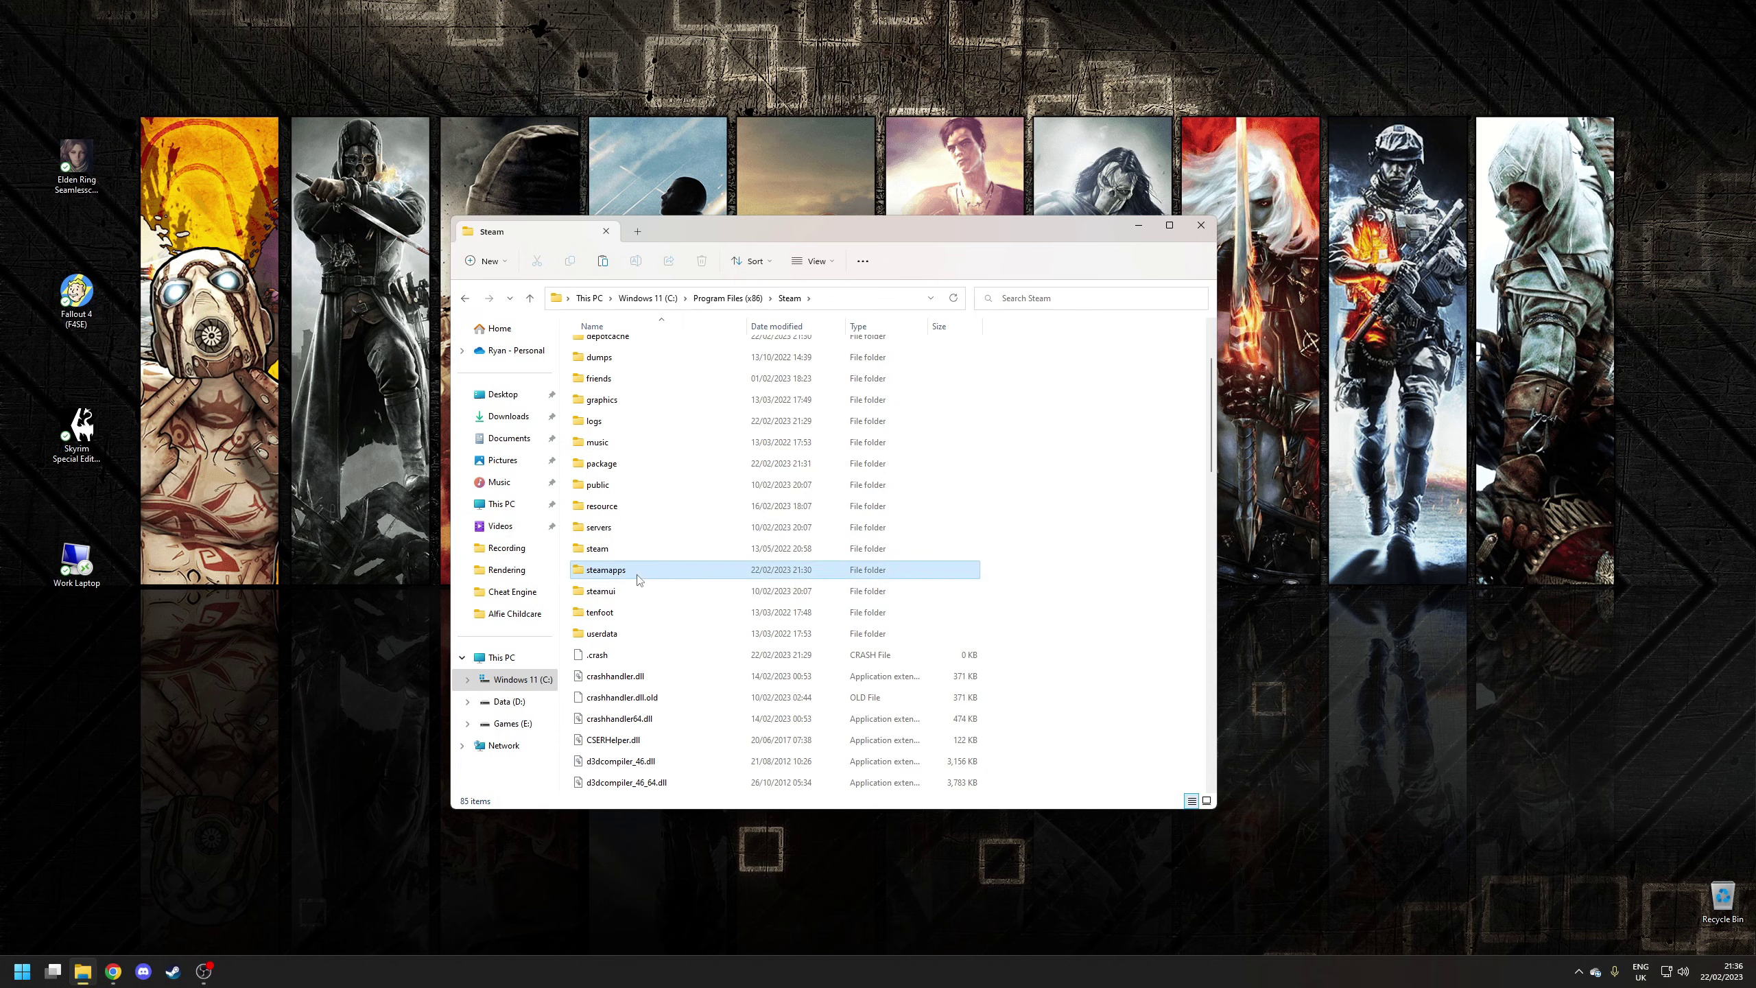
pyautogui.doubleClick(630, 349)
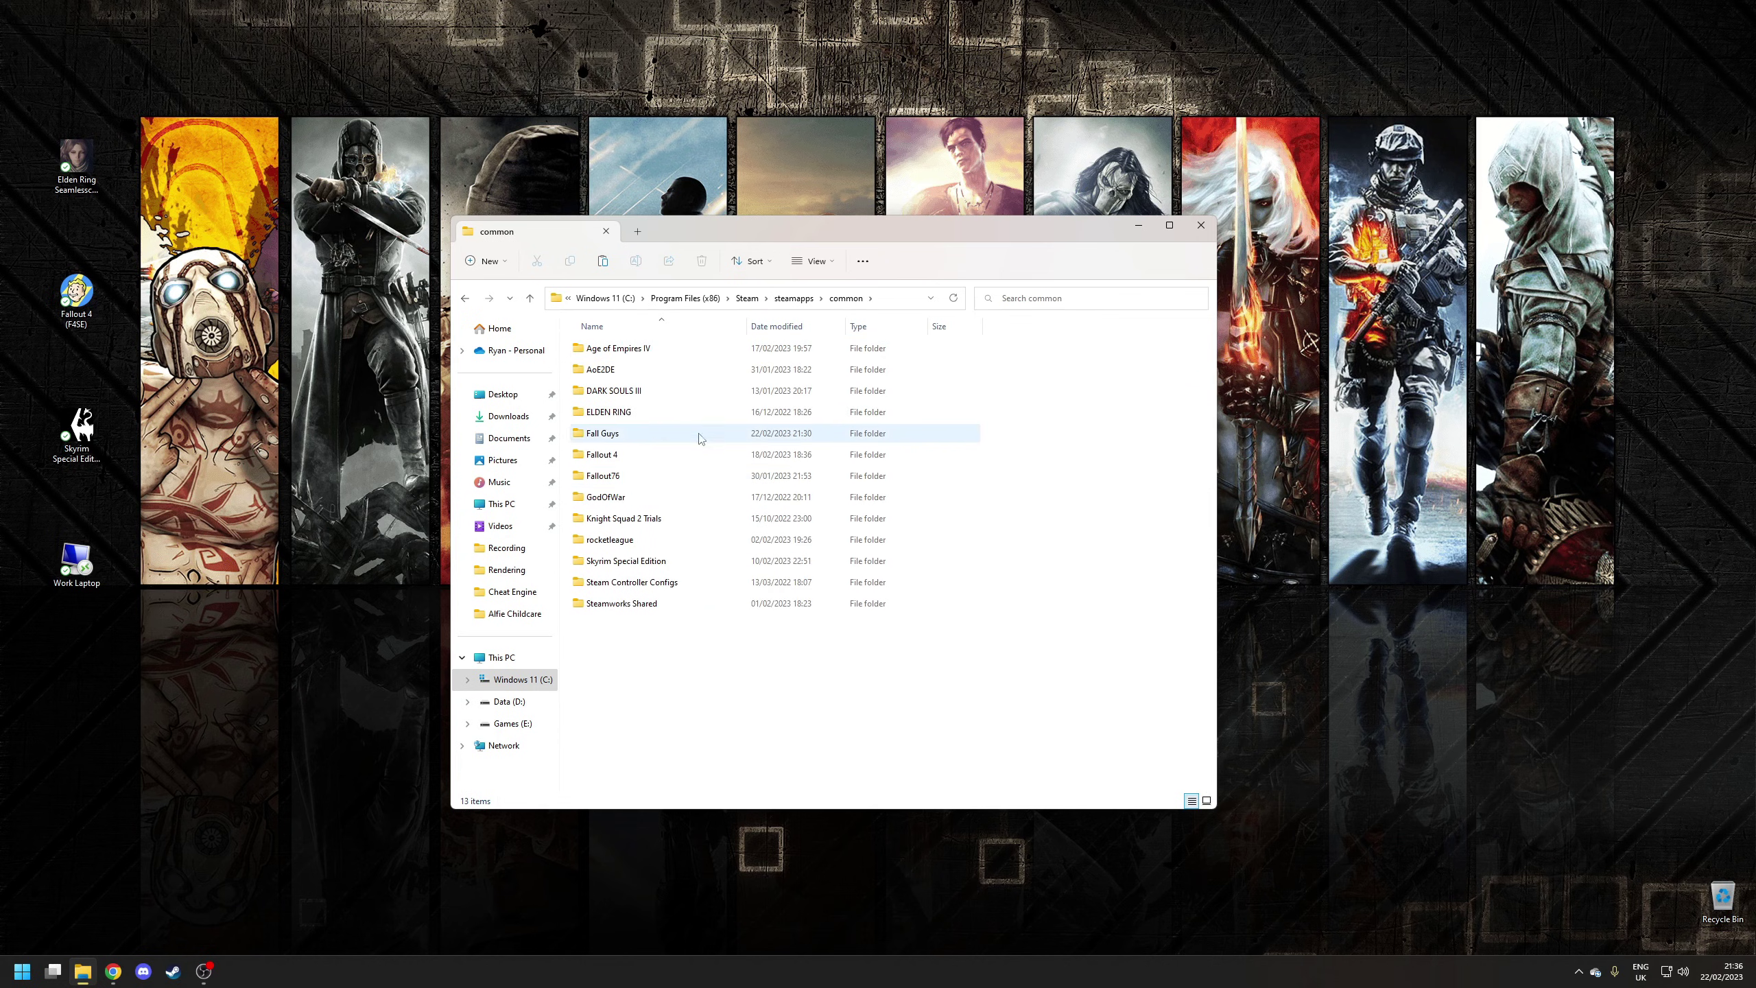
# Step: Paste the F4SE files into the Fallout 4 folder, replacing existing files
pyautogui.doubleClick(615, 456)
pyautogui.rightClick(1113, 415)
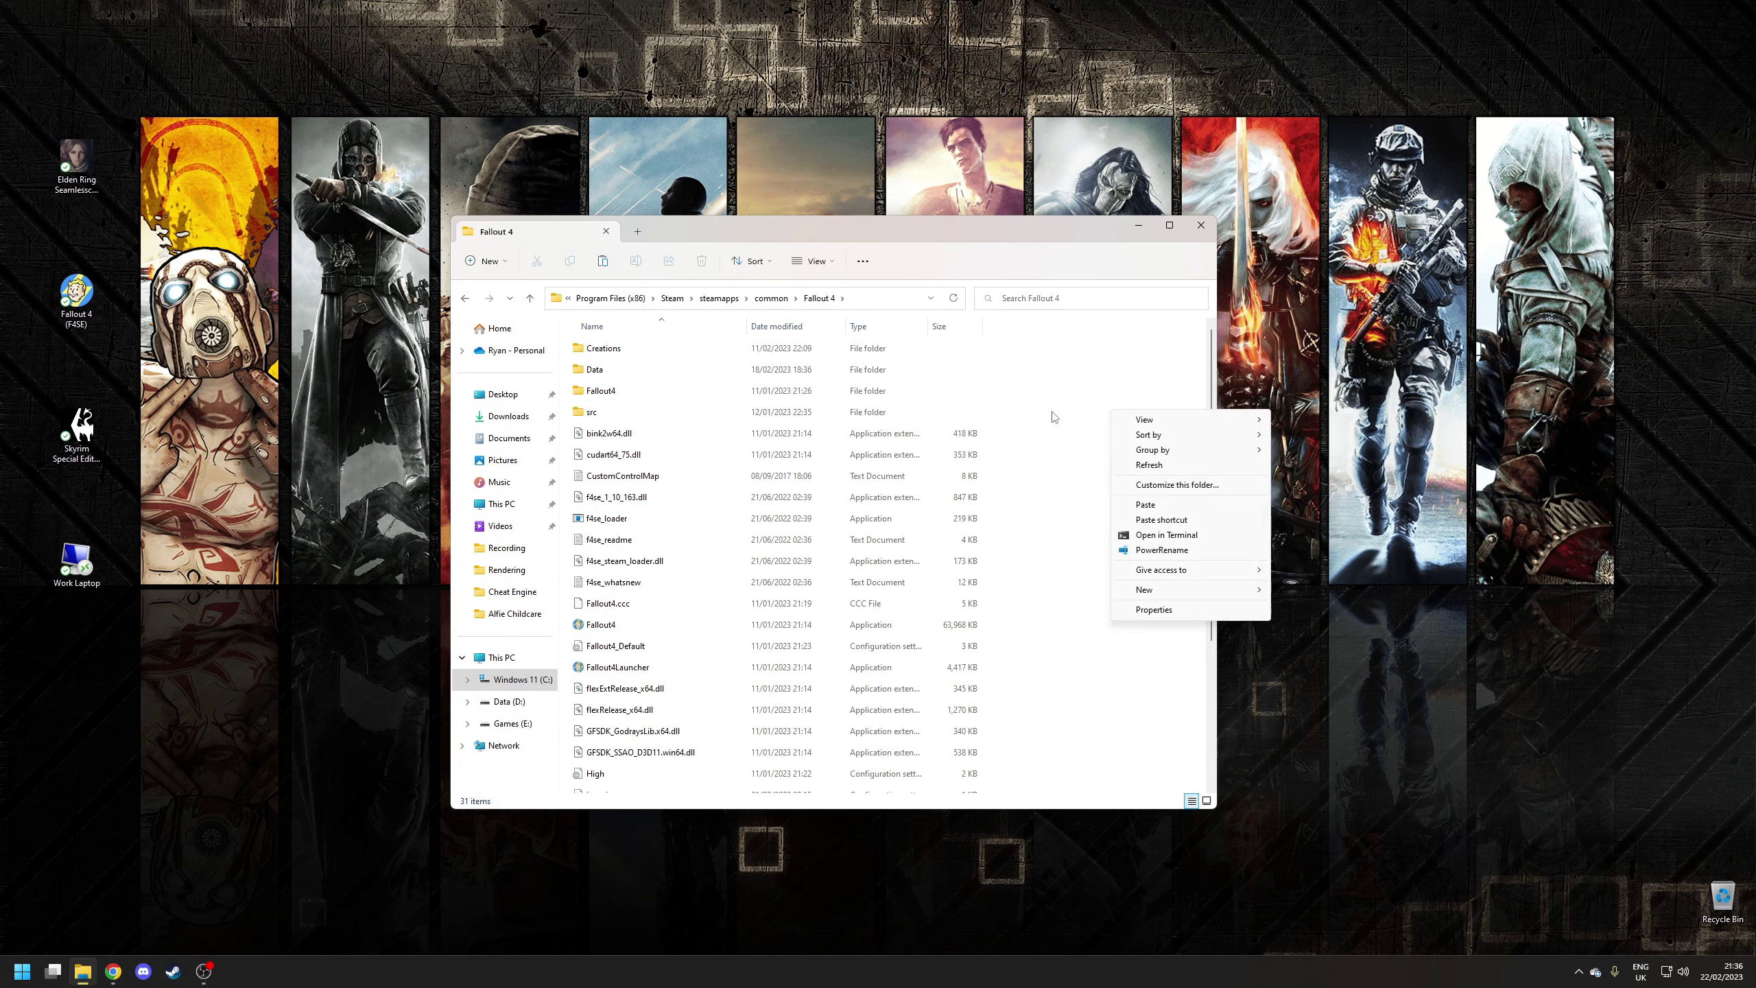
pyautogui.click(1091, 501)
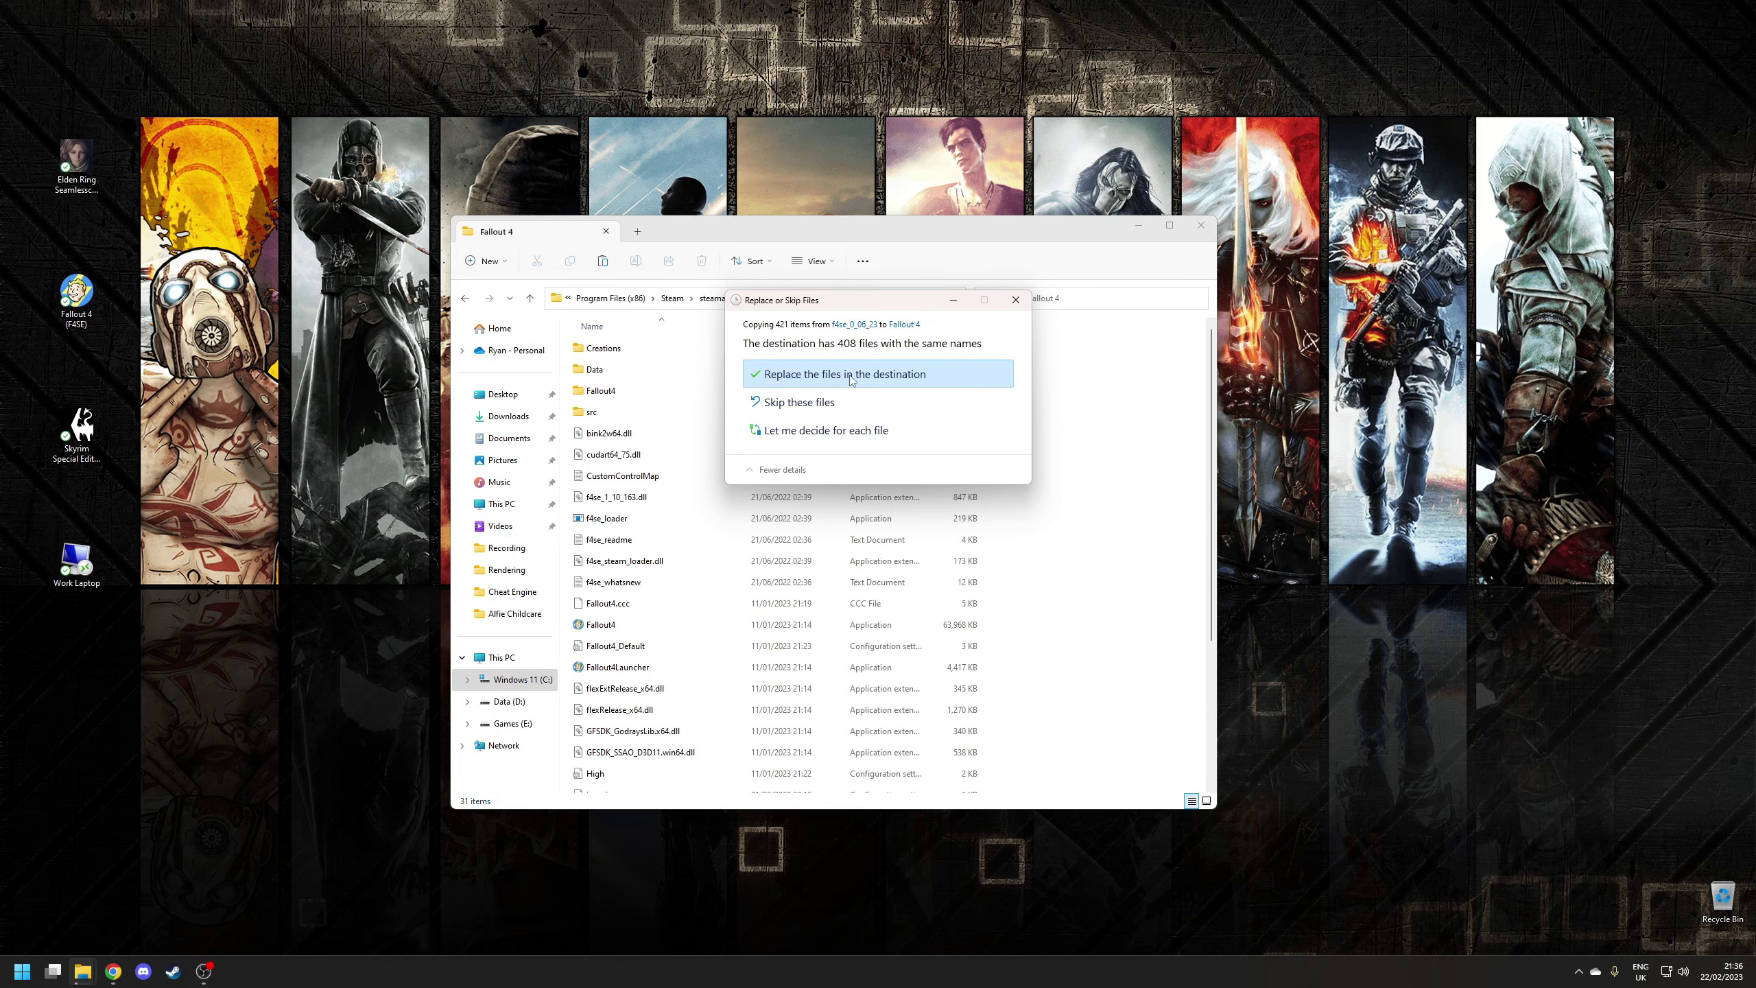
pyautogui.click(850, 377)
# Step: Add an f4se_loader shortcut to the desktop and manually download the Address Library main file
pyautogui.click(599, 520)
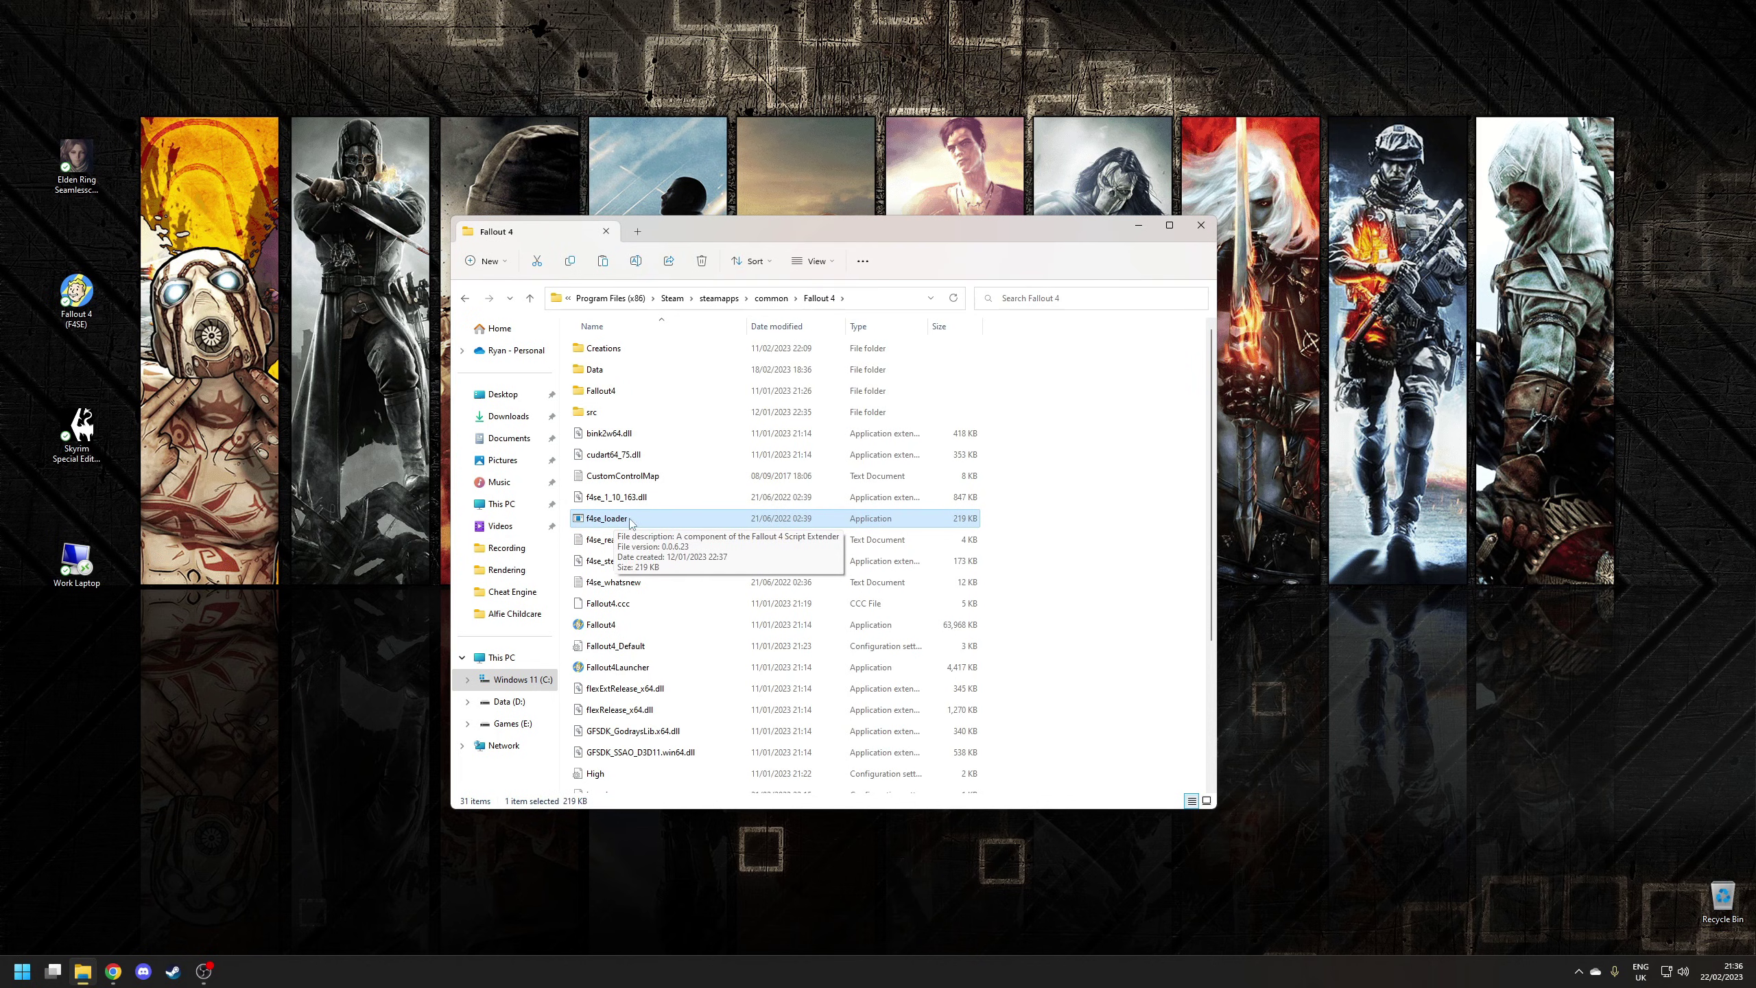
pyautogui.moveTo(630, 523); pyautogui.dragTo(308, 470)
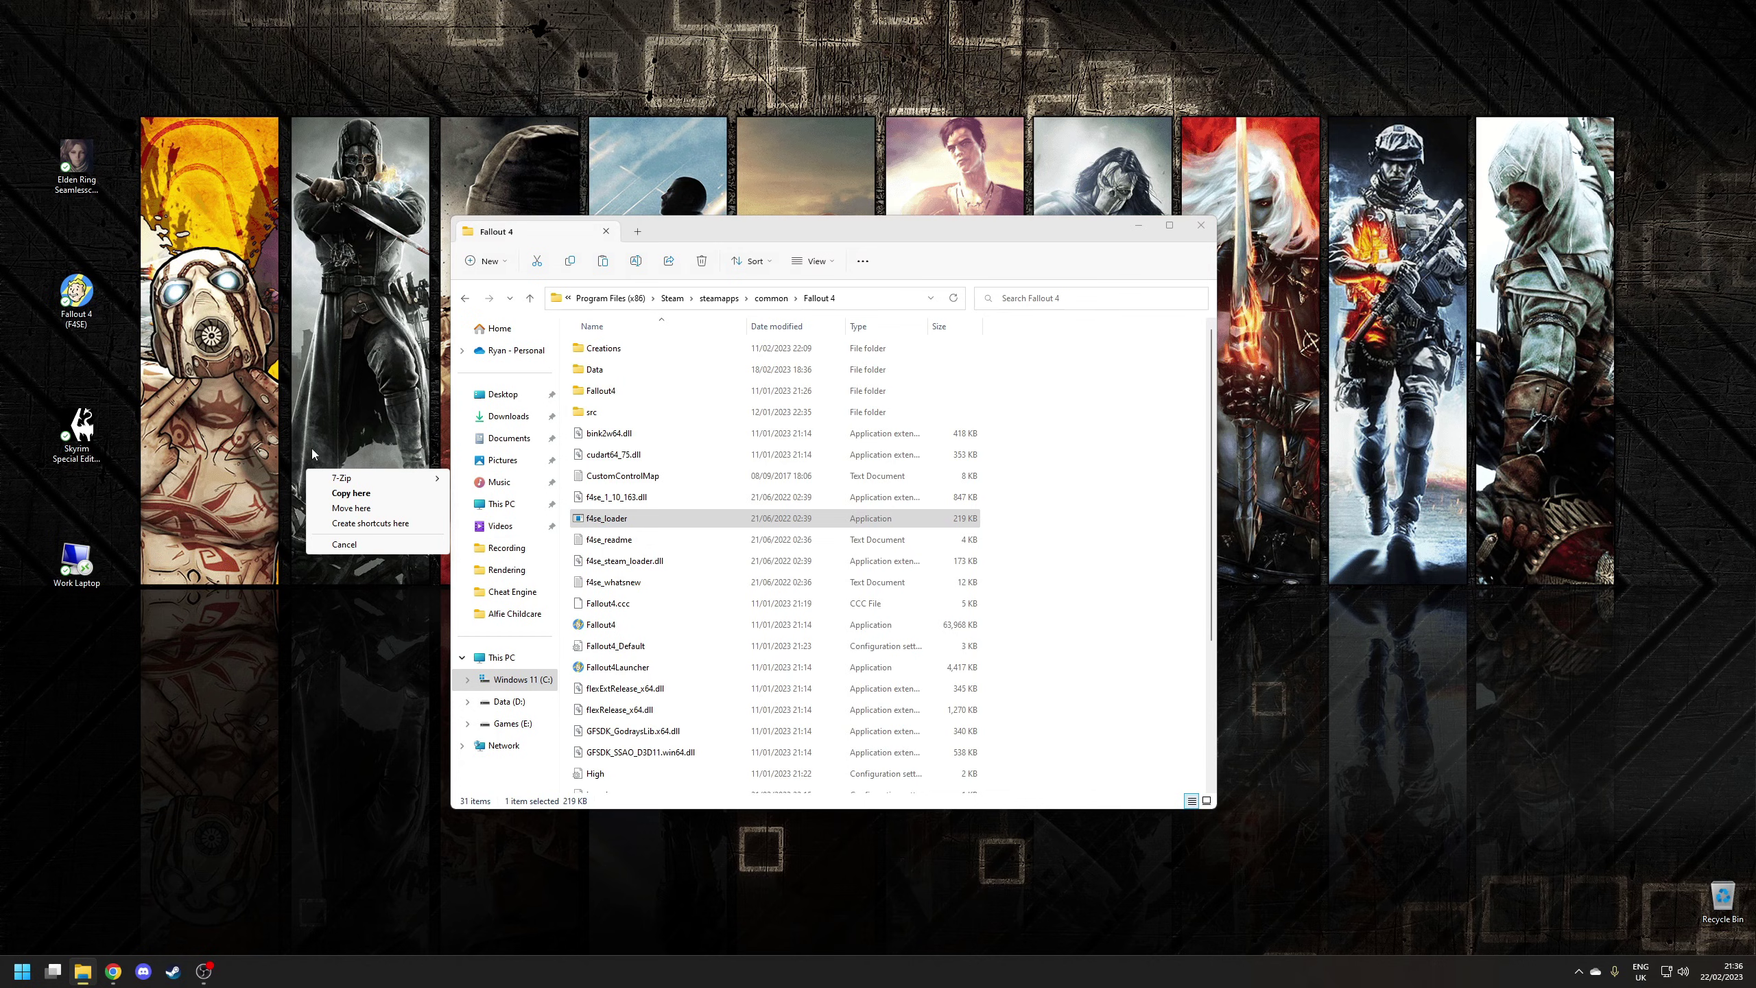
pyautogui.click(382, 523)
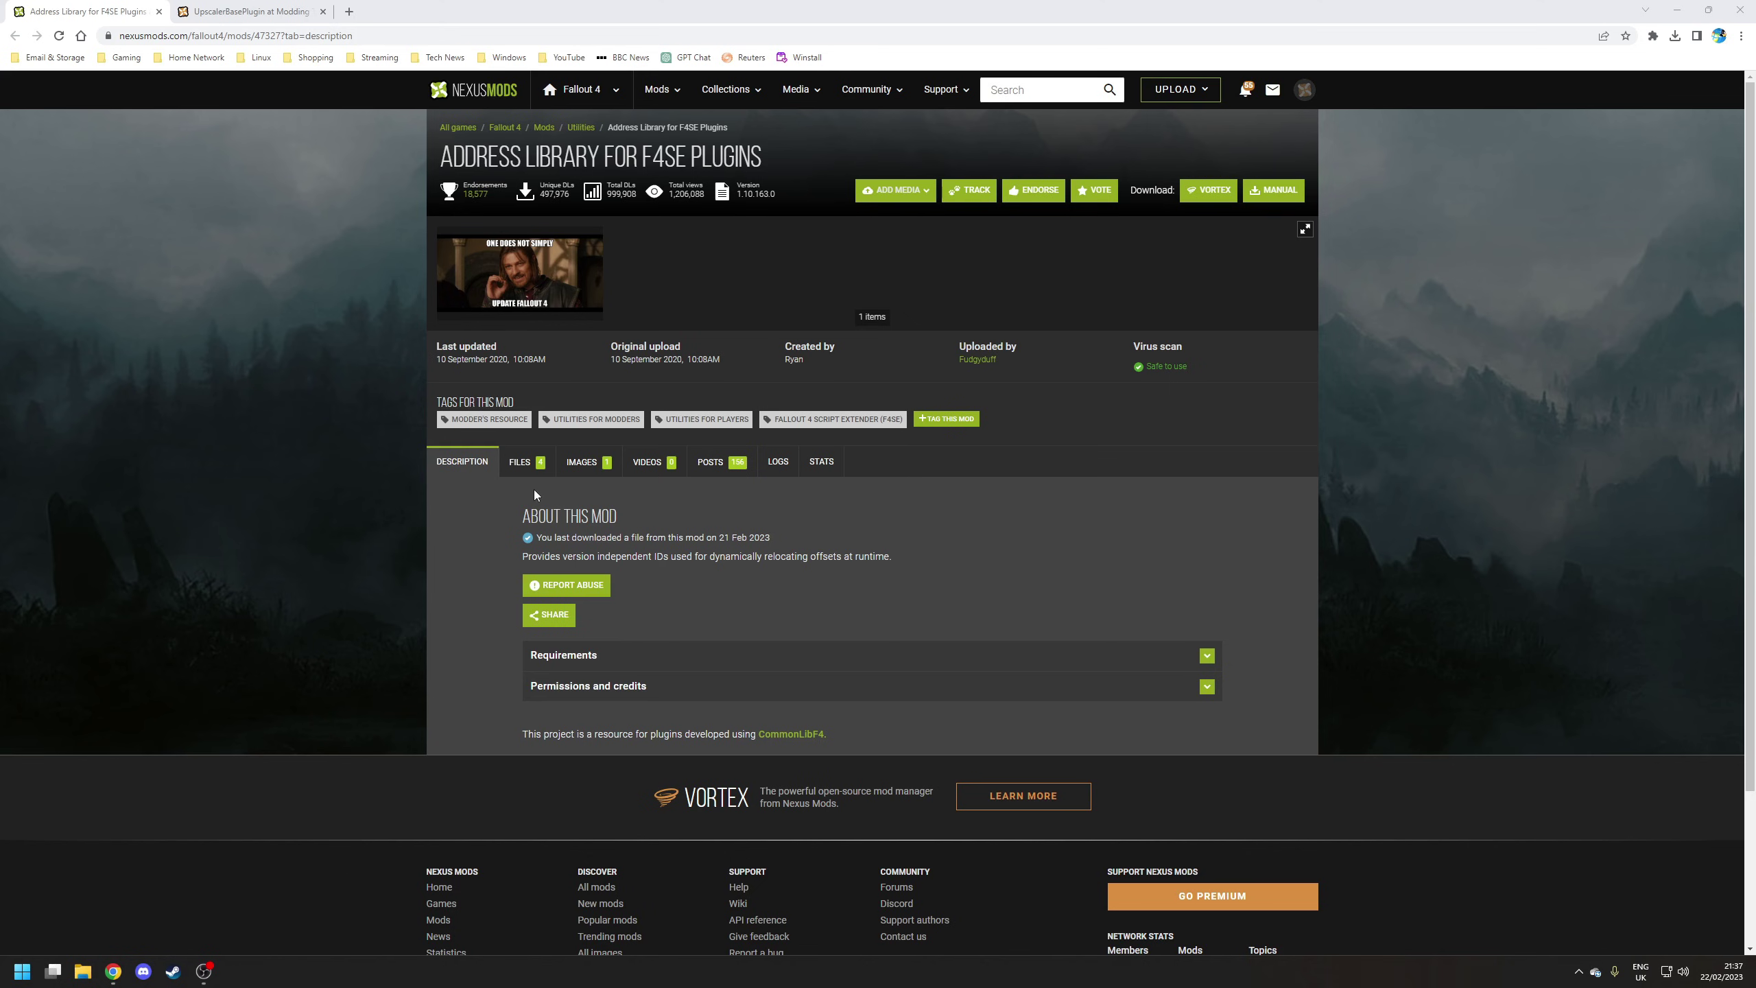
pyautogui.click(524, 464)
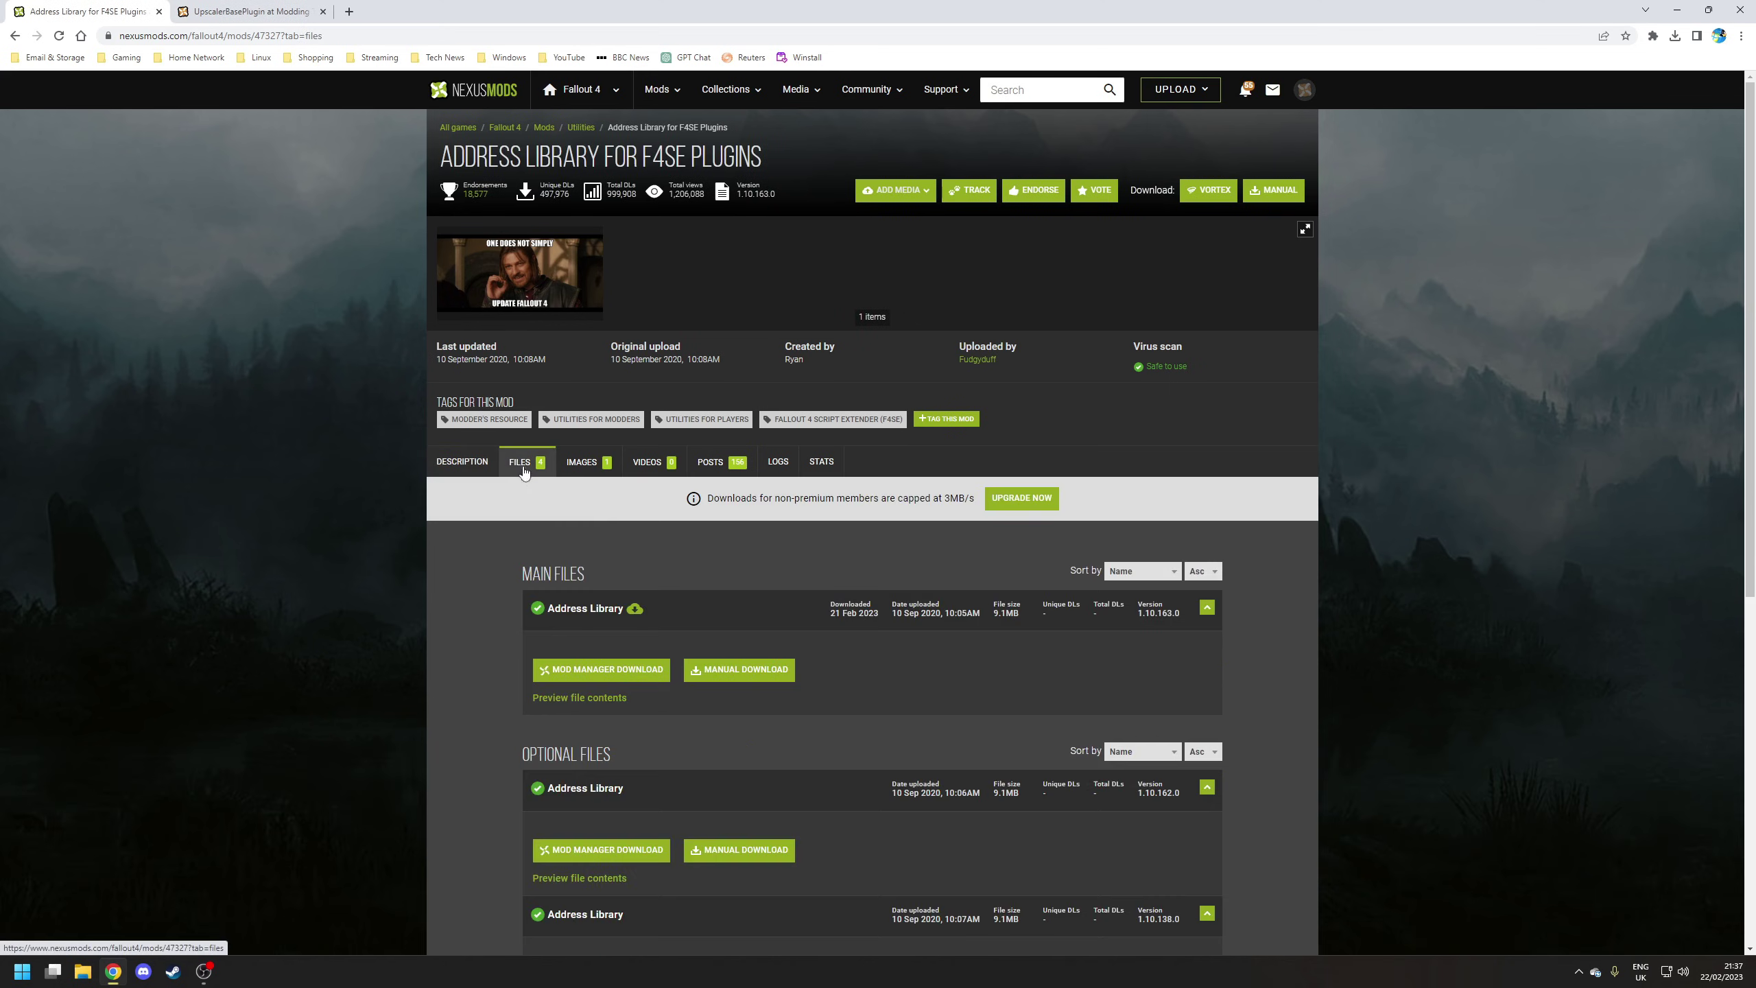
pyautogui.click(757, 676)
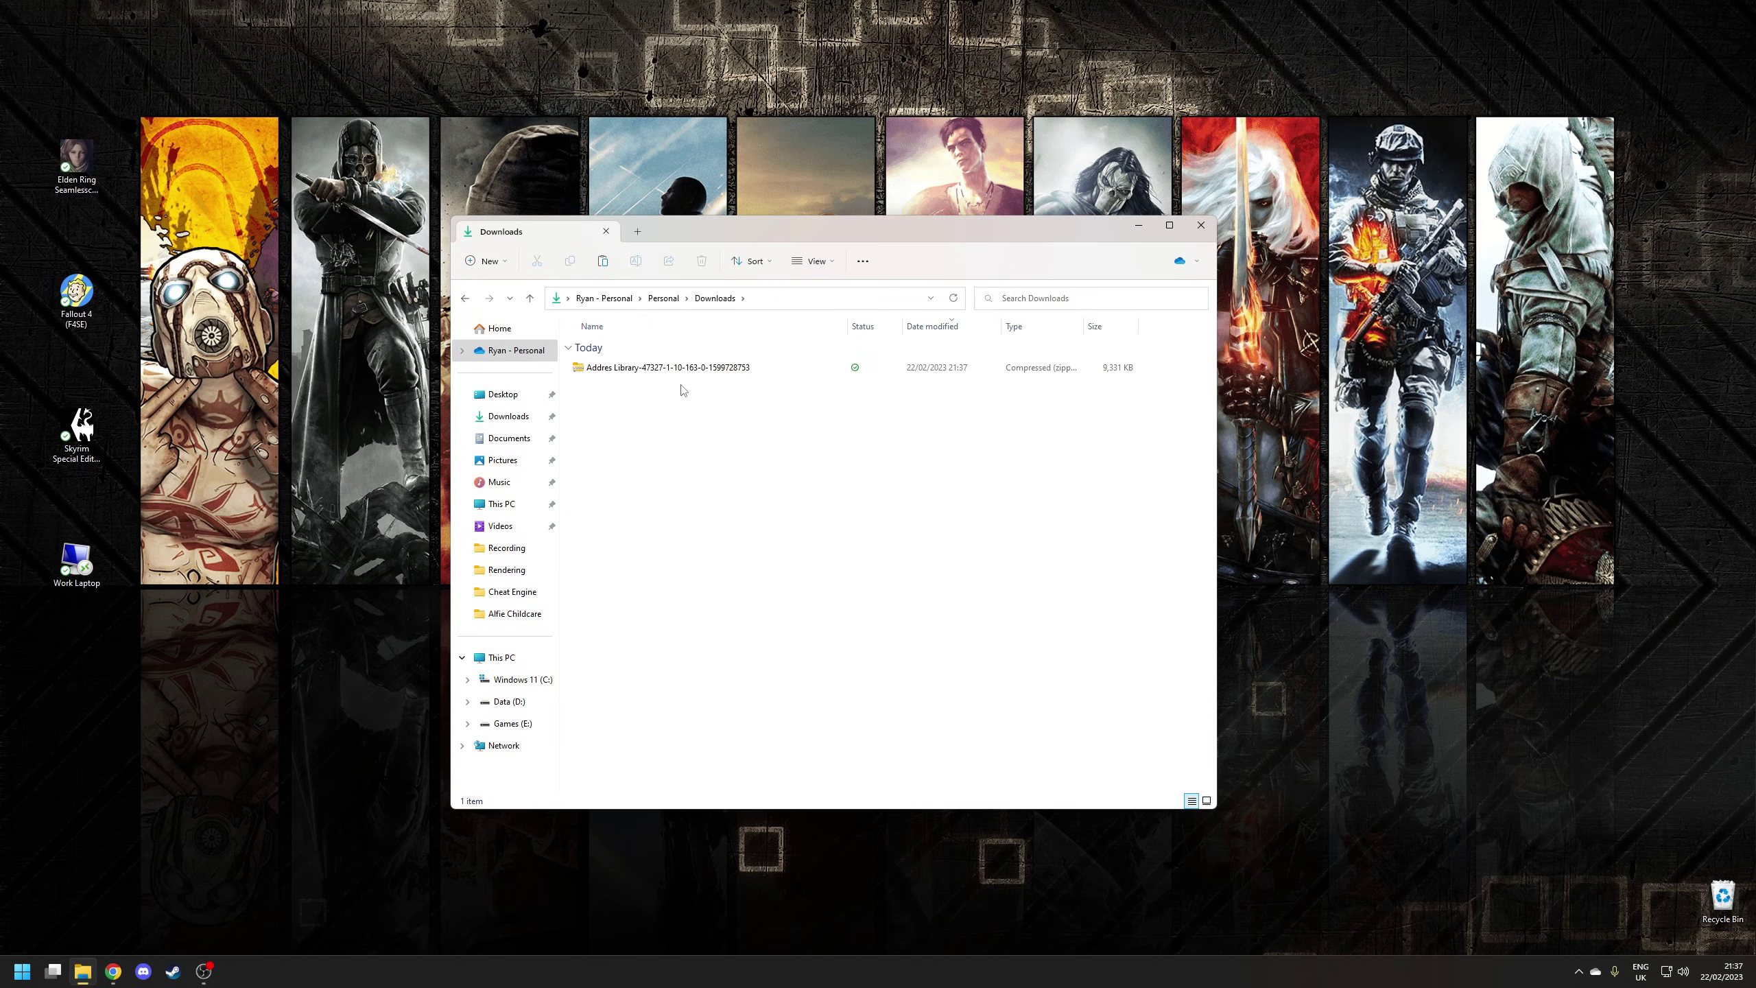
# Step: Extract the Address Library zip and paste its F4SE folder directly into Downloads
pyautogui.rightClick(621, 368)
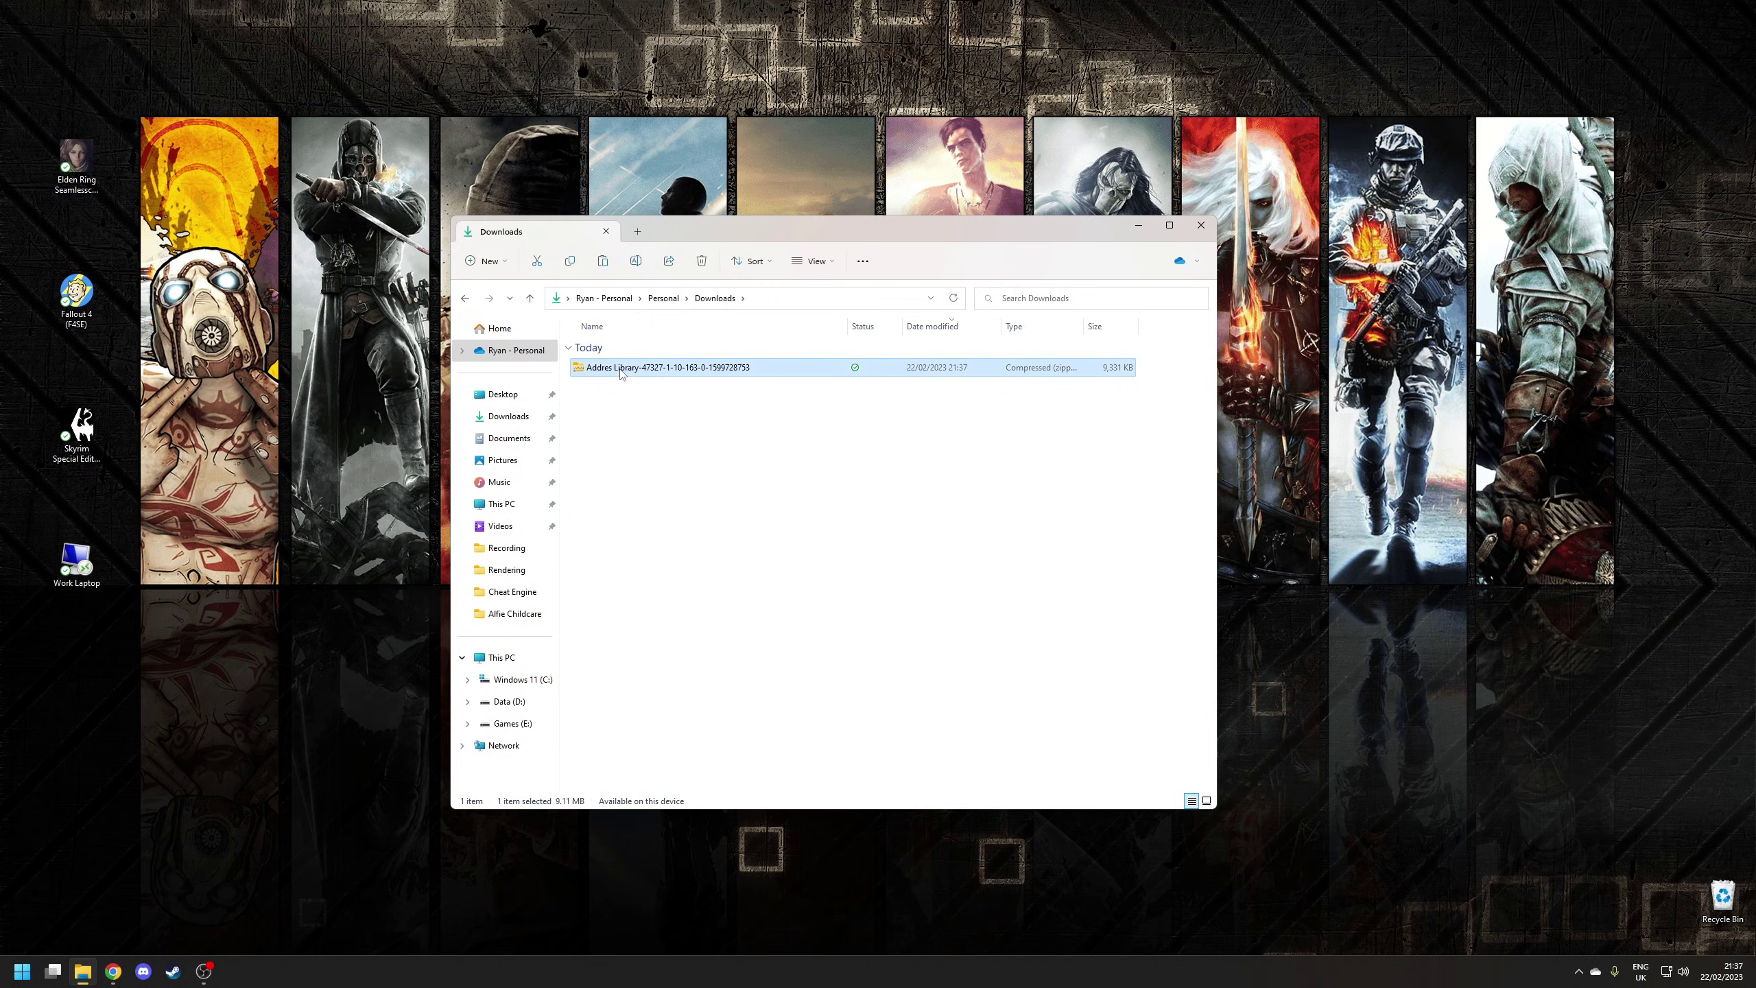
pyautogui.click(665, 600)
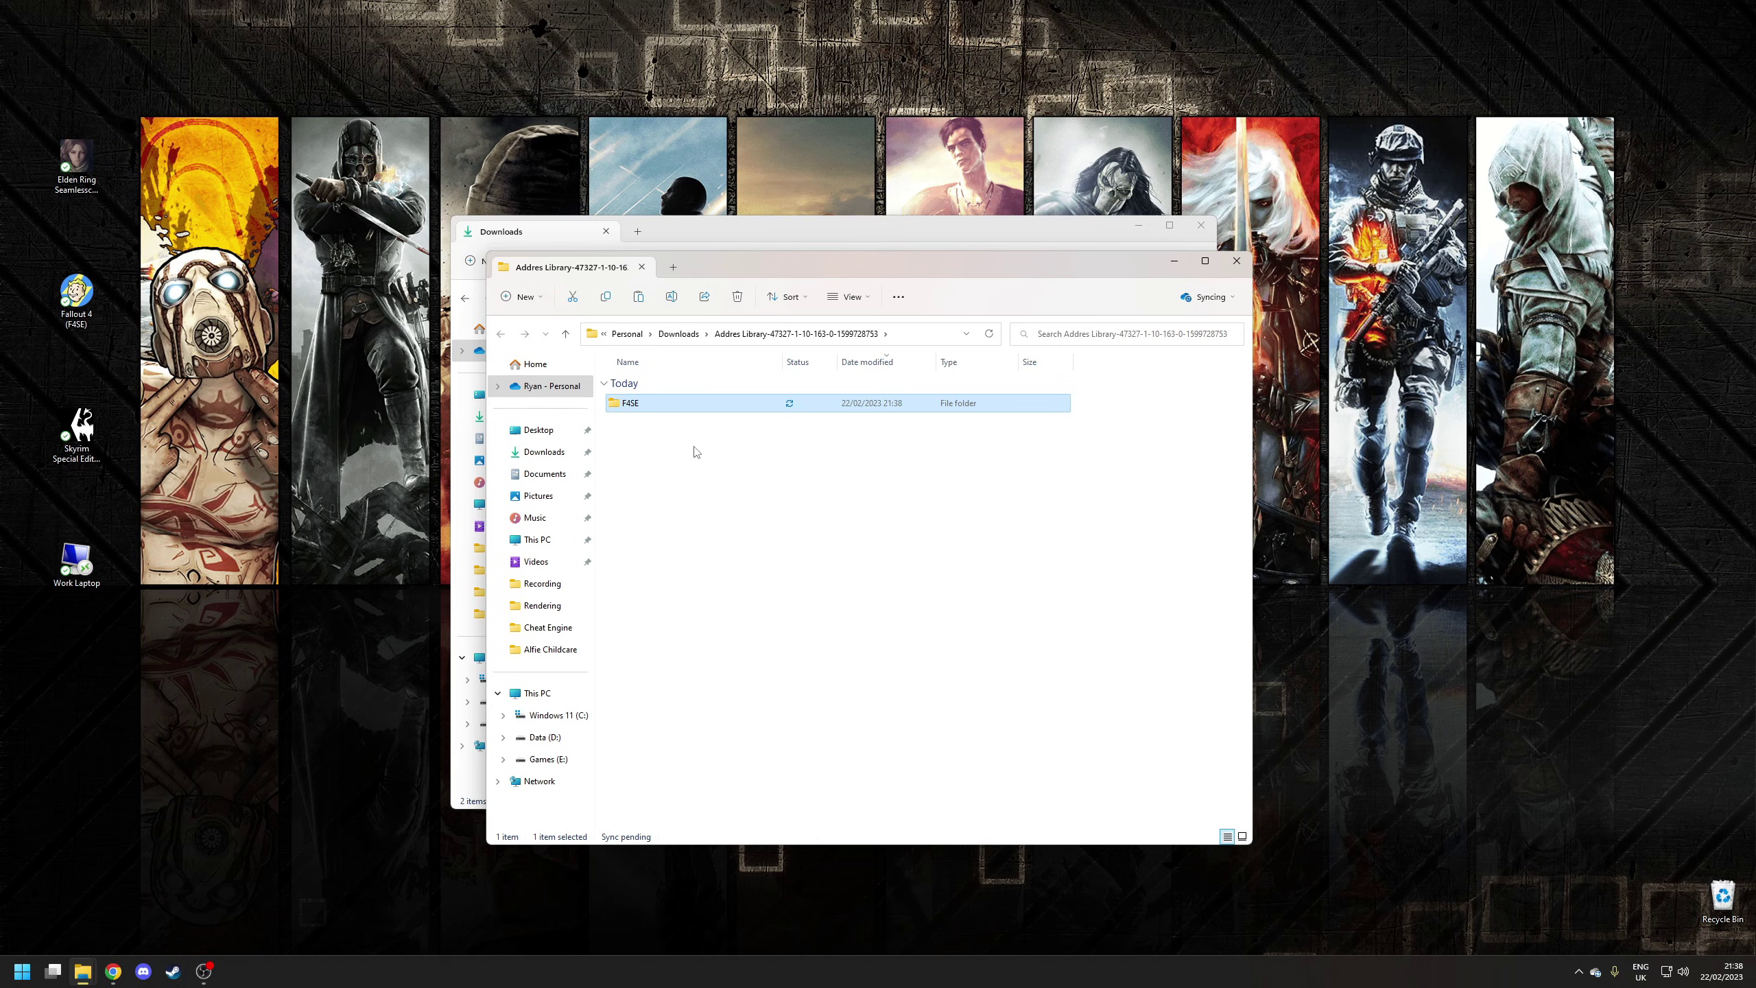
pyautogui.rightClick(635, 403)
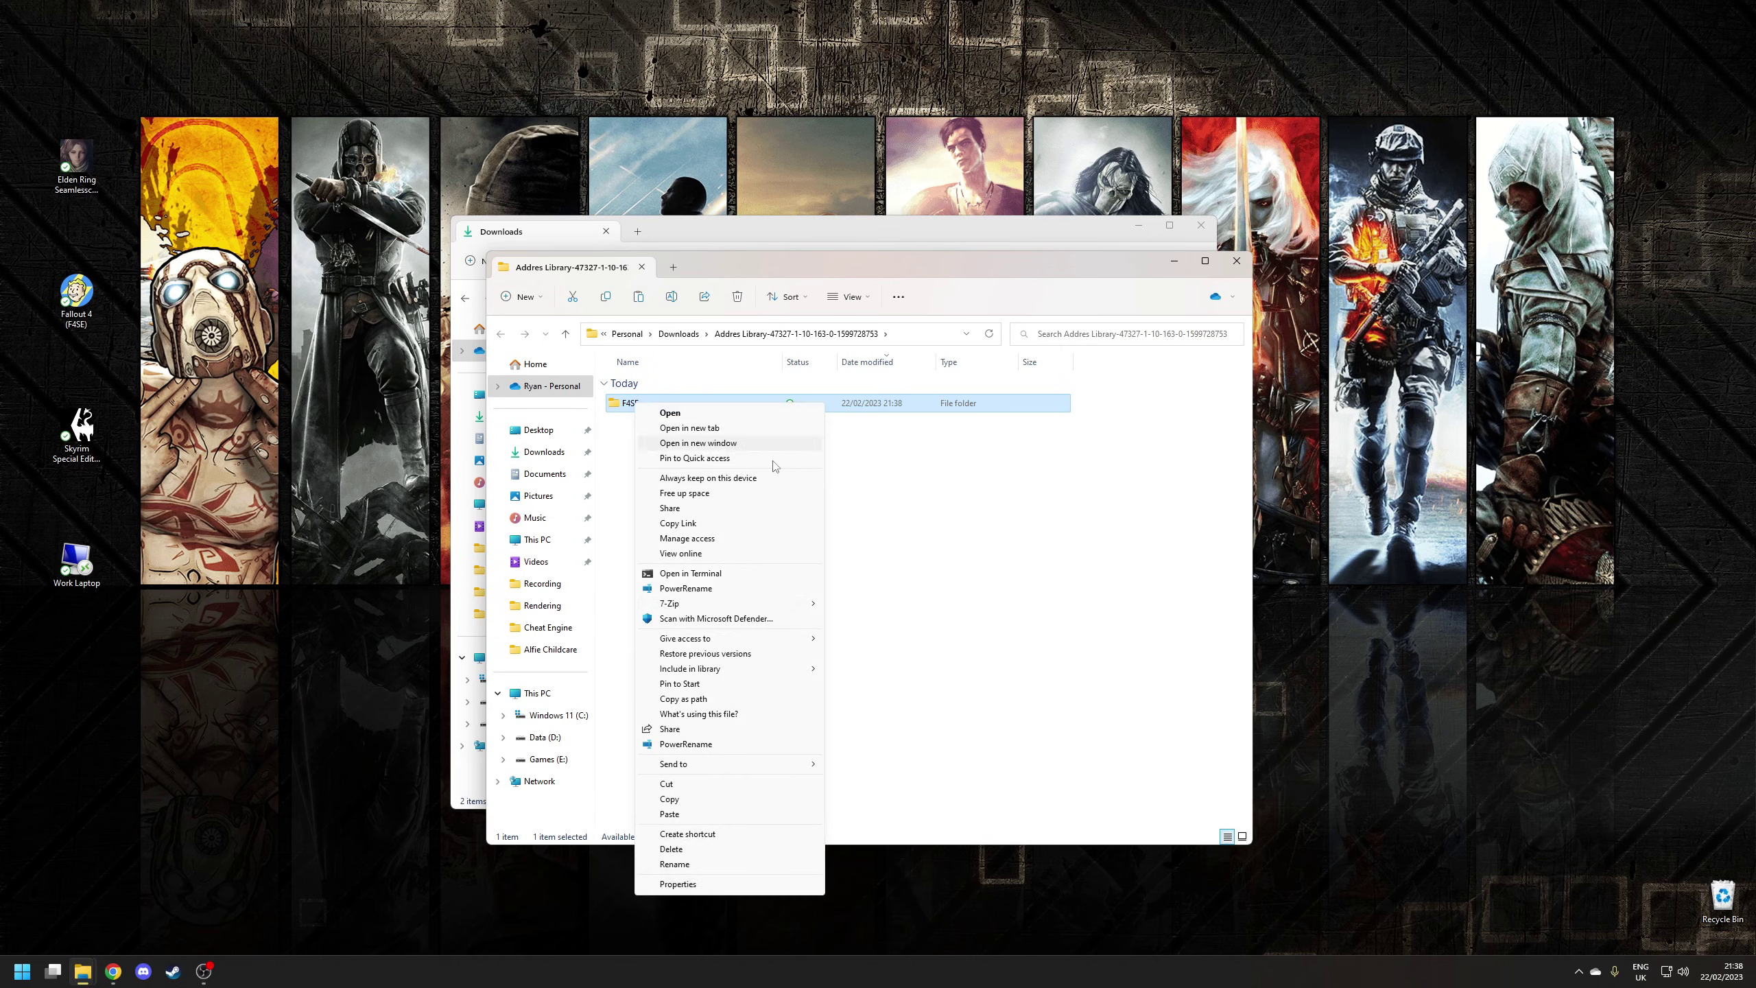
pyautogui.click(669, 799)
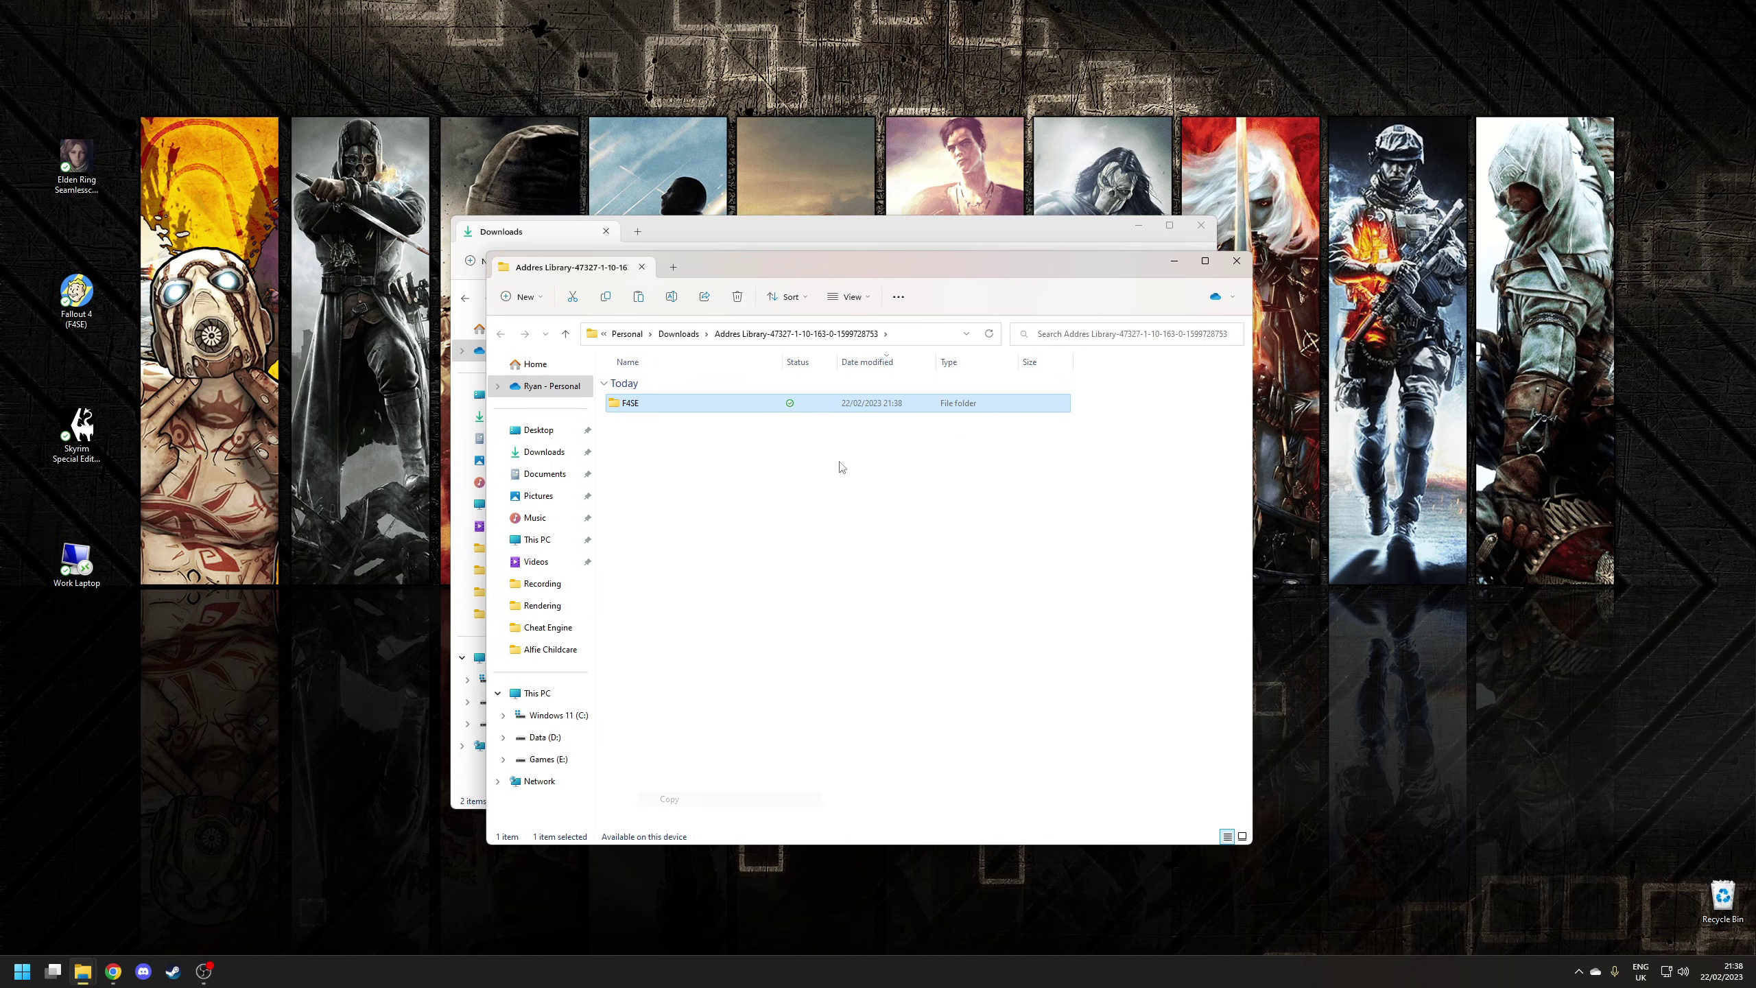
pyautogui.click(800, 245)
pyautogui.hotkey('ctrl', 'v')
pyautogui.click(653, 366)
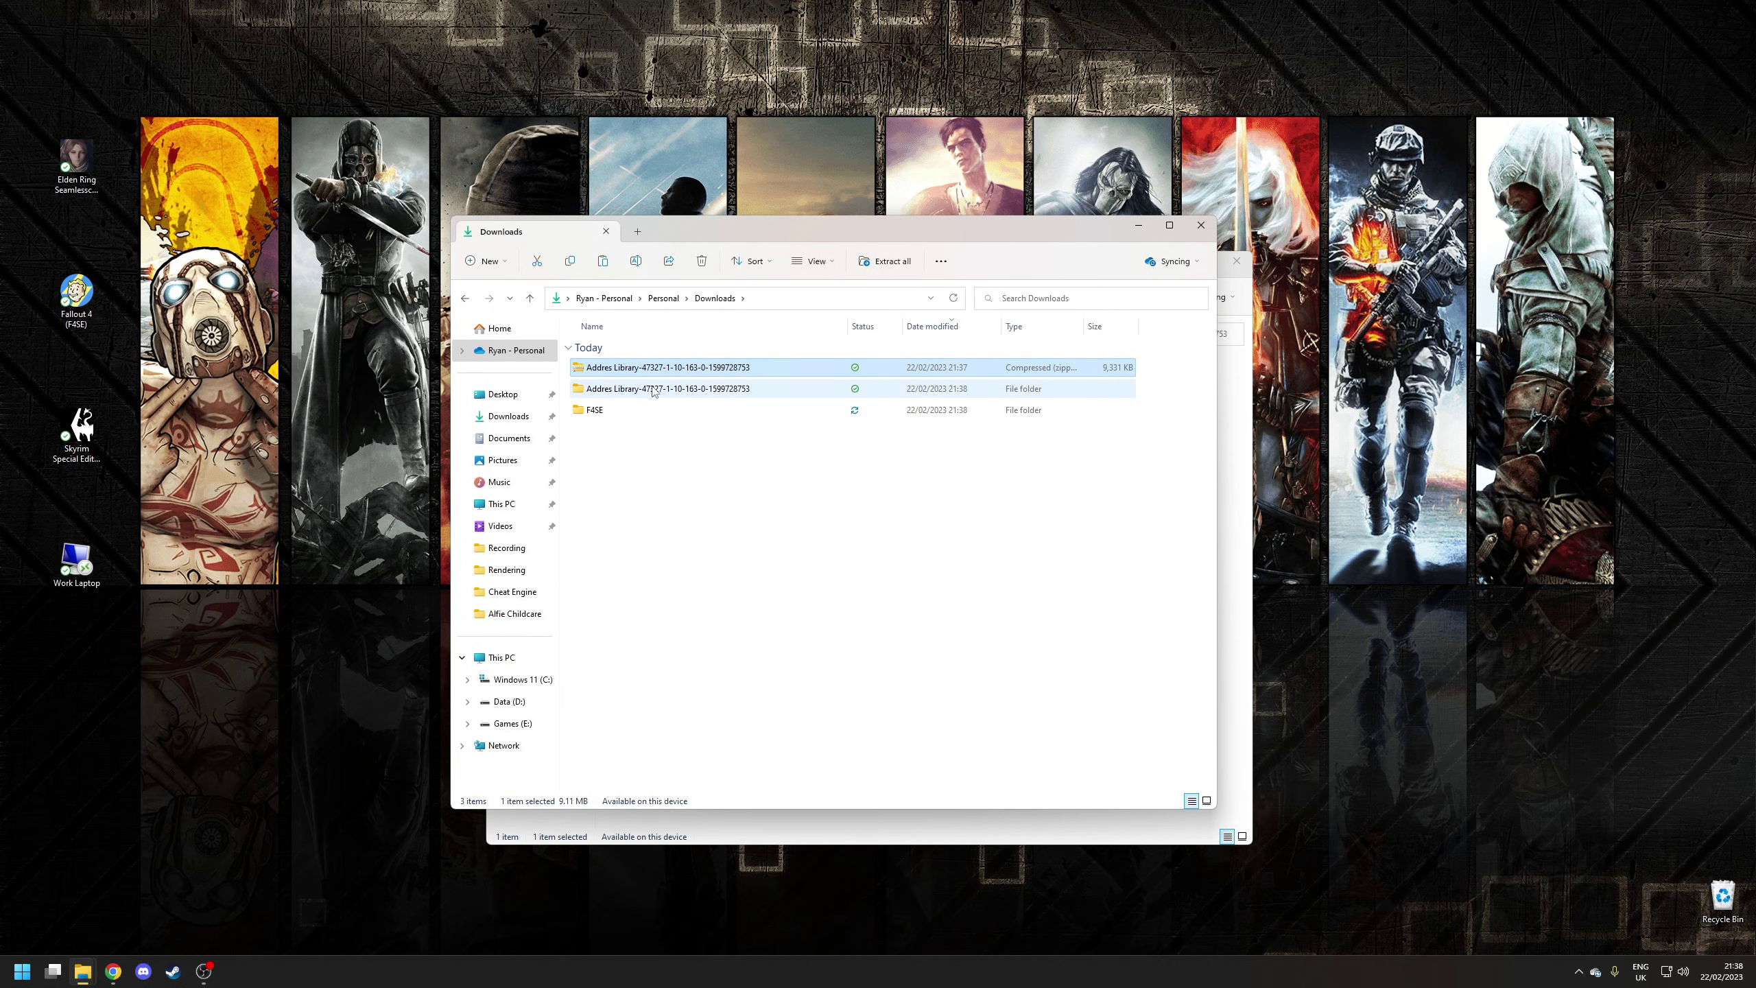
# Step: Manually download the UpscalerBasePlugin 1.0.9 main file from its Files tab
pyautogui.hotkey('alt', 'Tab')
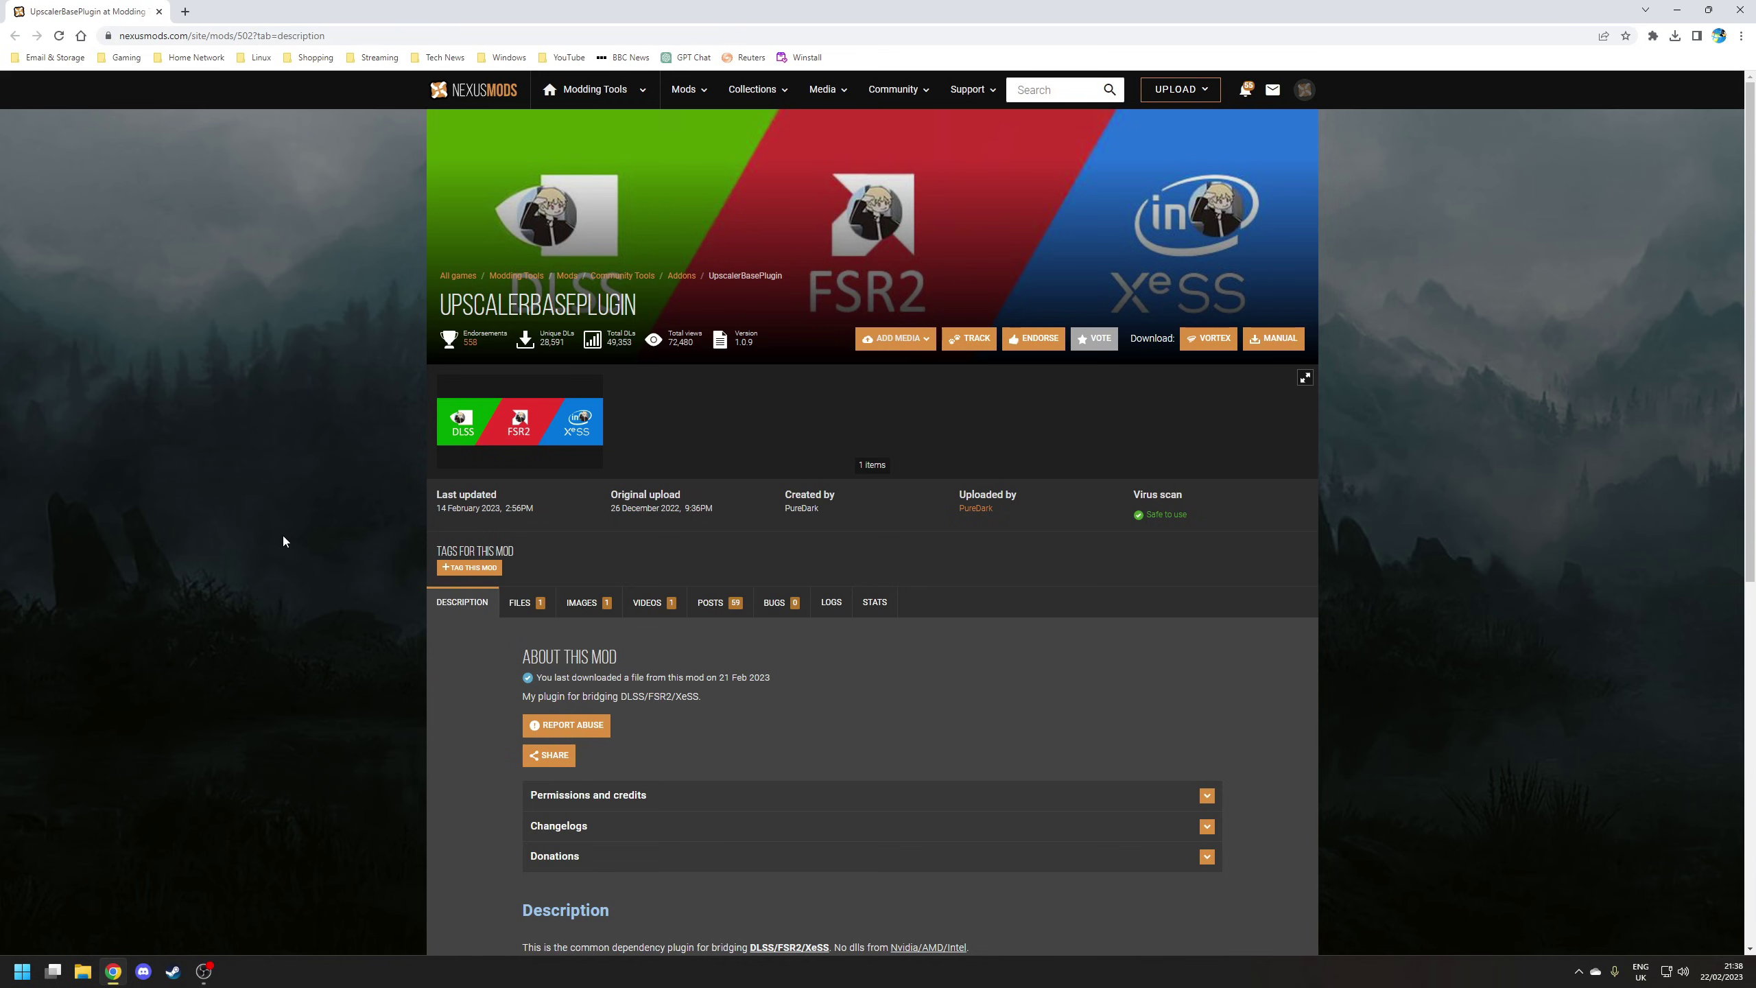
pyautogui.scroll(-3, 282, 541)
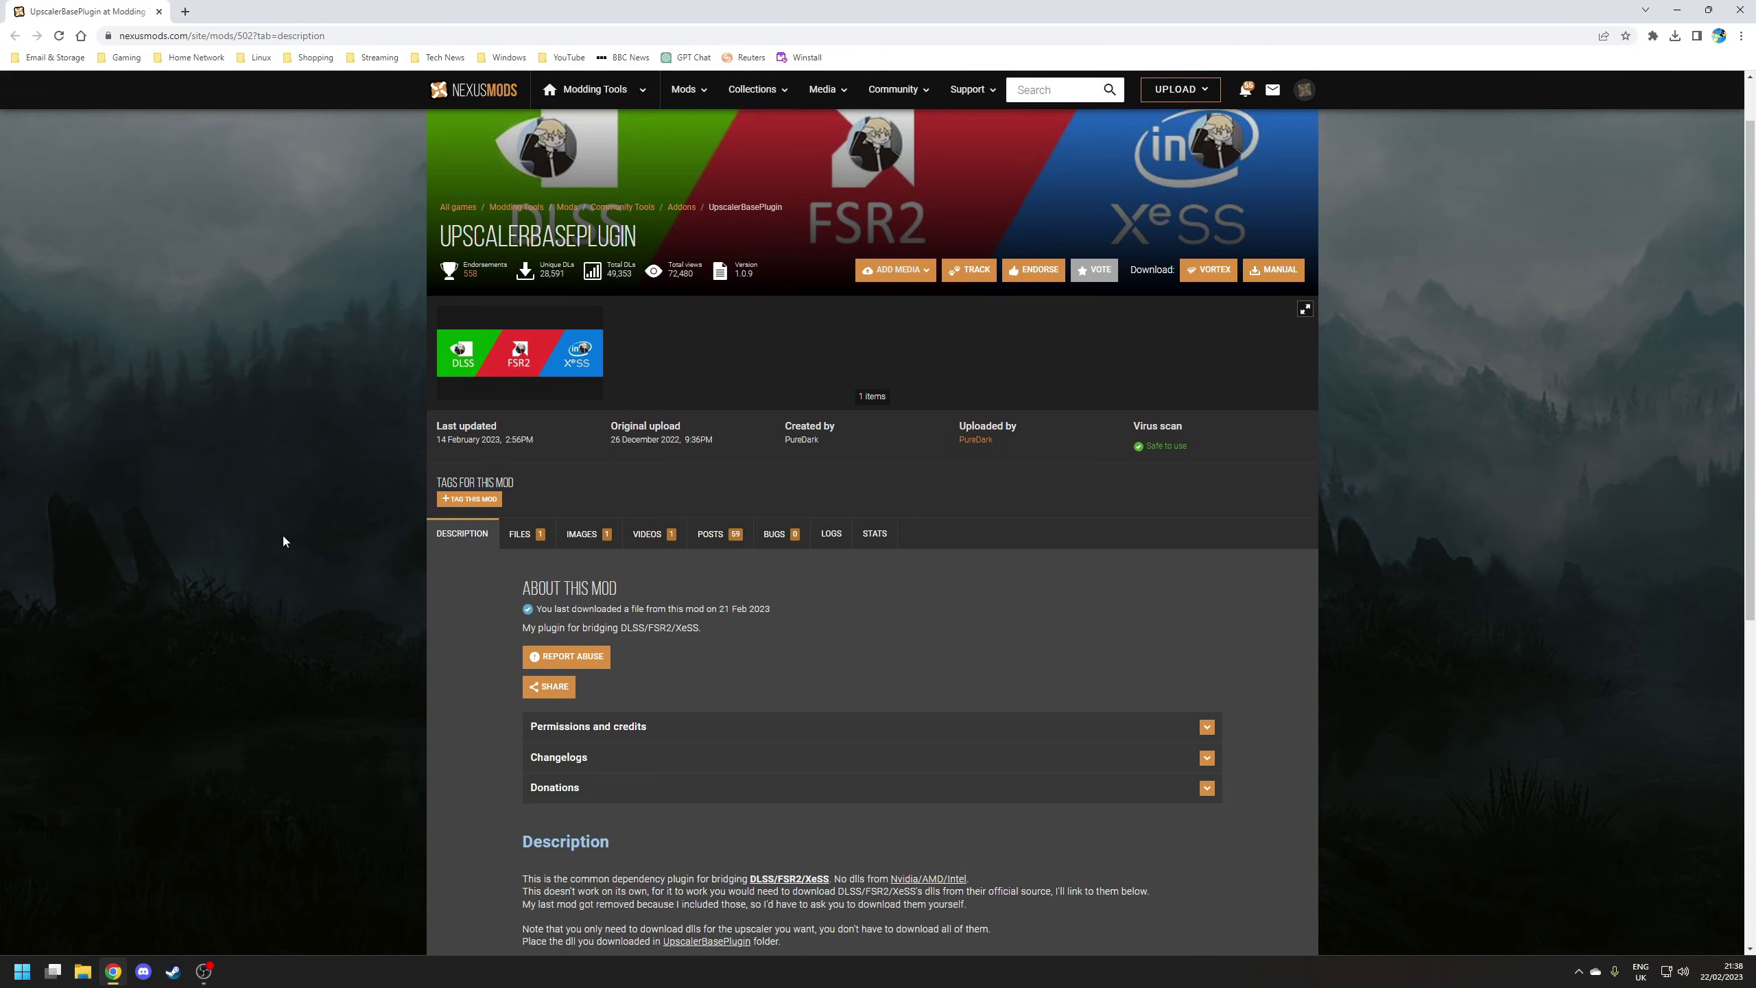
pyautogui.click(542, 399)
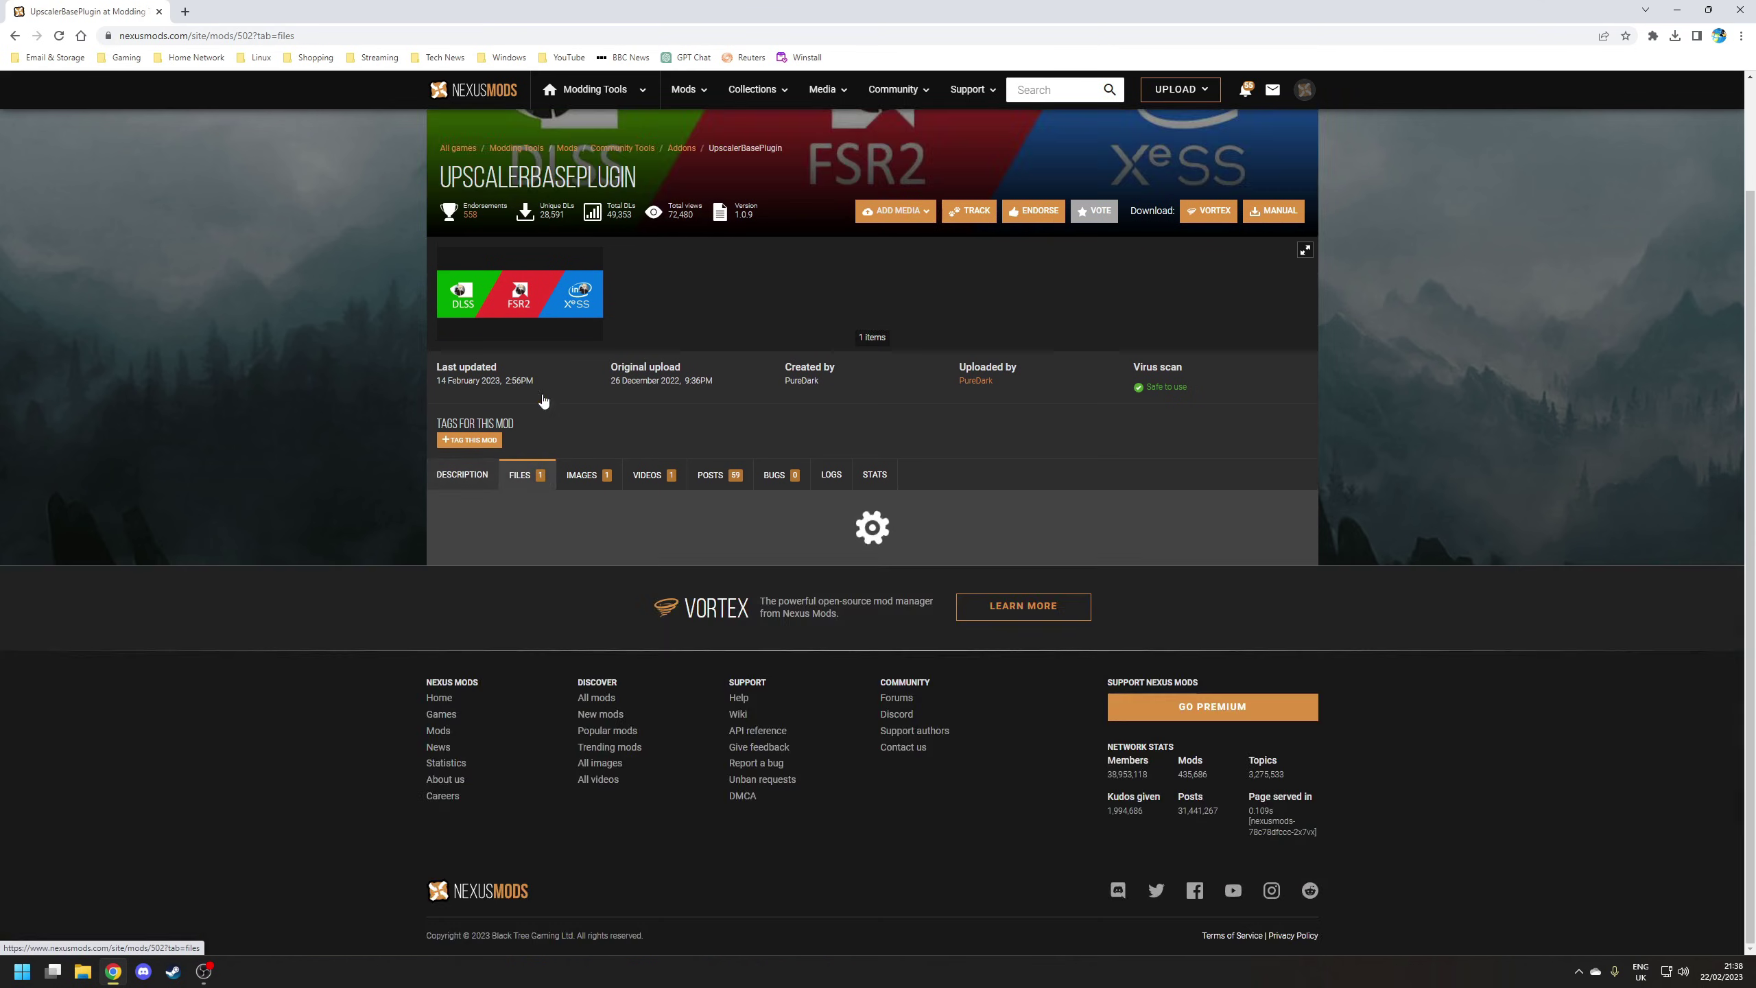
pyautogui.scroll(-1, 758, 543)
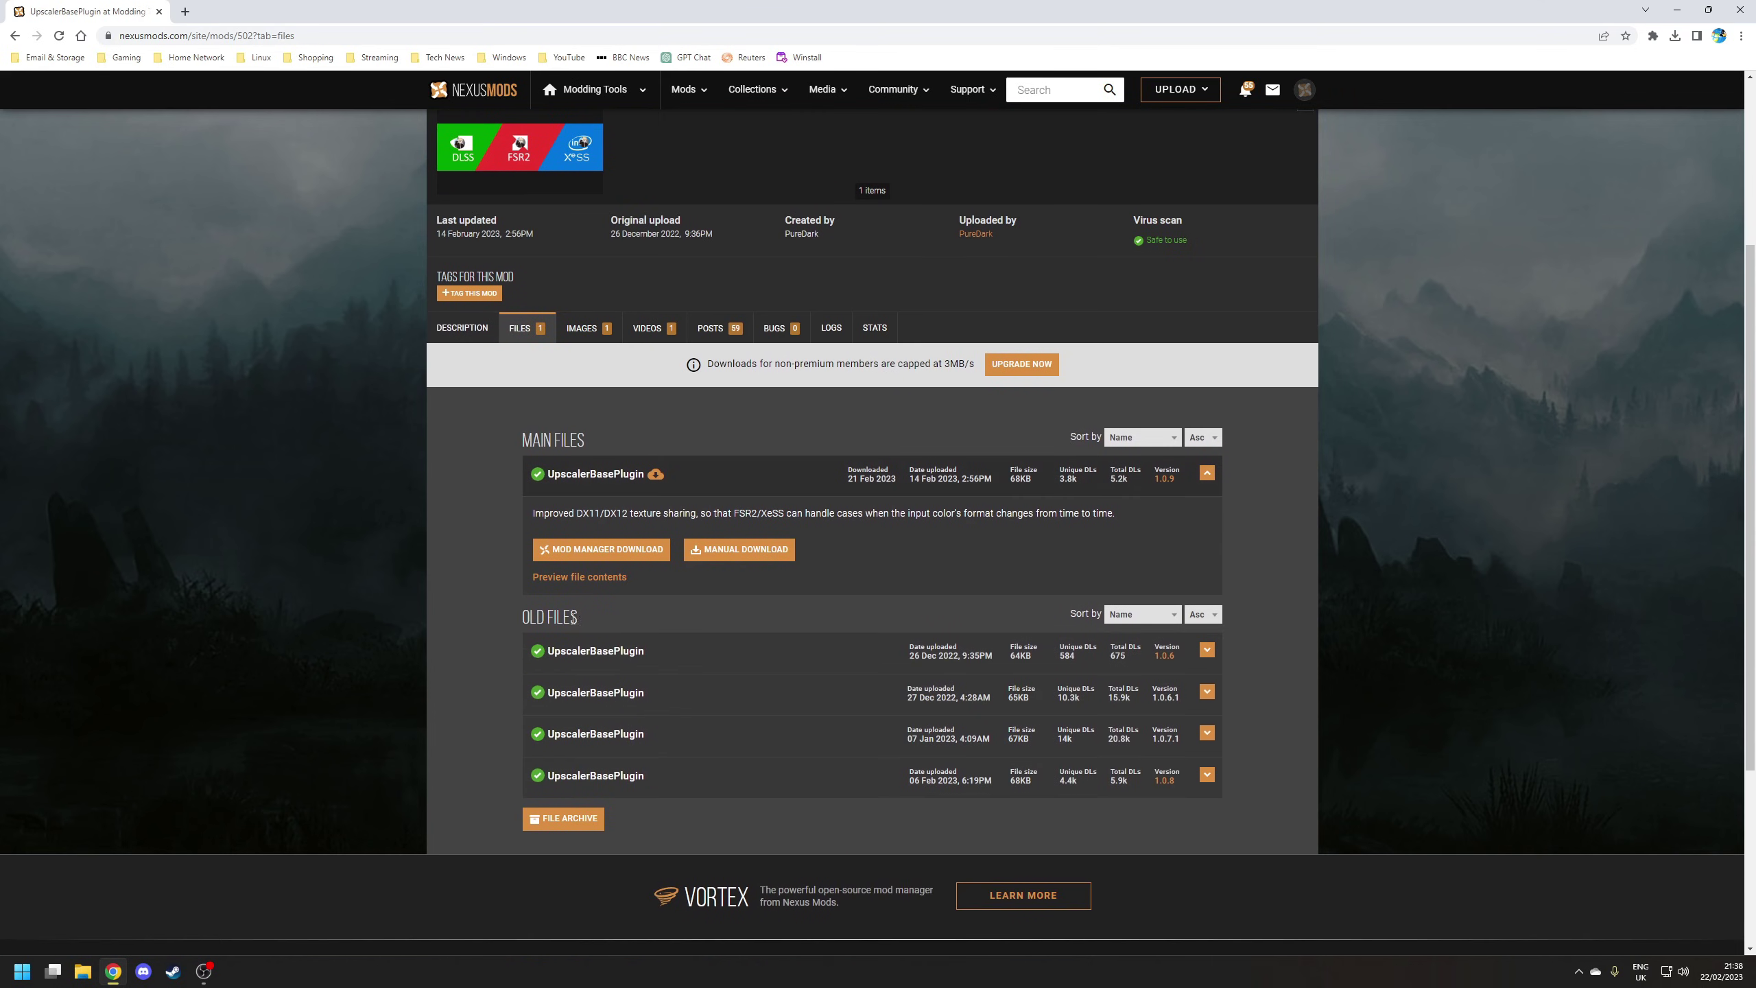
pyautogui.click(771, 555)
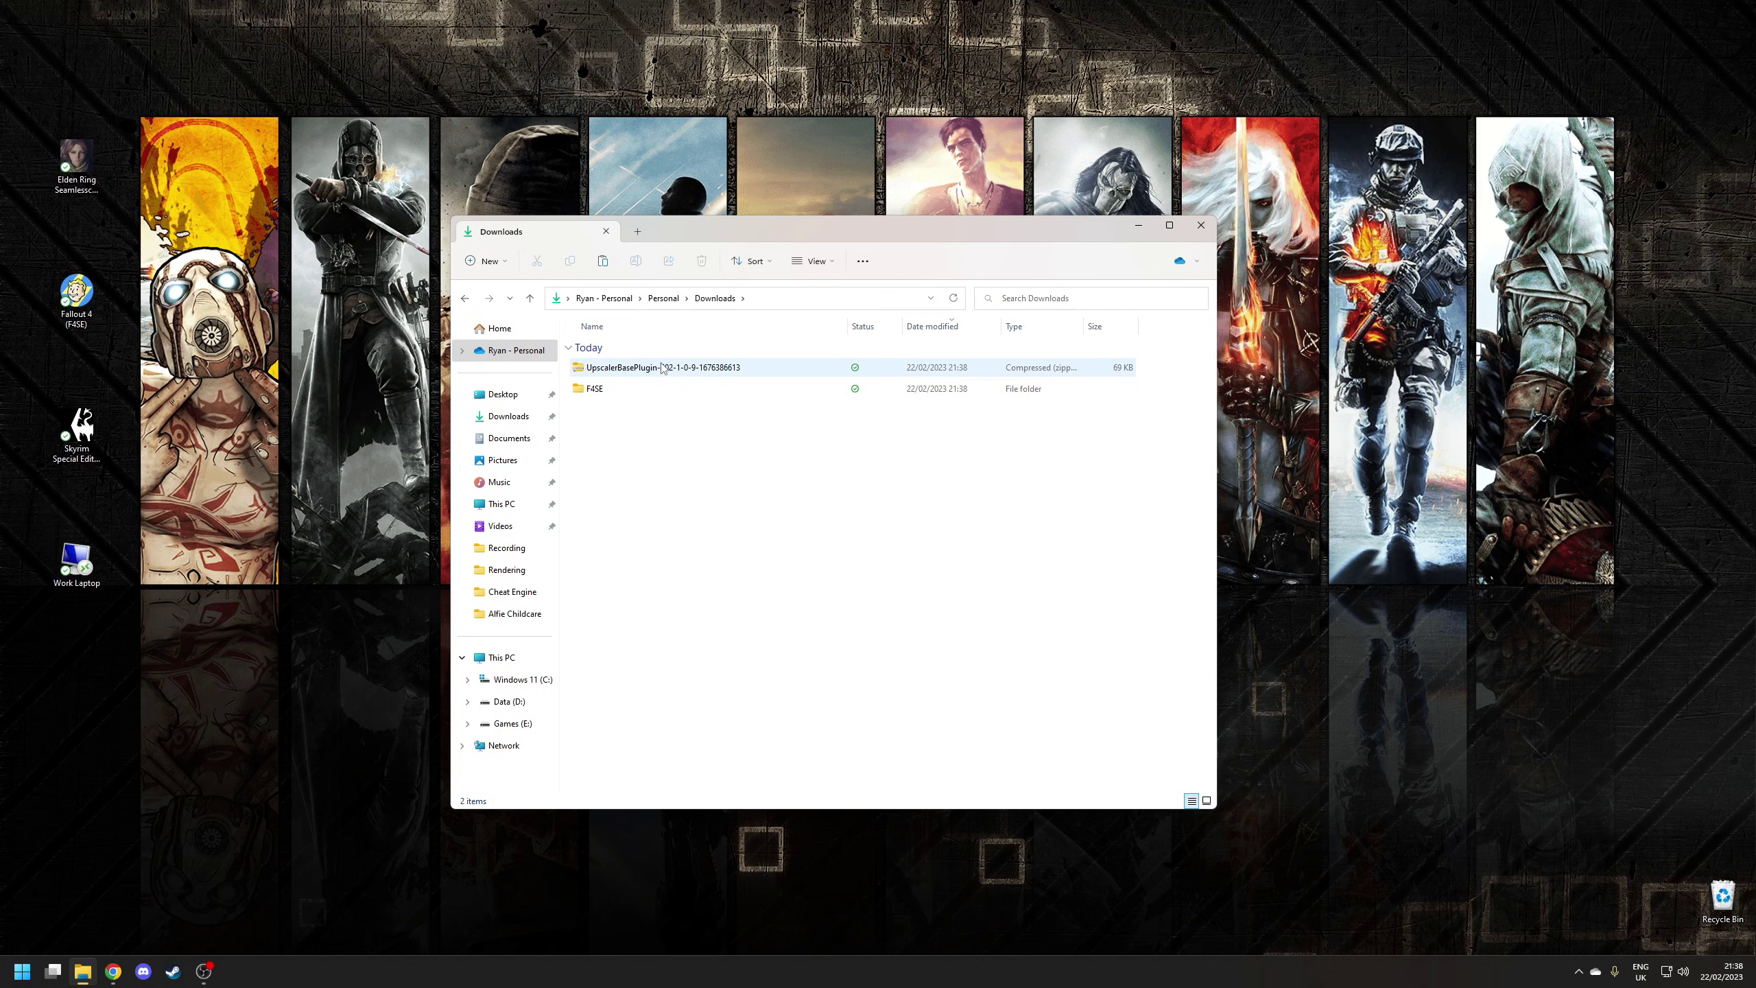
# Step: Extract the UpscalerBasePlugin zip and paste its inner UpscalerBasePlugin folder into Downloads
pyautogui.rightClick(663, 367)
pyautogui.click(705, 593)
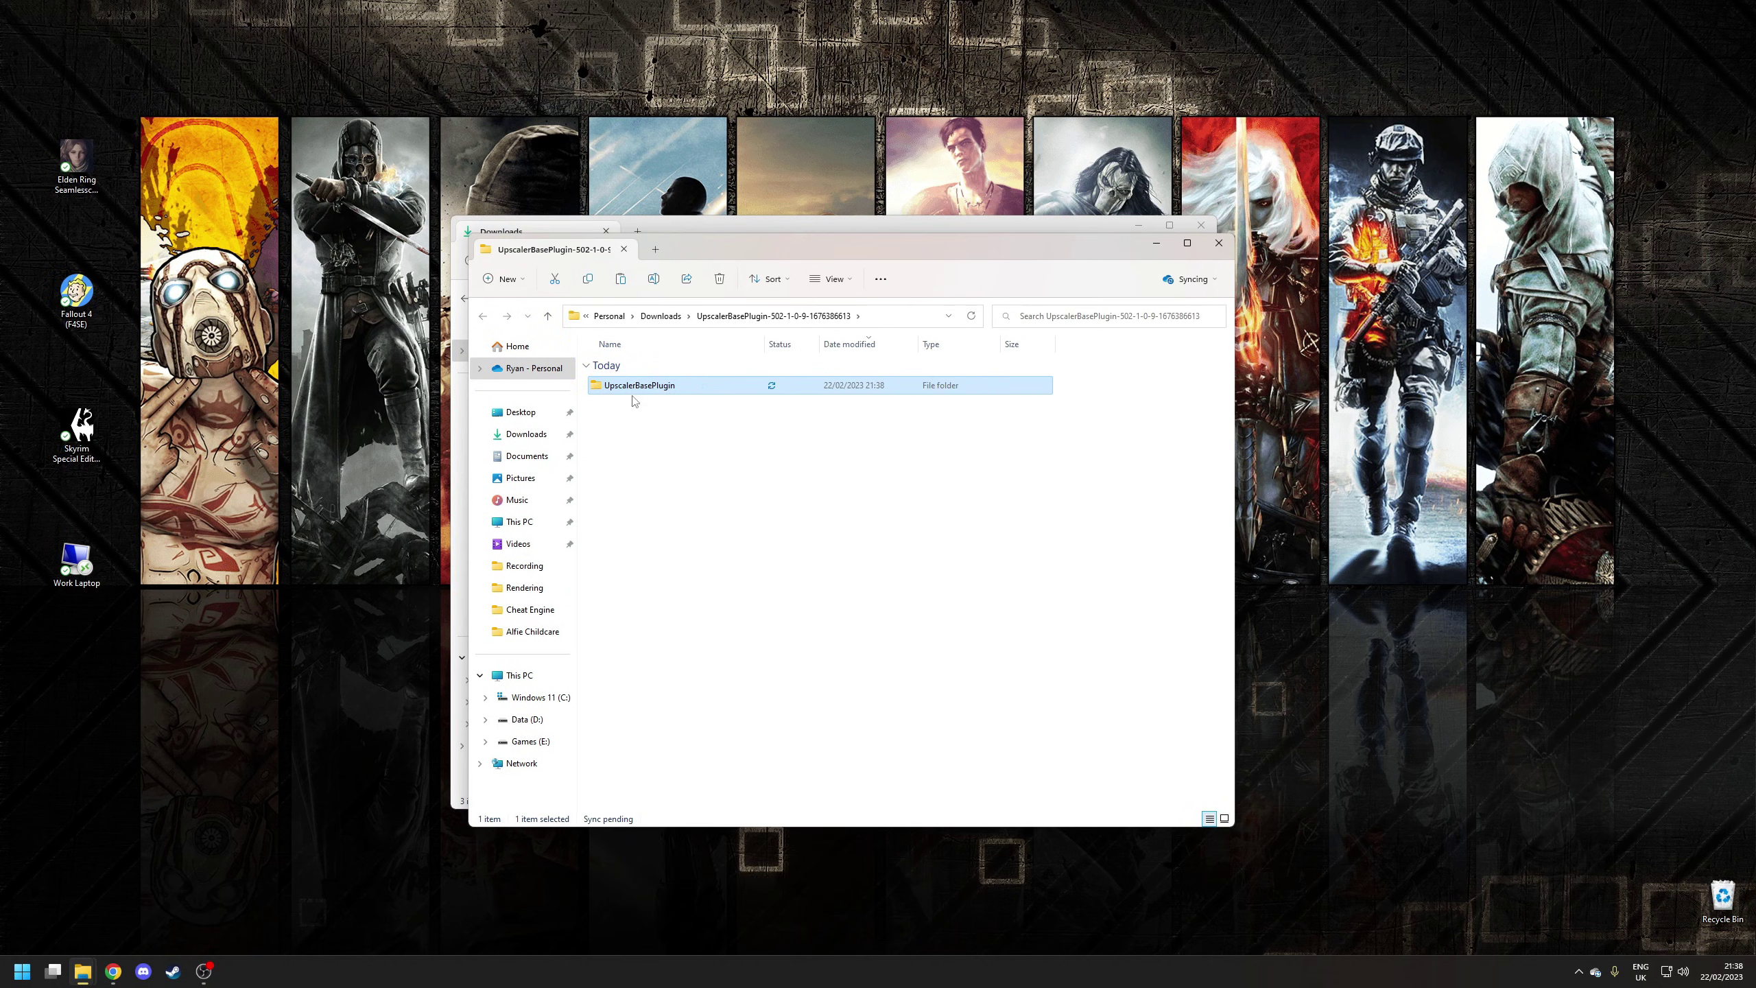
pyautogui.rightClick(655, 392)
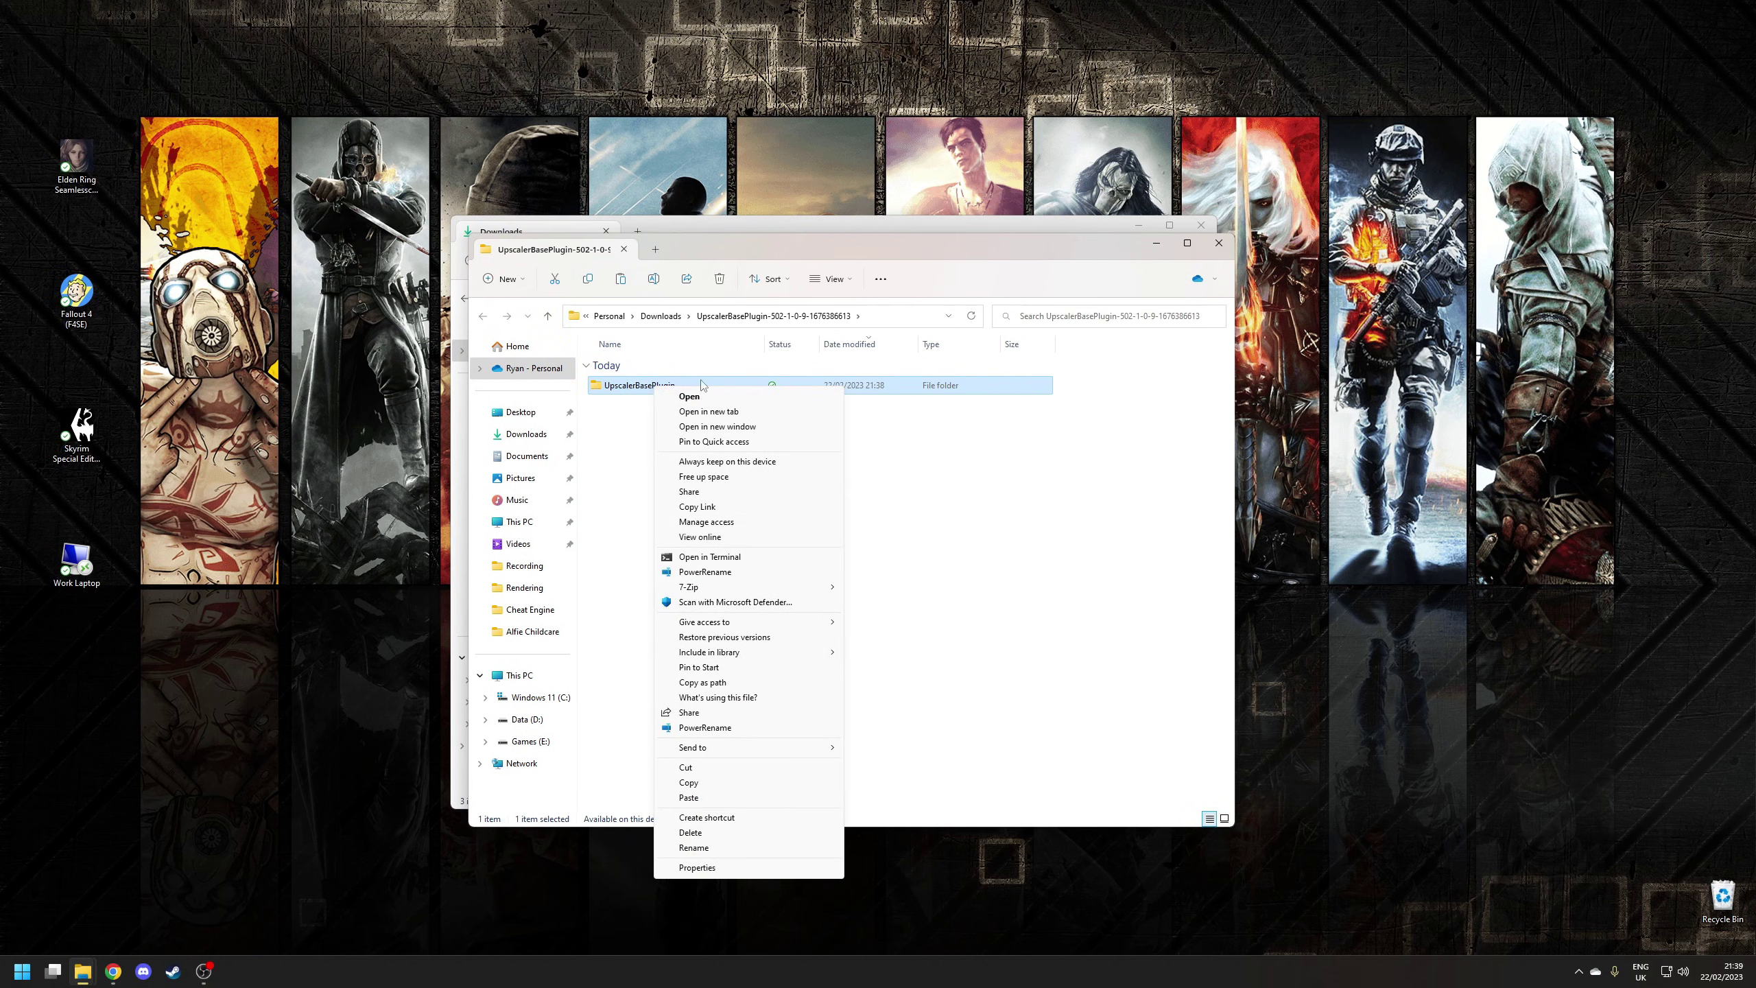
pyautogui.click(686, 784)
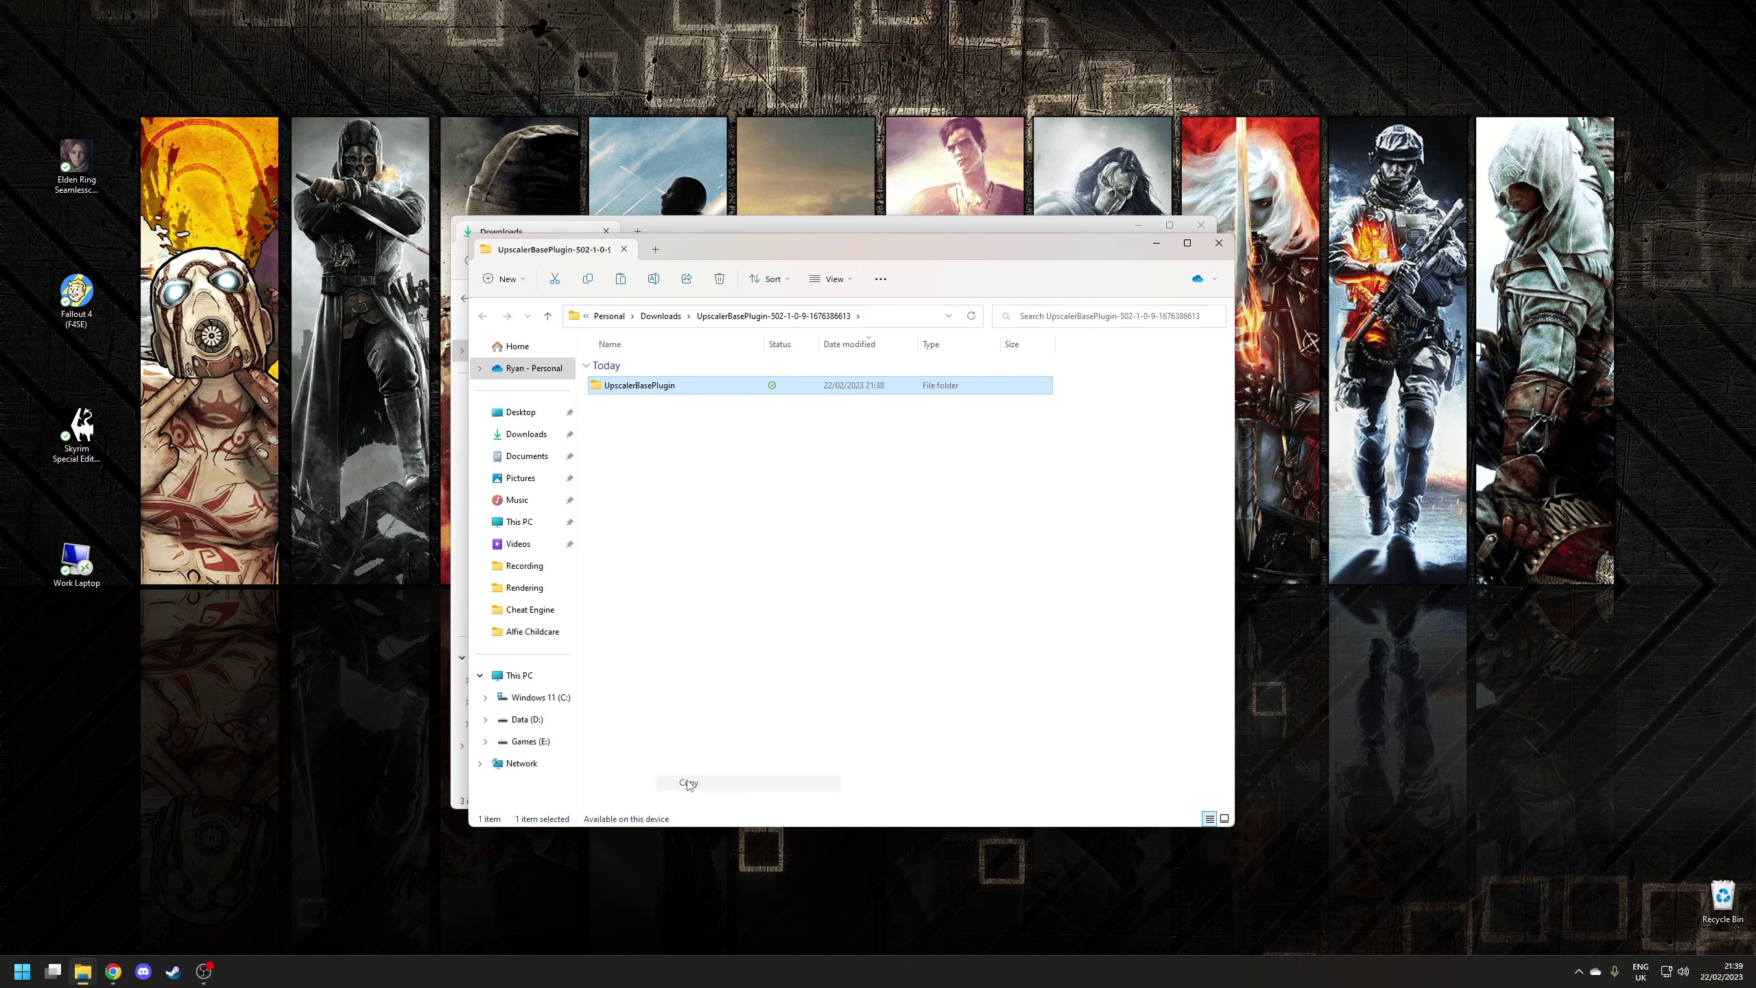
pyautogui.click(1218, 243)
pyautogui.rightClick(736, 480)
pyautogui.click(773, 575)
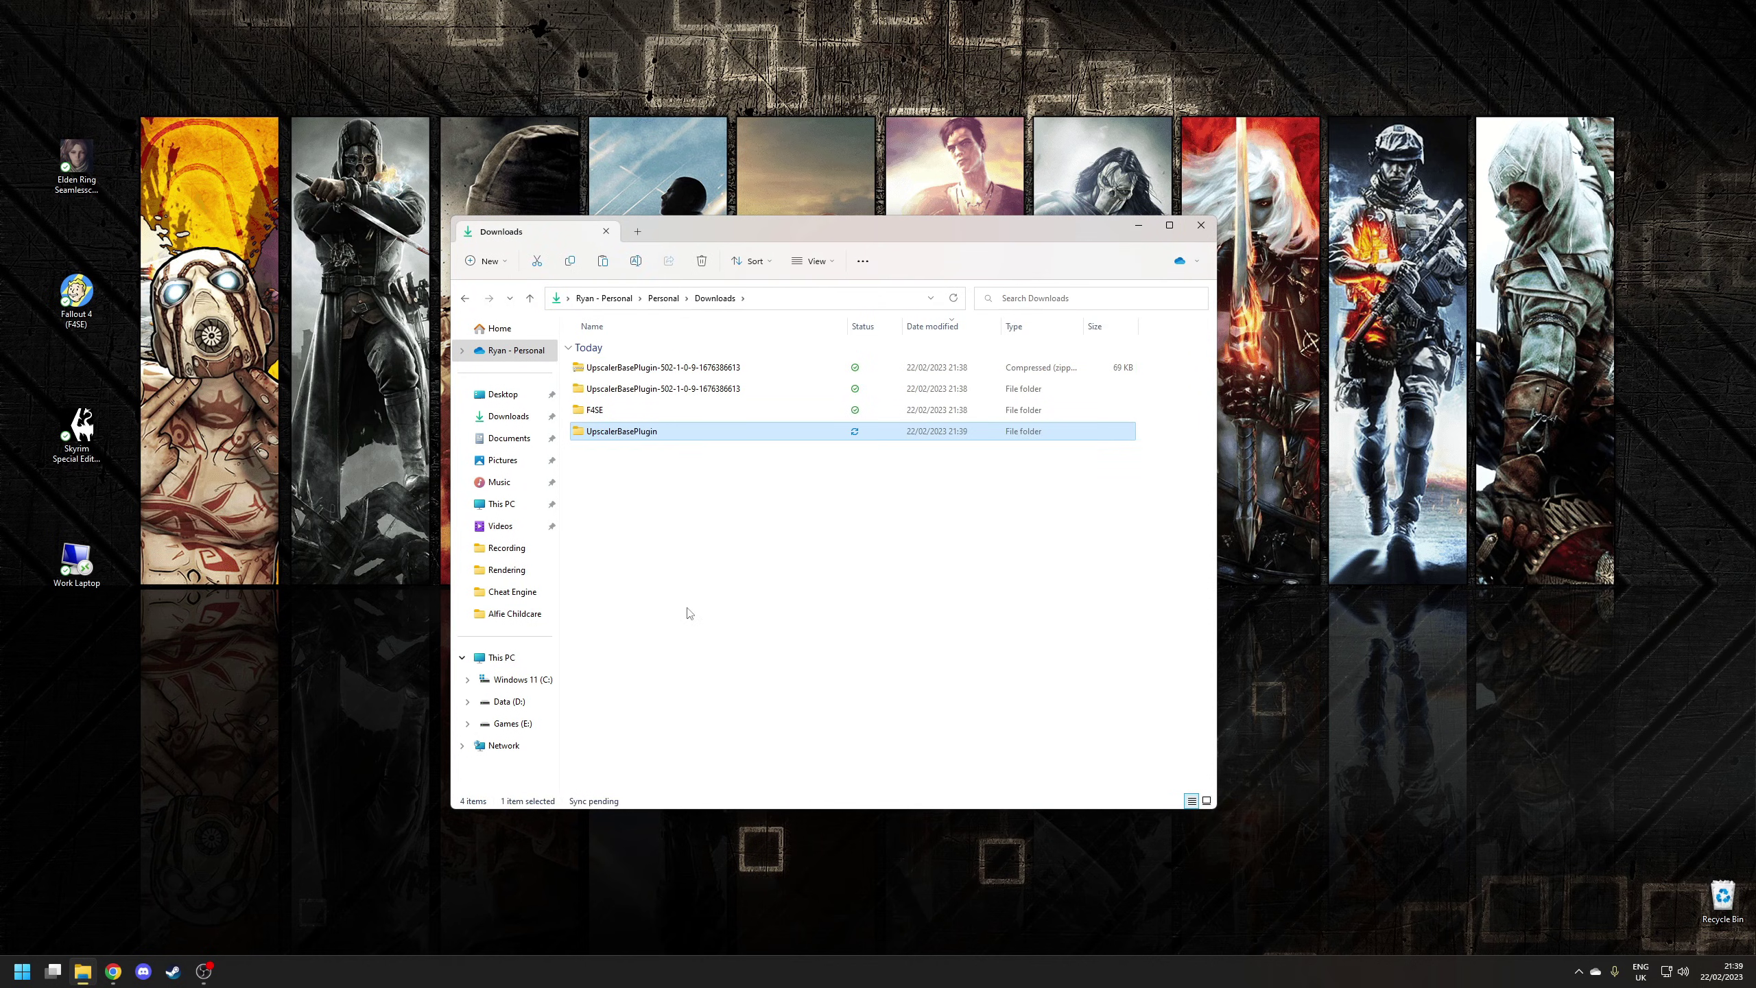
# Step: Delete the UpscalerBasePlugin zip and its wrapper folder from Downloads
pyautogui.click(626, 367)
pyautogui.keyDown('shift'); pyautogui.click(626, 391); pyautogui.keyUp('shift')
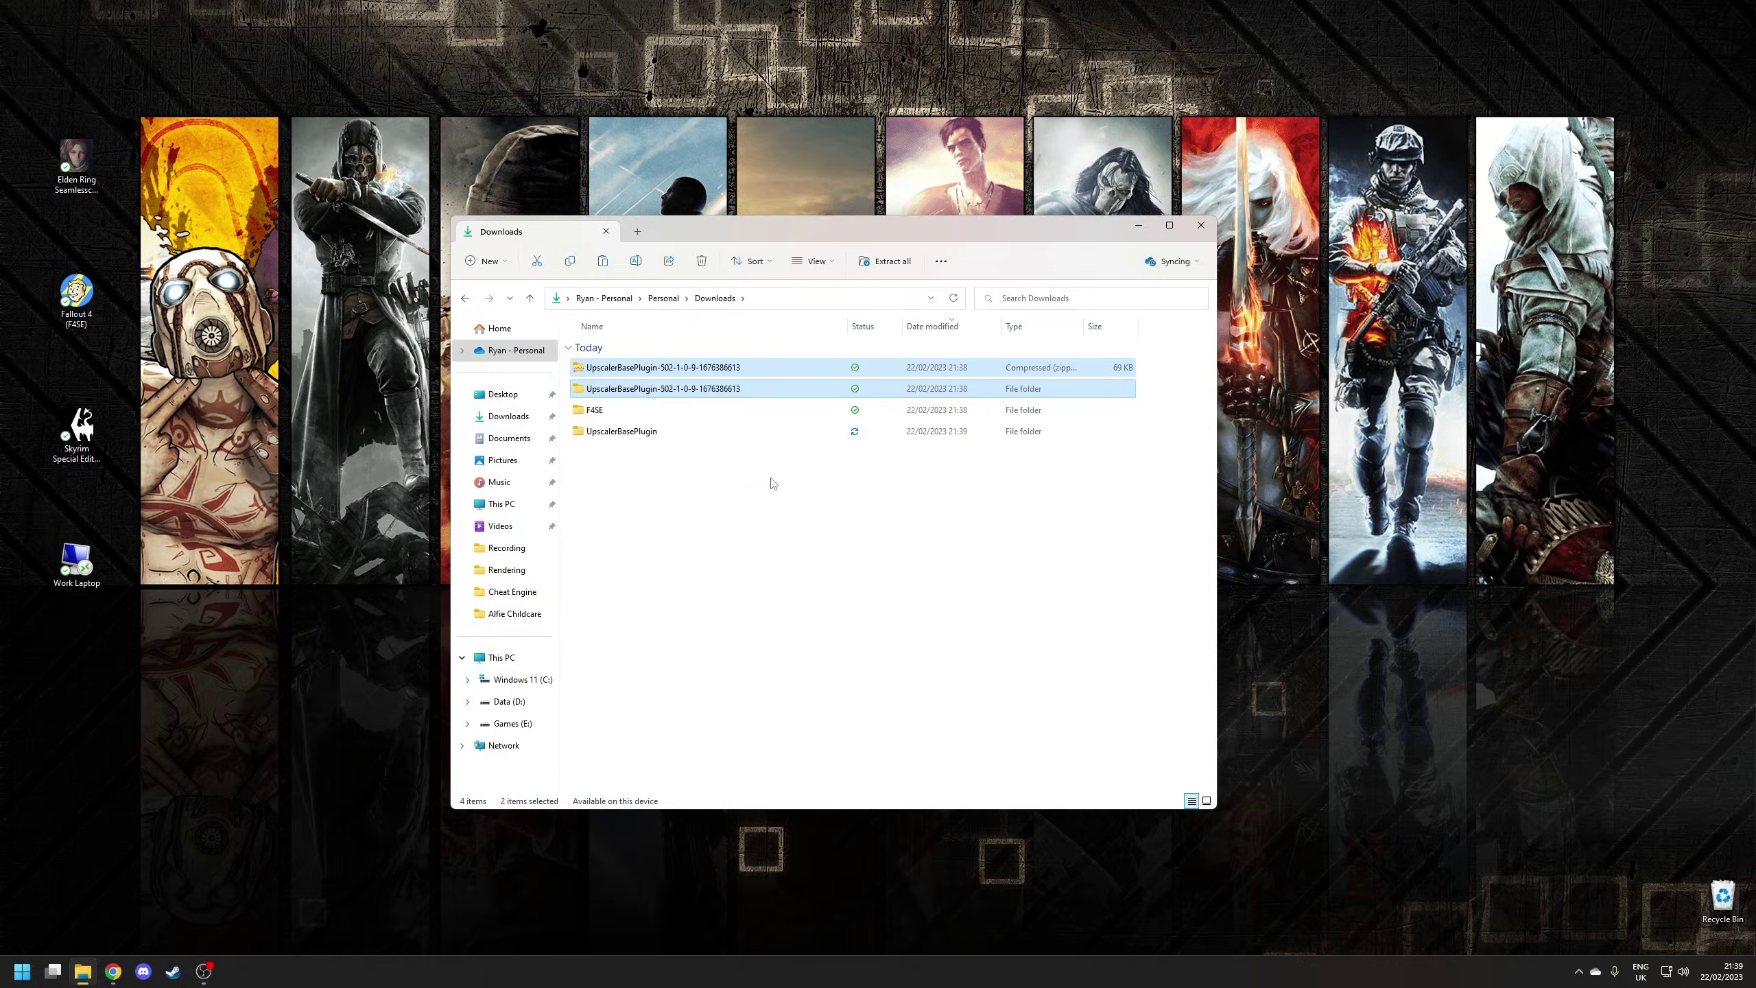
pyautogui.press('Delete')
pyautogui.hotkey('alt', 'Tab')
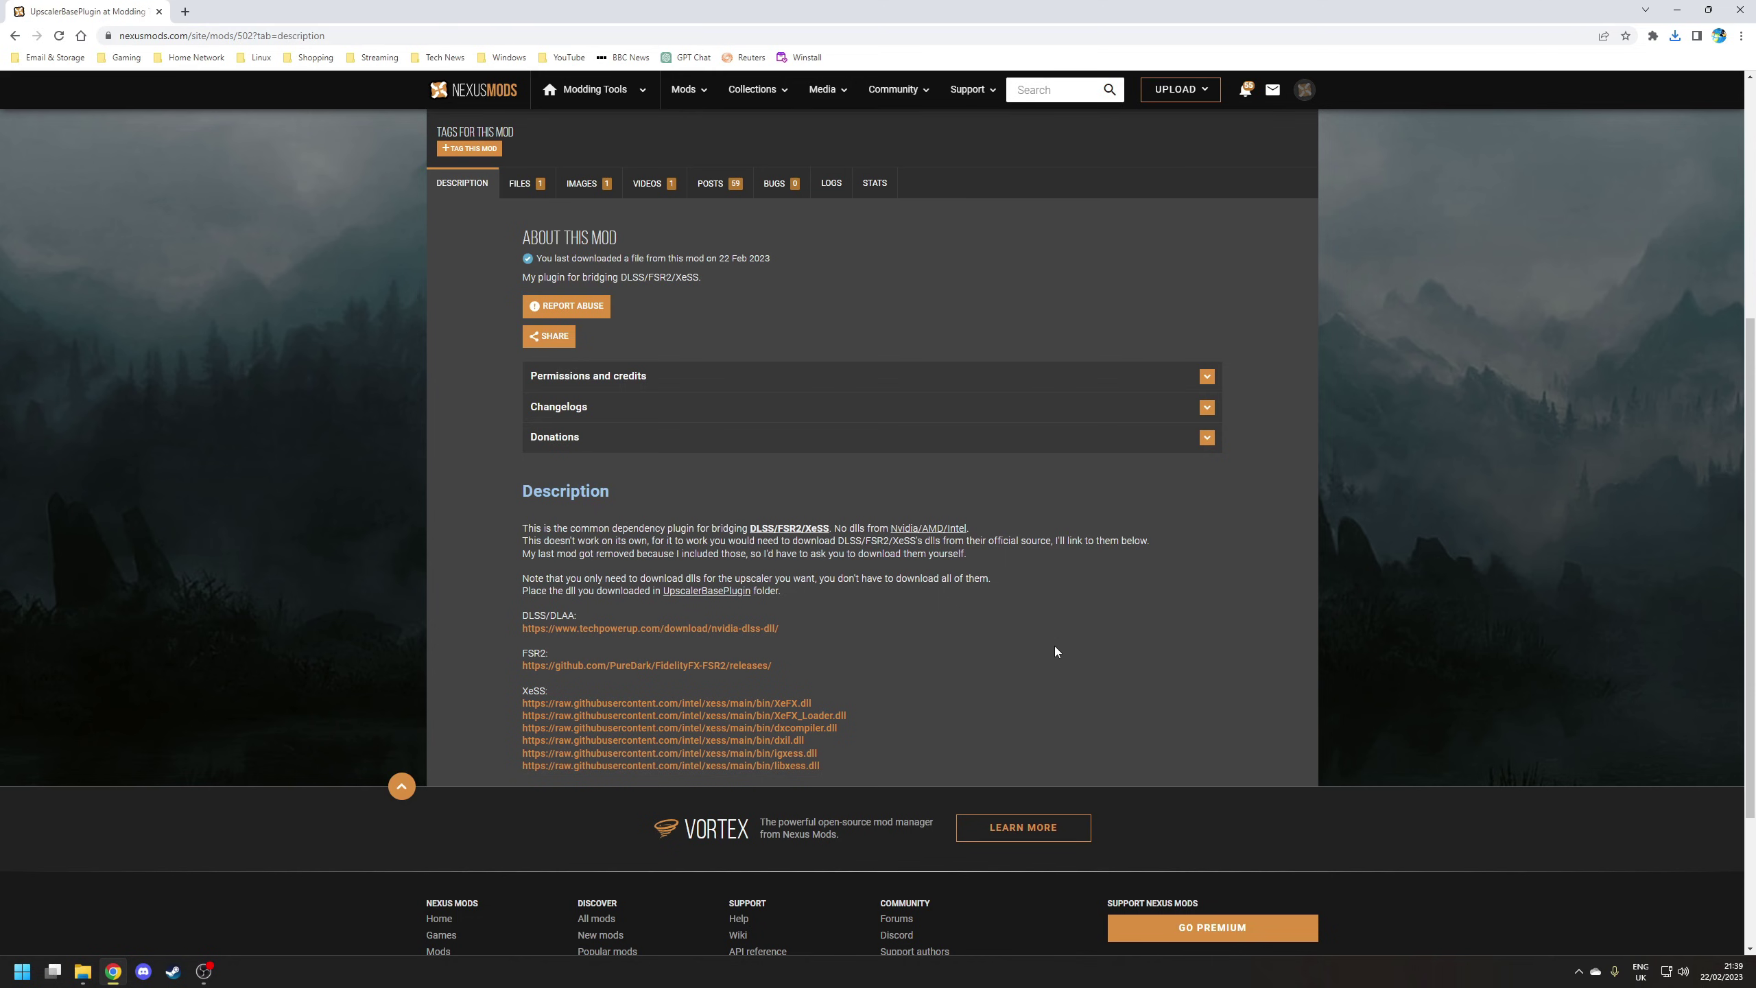
# Step: Scroll the UpscalerBasePlugin description to the DLSS/DLAA download link
pyautogui.scroll(5, 937, 483)
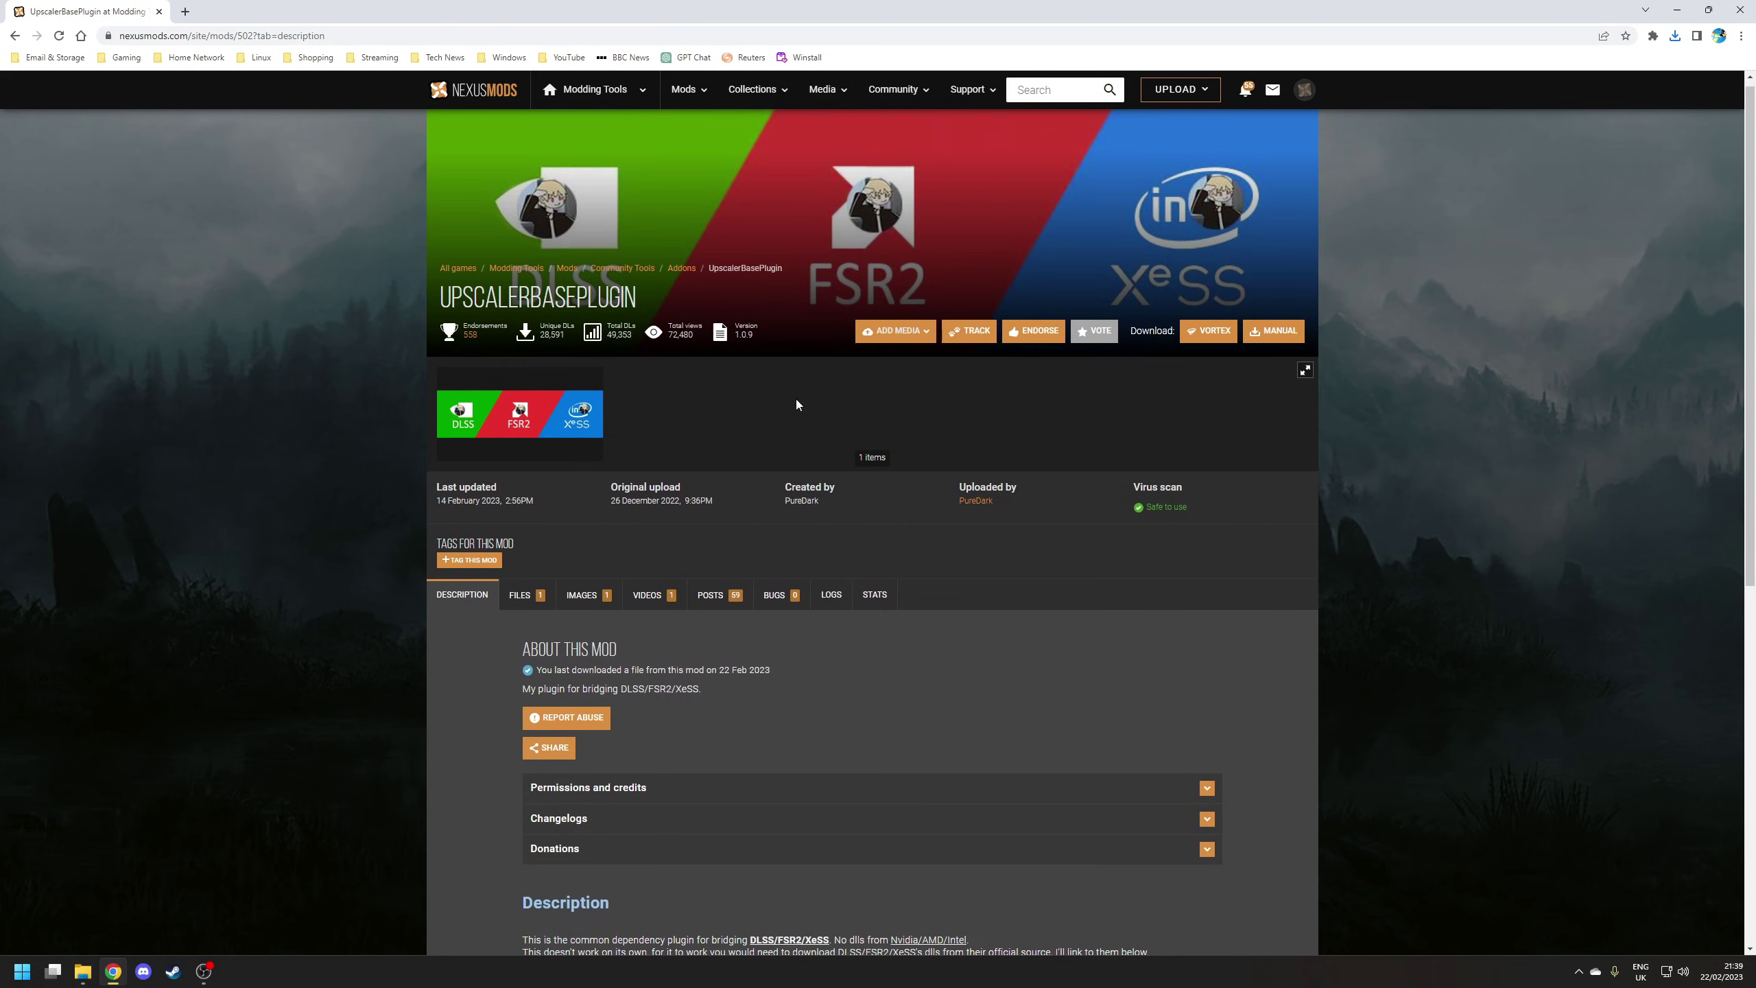
pyautogui.scroll(-7, 782, 432)
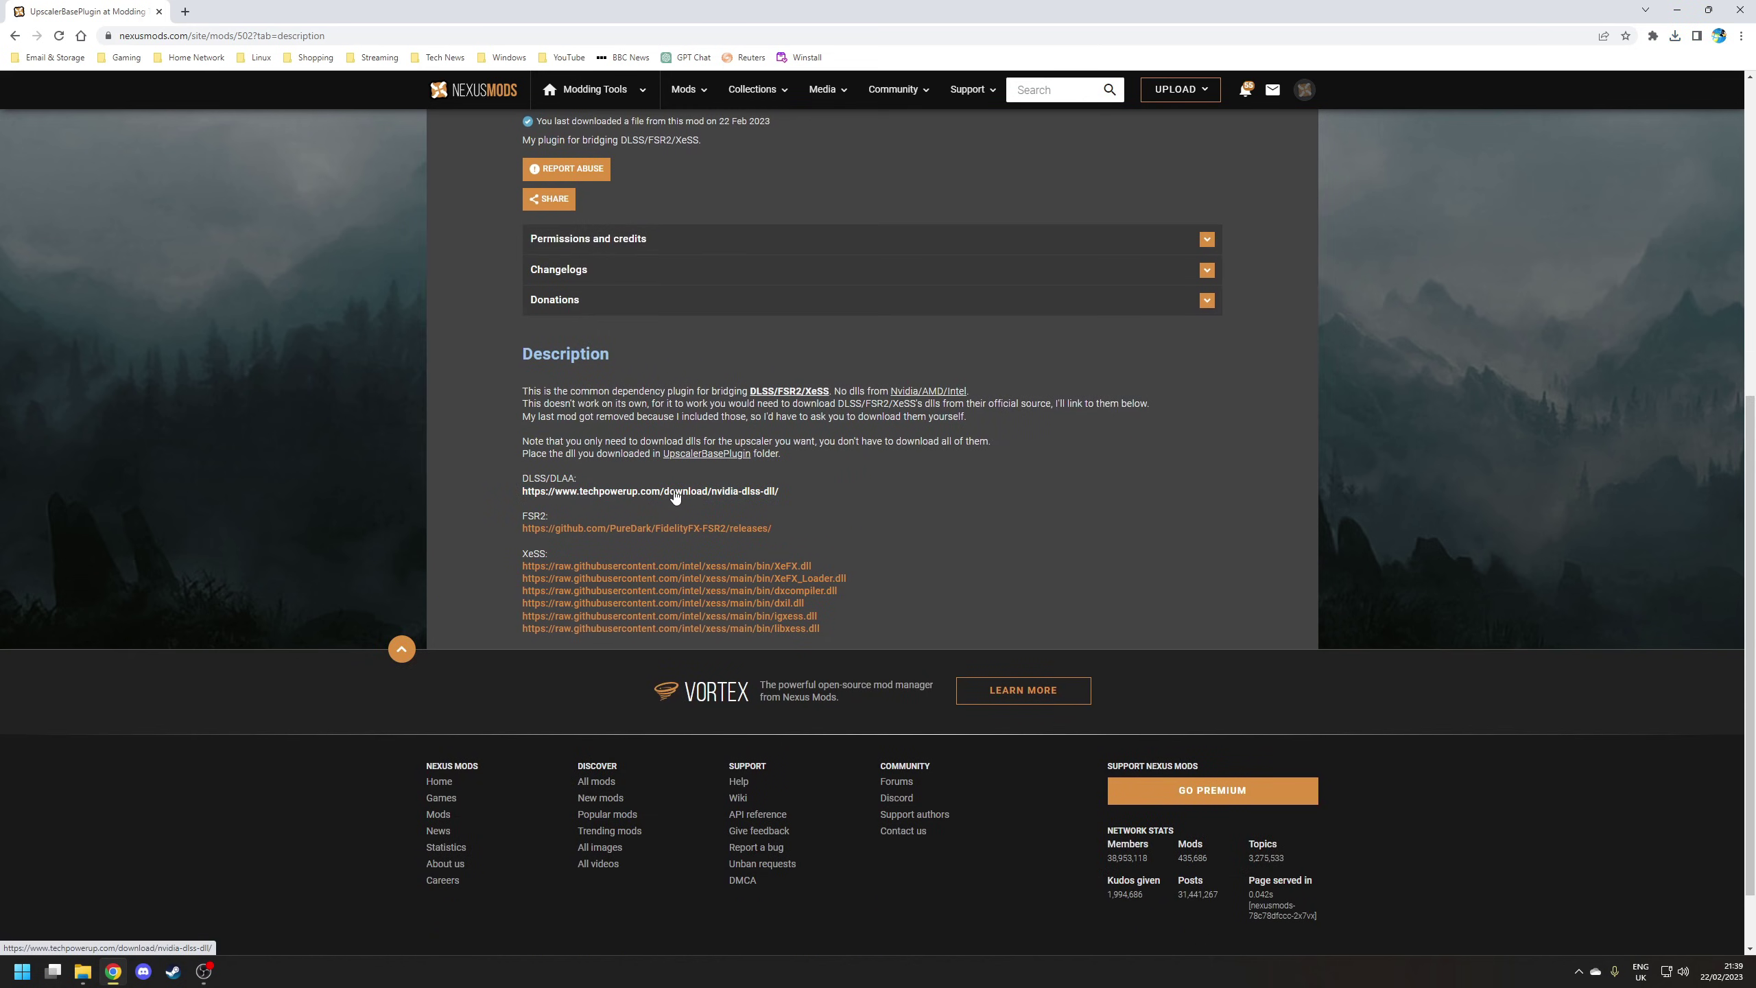
# Step: Download the nvngx_dlss 2.5.1 zip, extract it, and copy the DLL
pyautogui.click(677, 491)
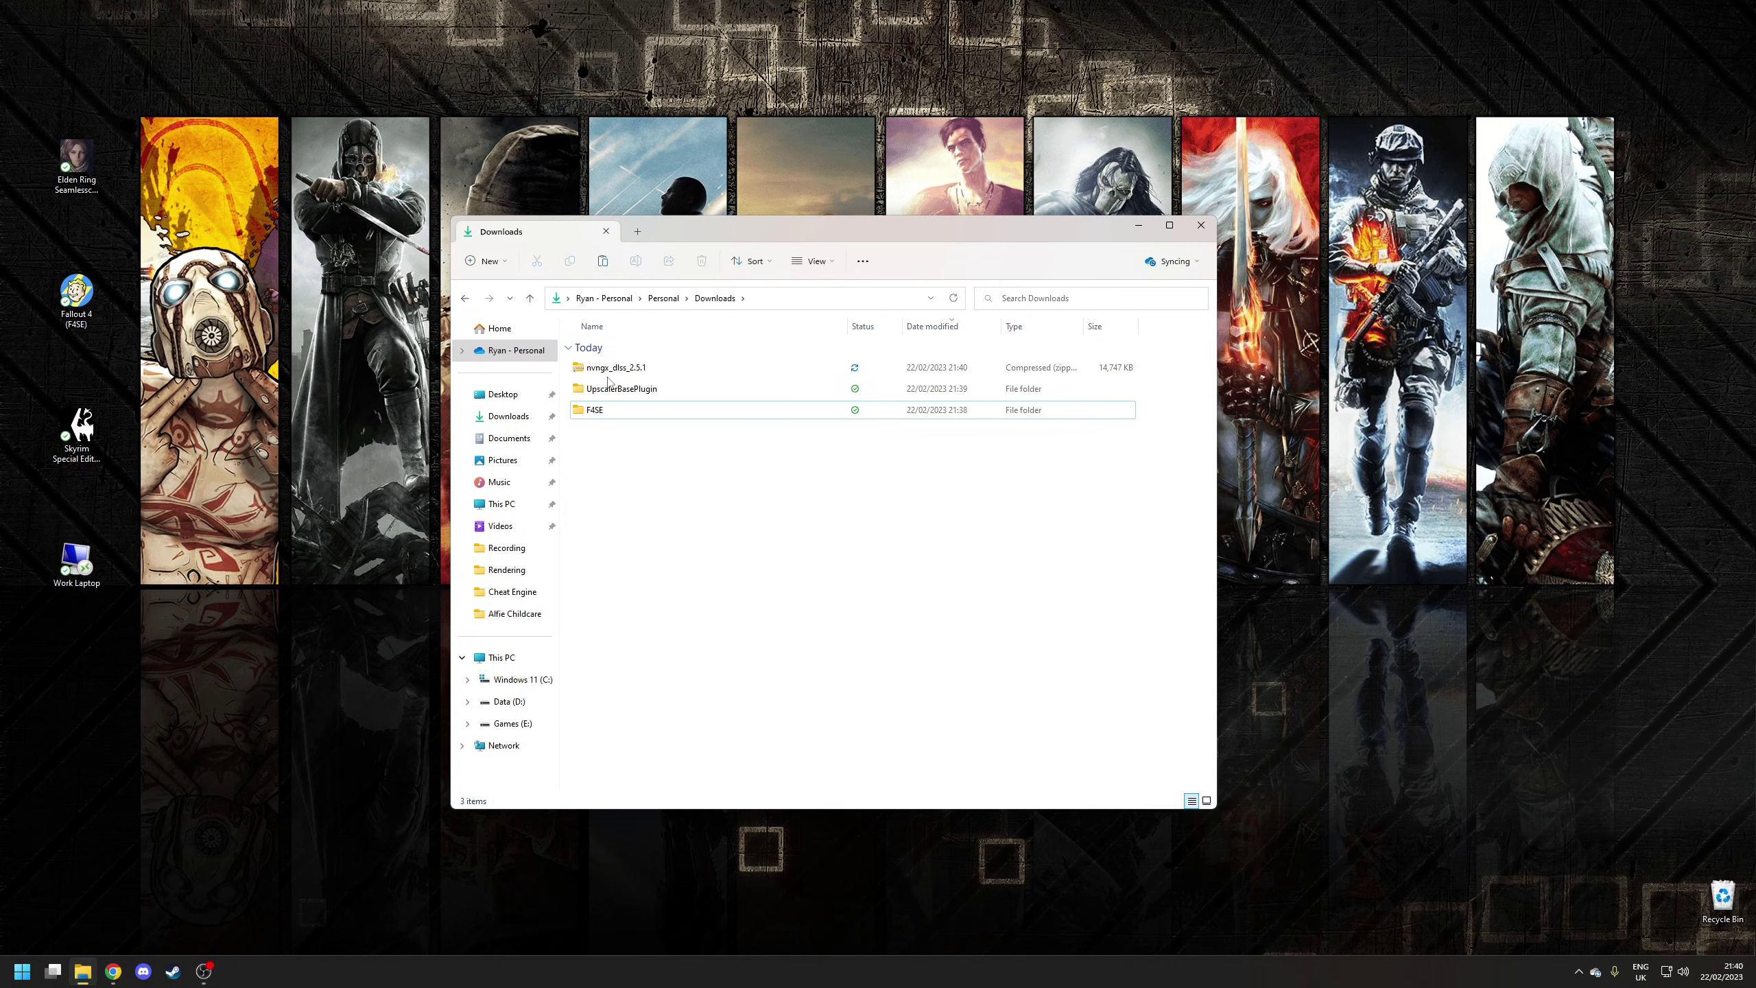
pyautogui.rightClick(620, 367)
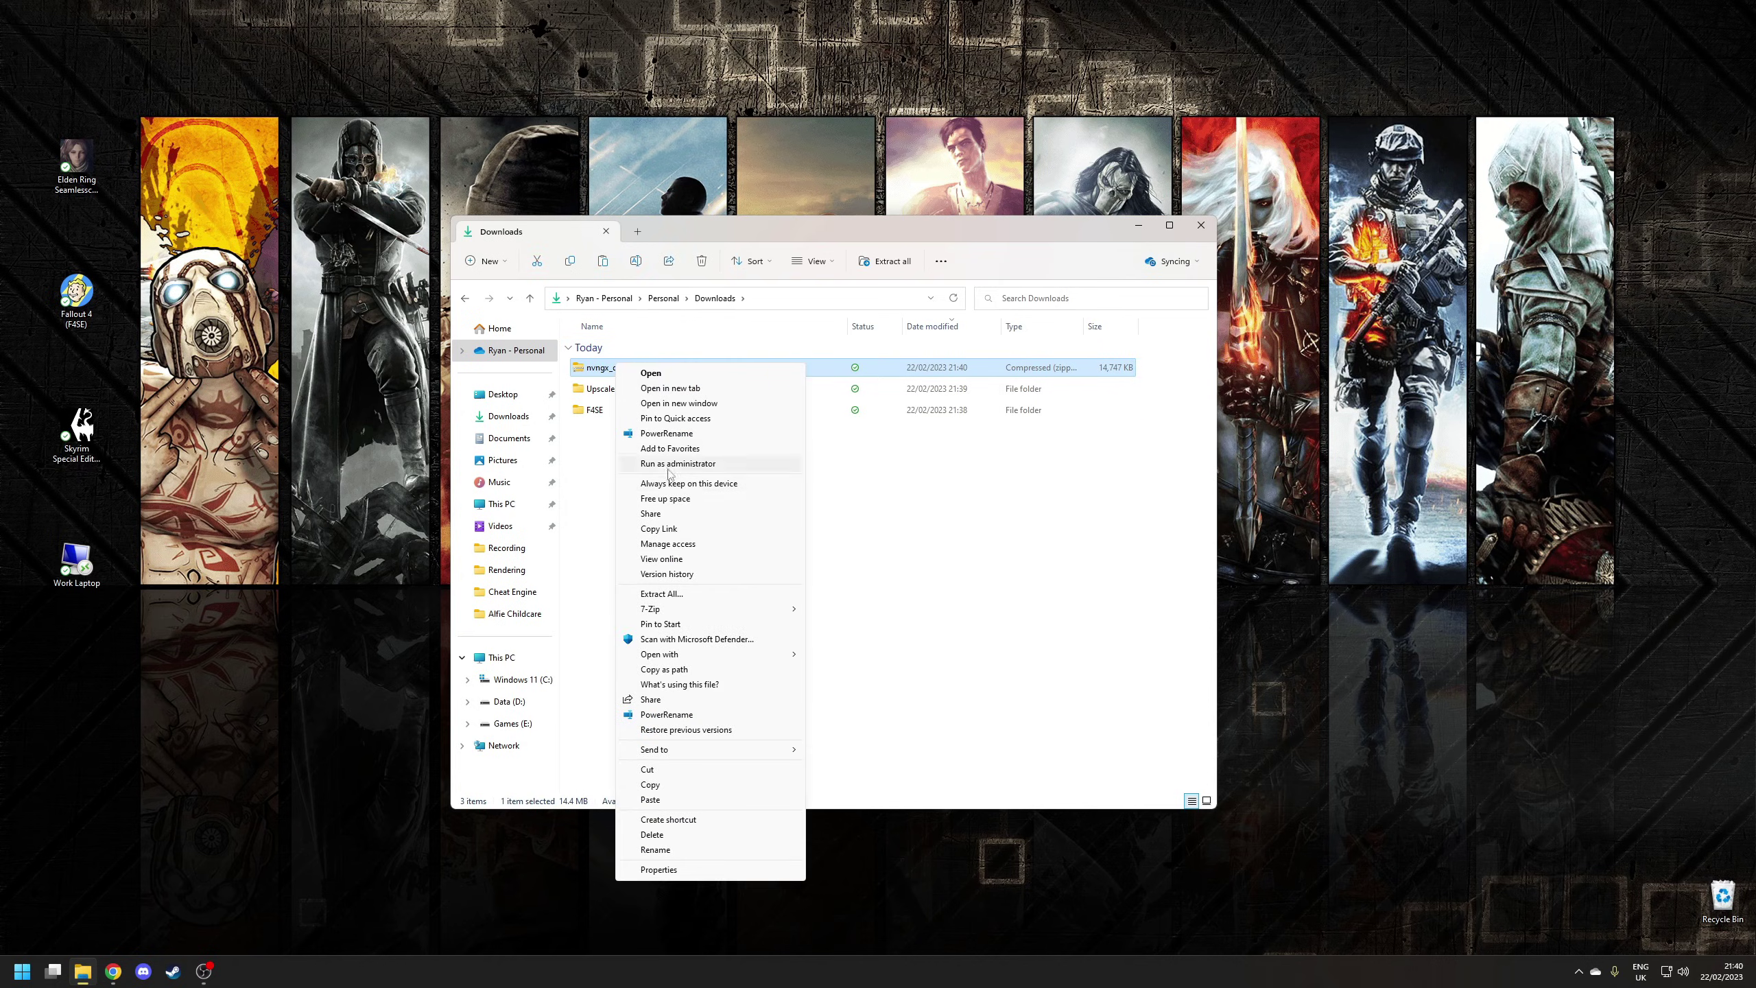
pyautogui.click(755, 479)
pyautogui.press('Return')
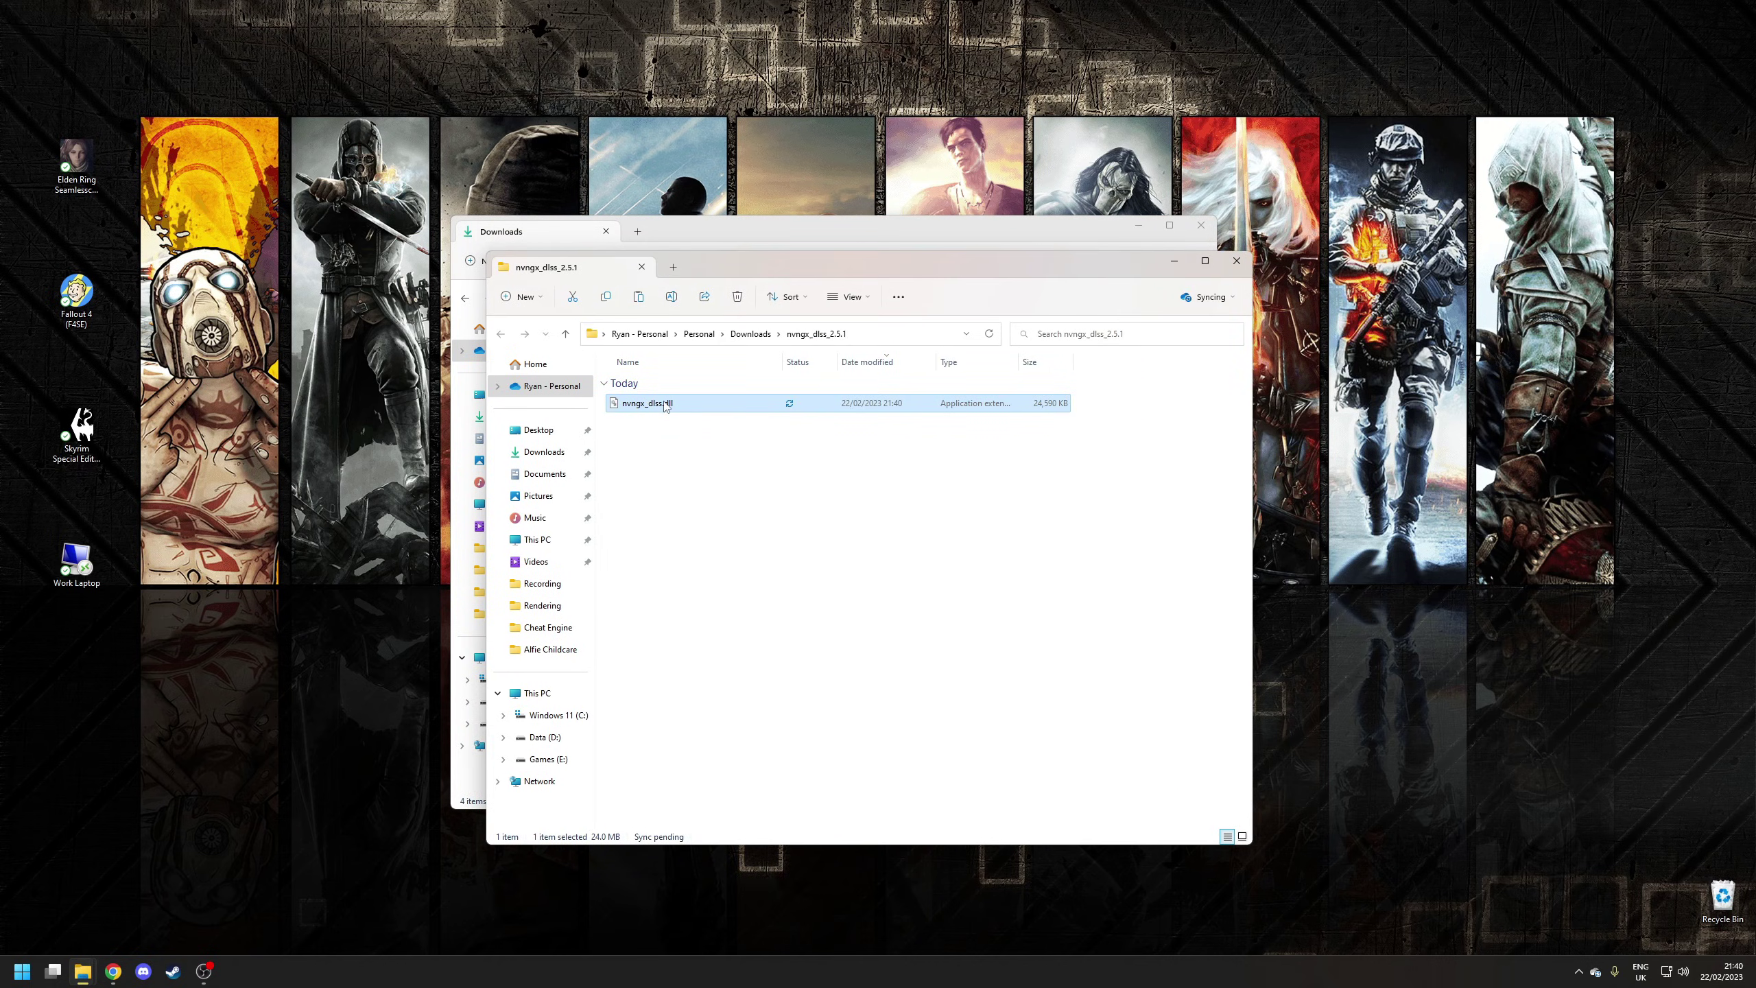
pyautogui.rightClick(662, 403)
pyautogui.click(698, 727)
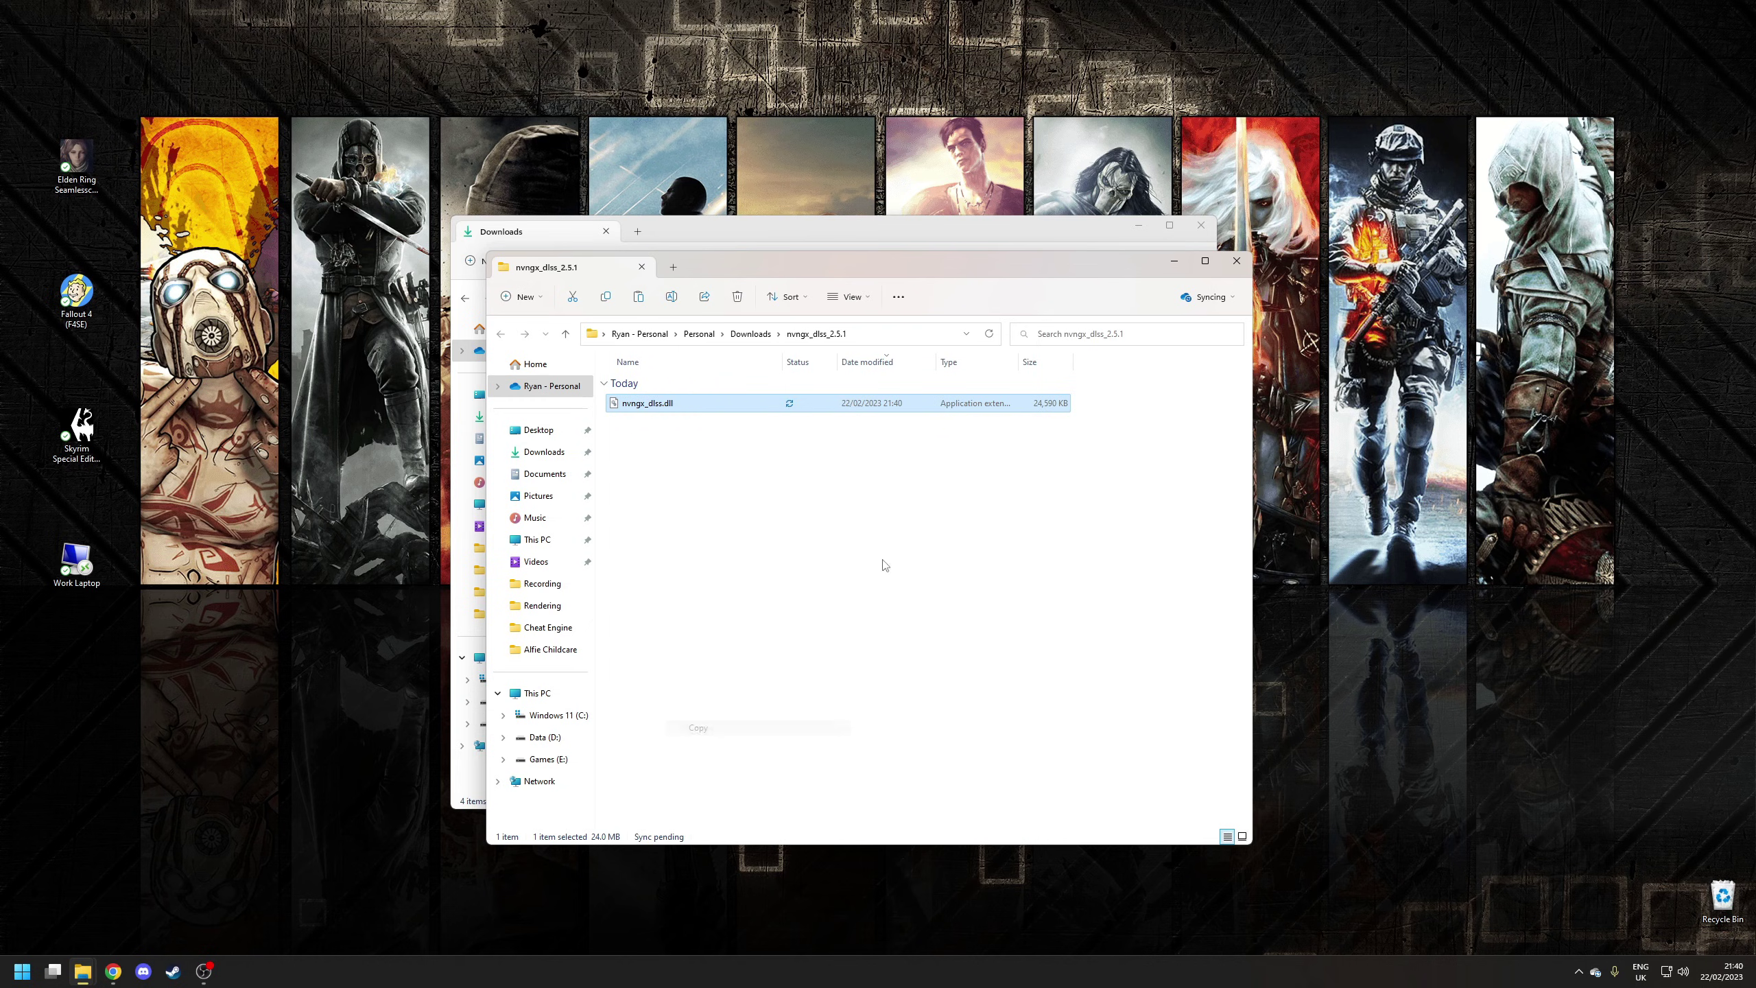
# Step: Put the DLL into the UpscalerBasePlugin folder and delete the nvngx_dlss zip
pyautogui.click(778, 234)
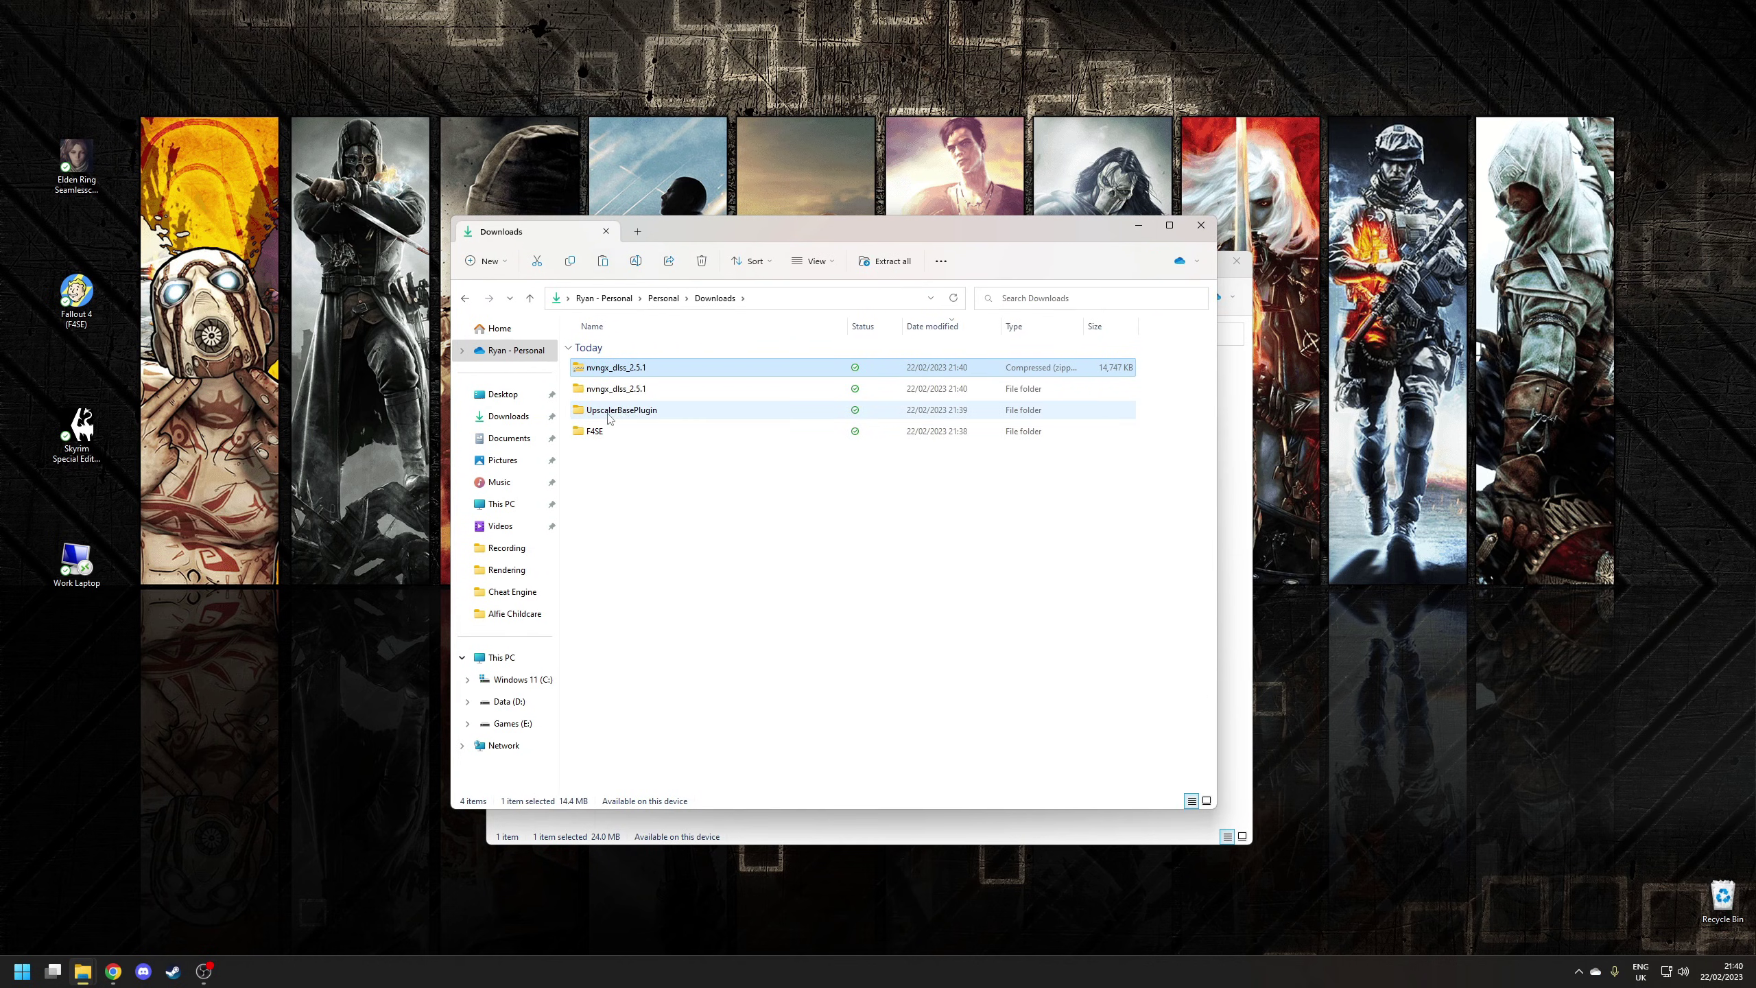
pyautogui.doubleClick(642, 411)
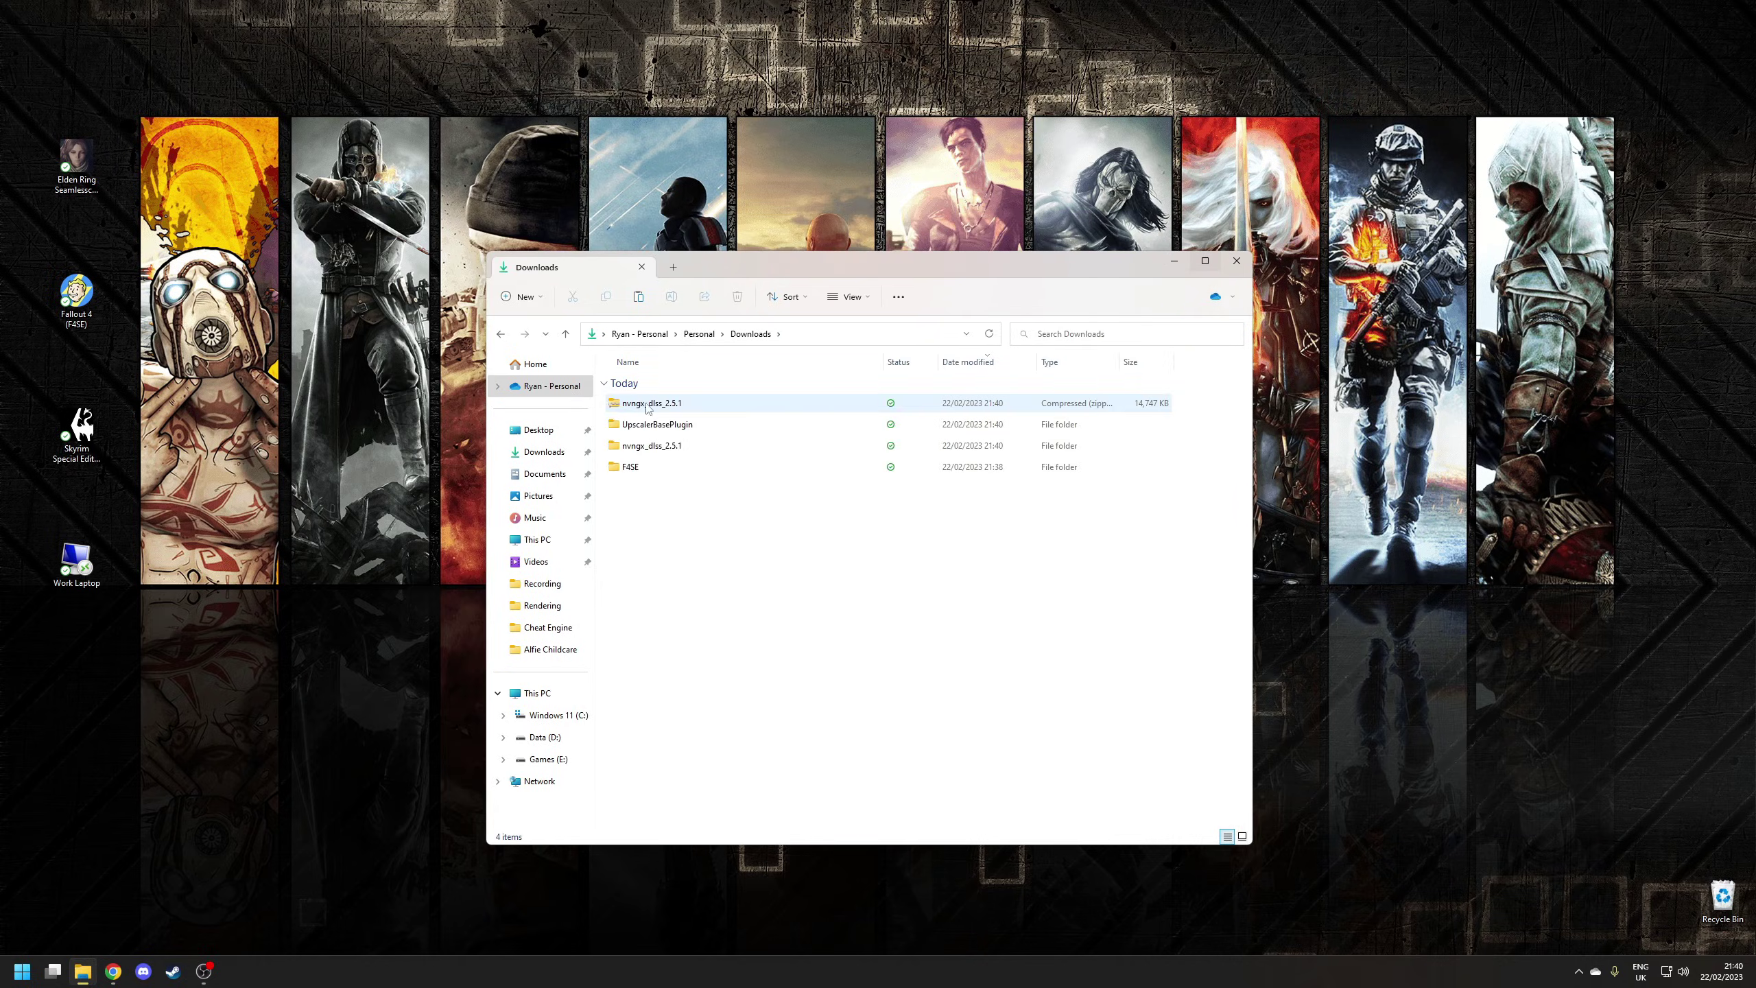
pyautogui.click(722, 406)
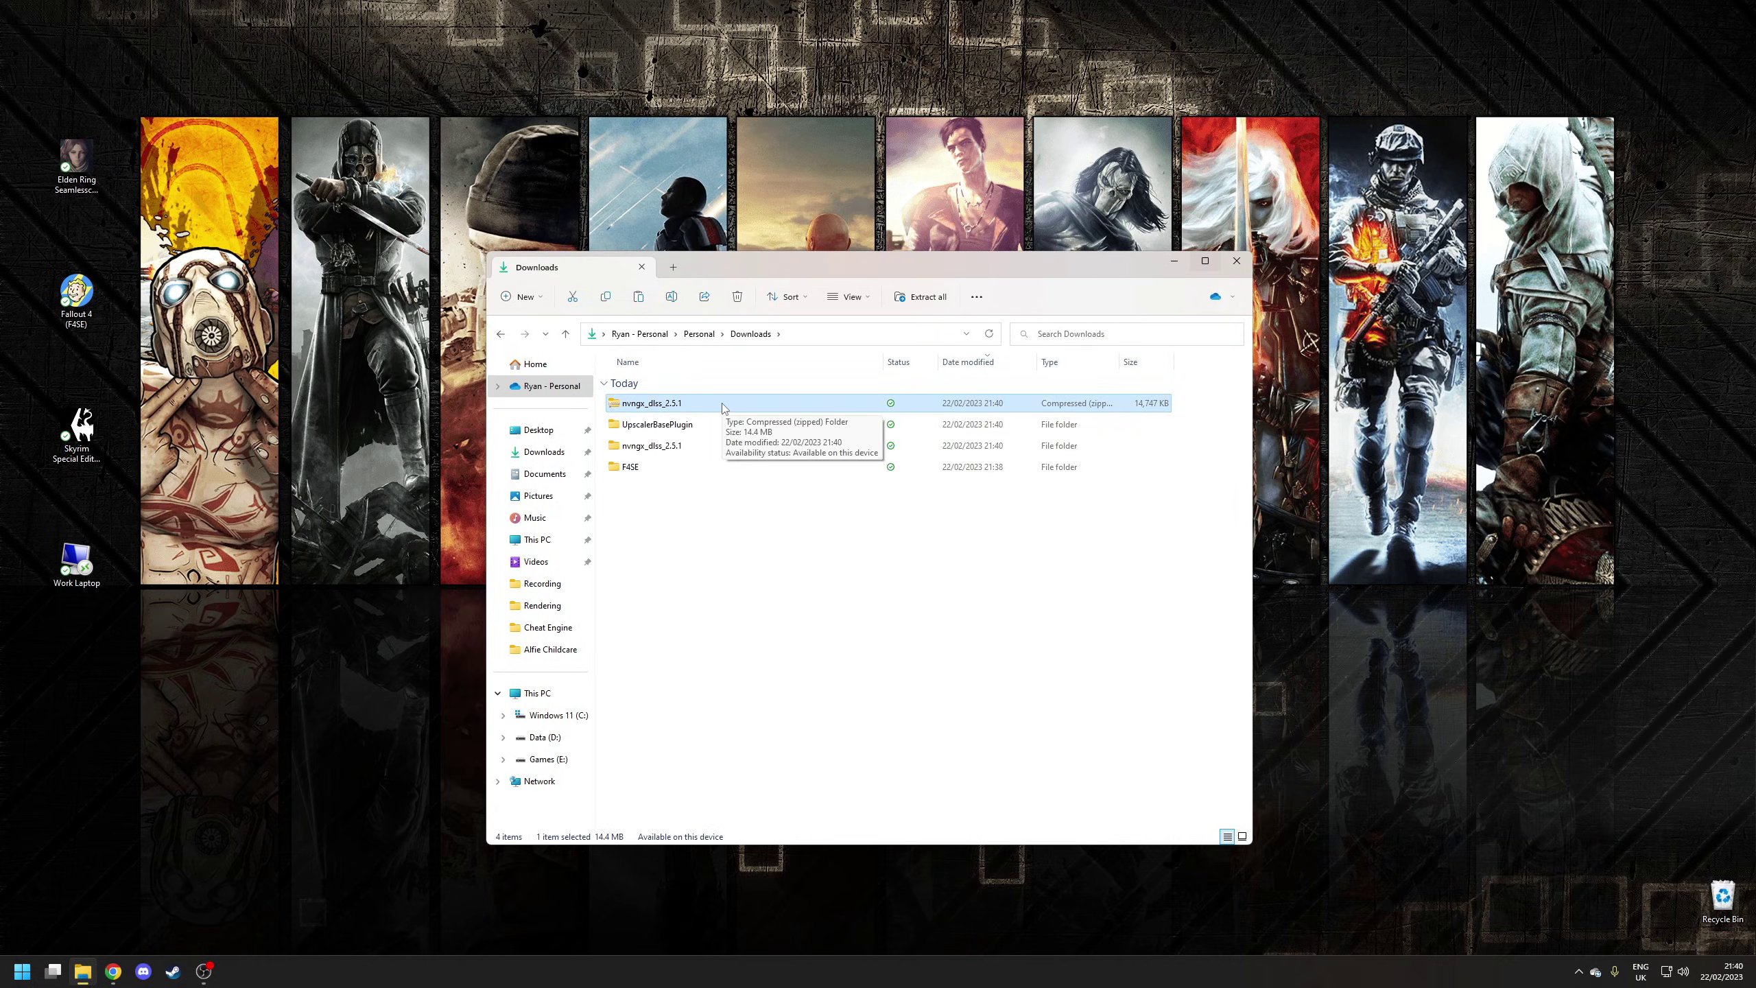
pyautogui.press('Delete')
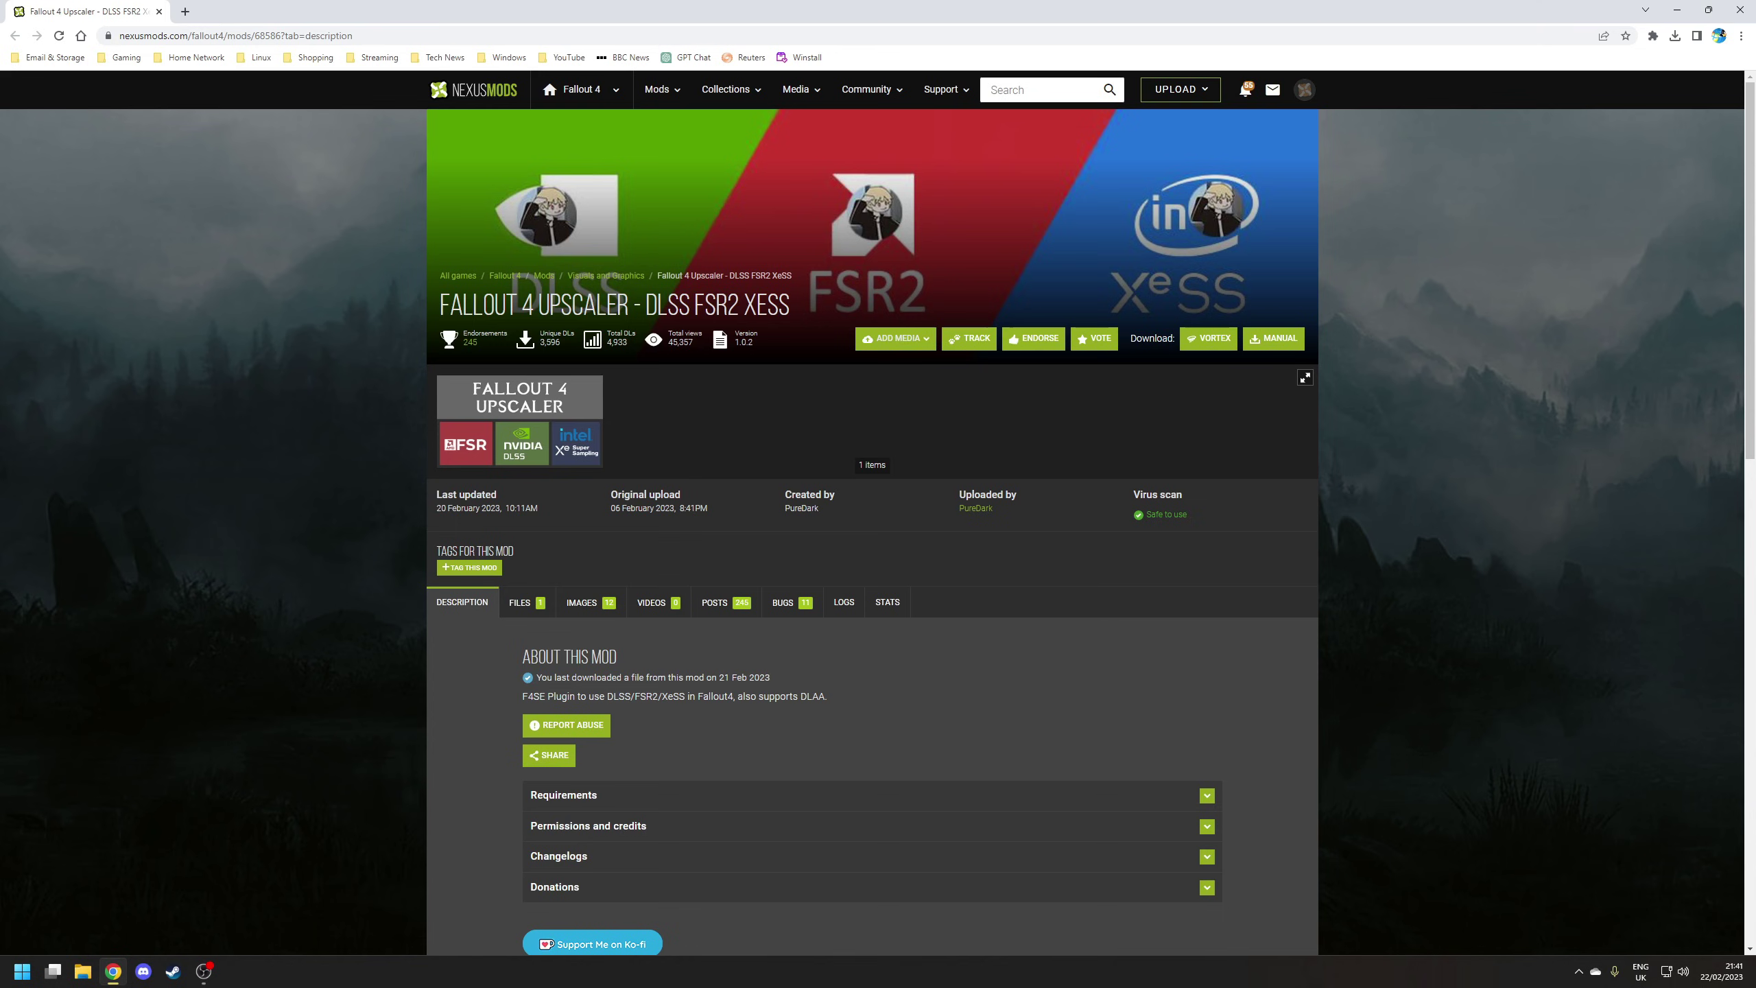
# Step: Manually download the main Fallout4Upscaler file from the mod's Files tab
pyautogui.scroll(-2, 750, 484)
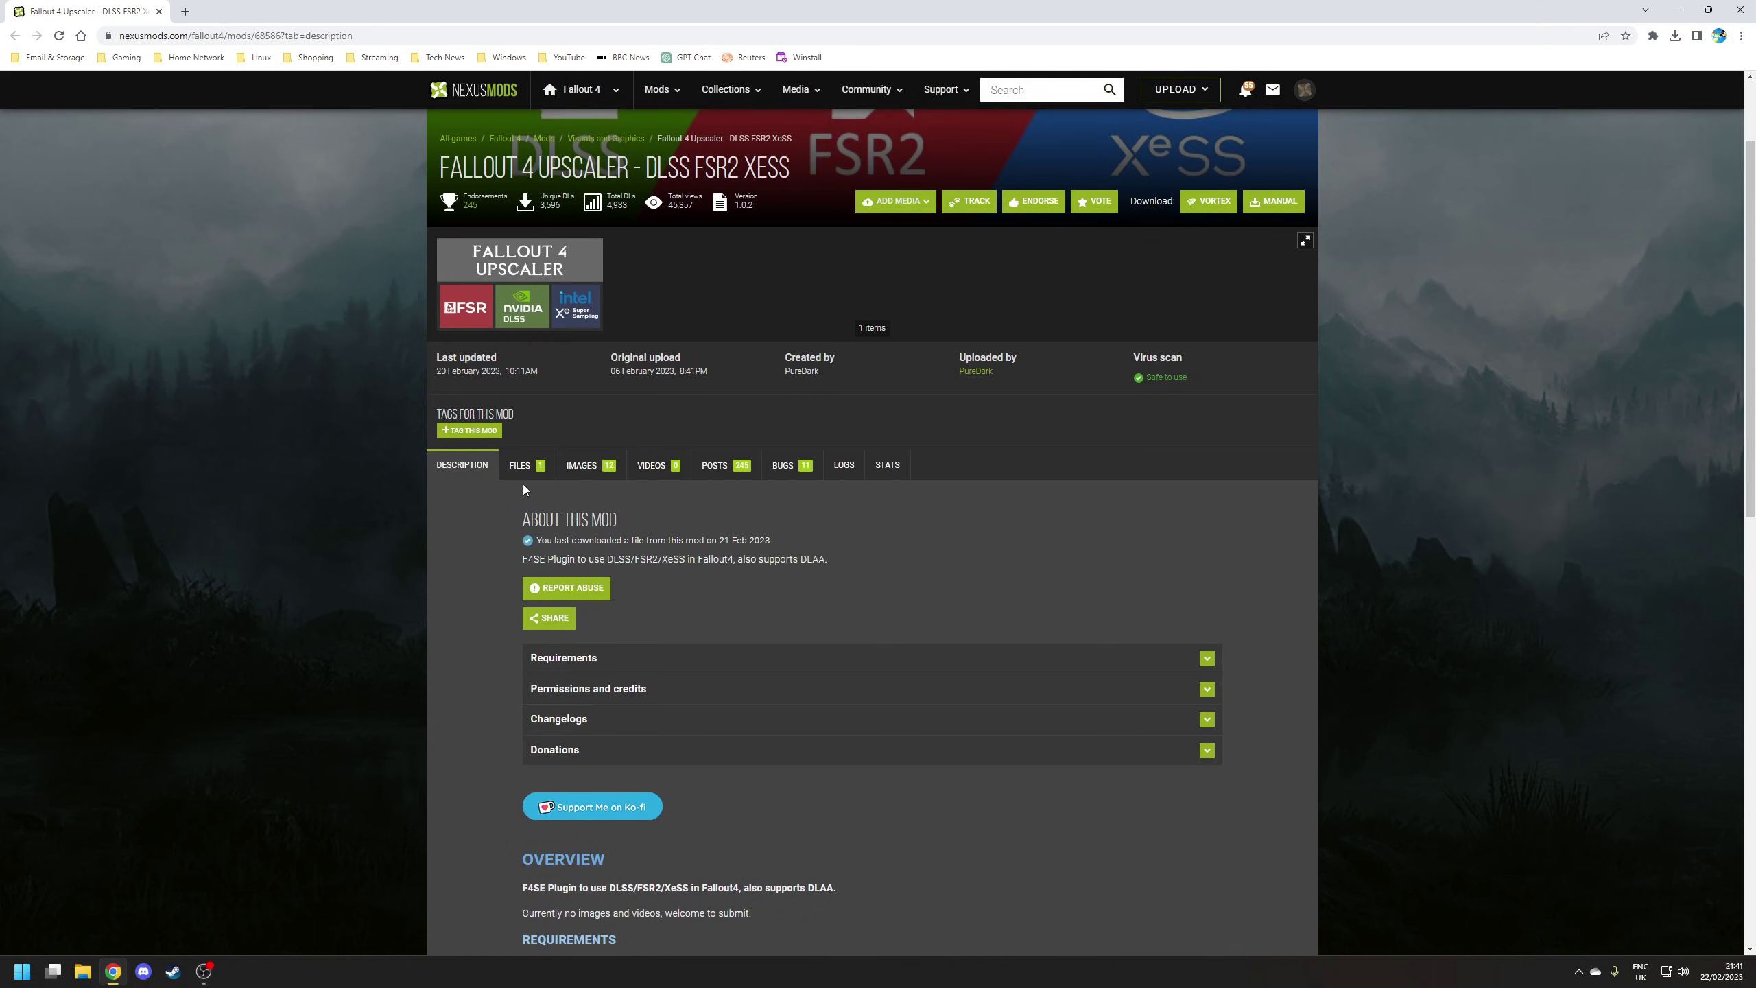
pyautogui.click(533, 469)
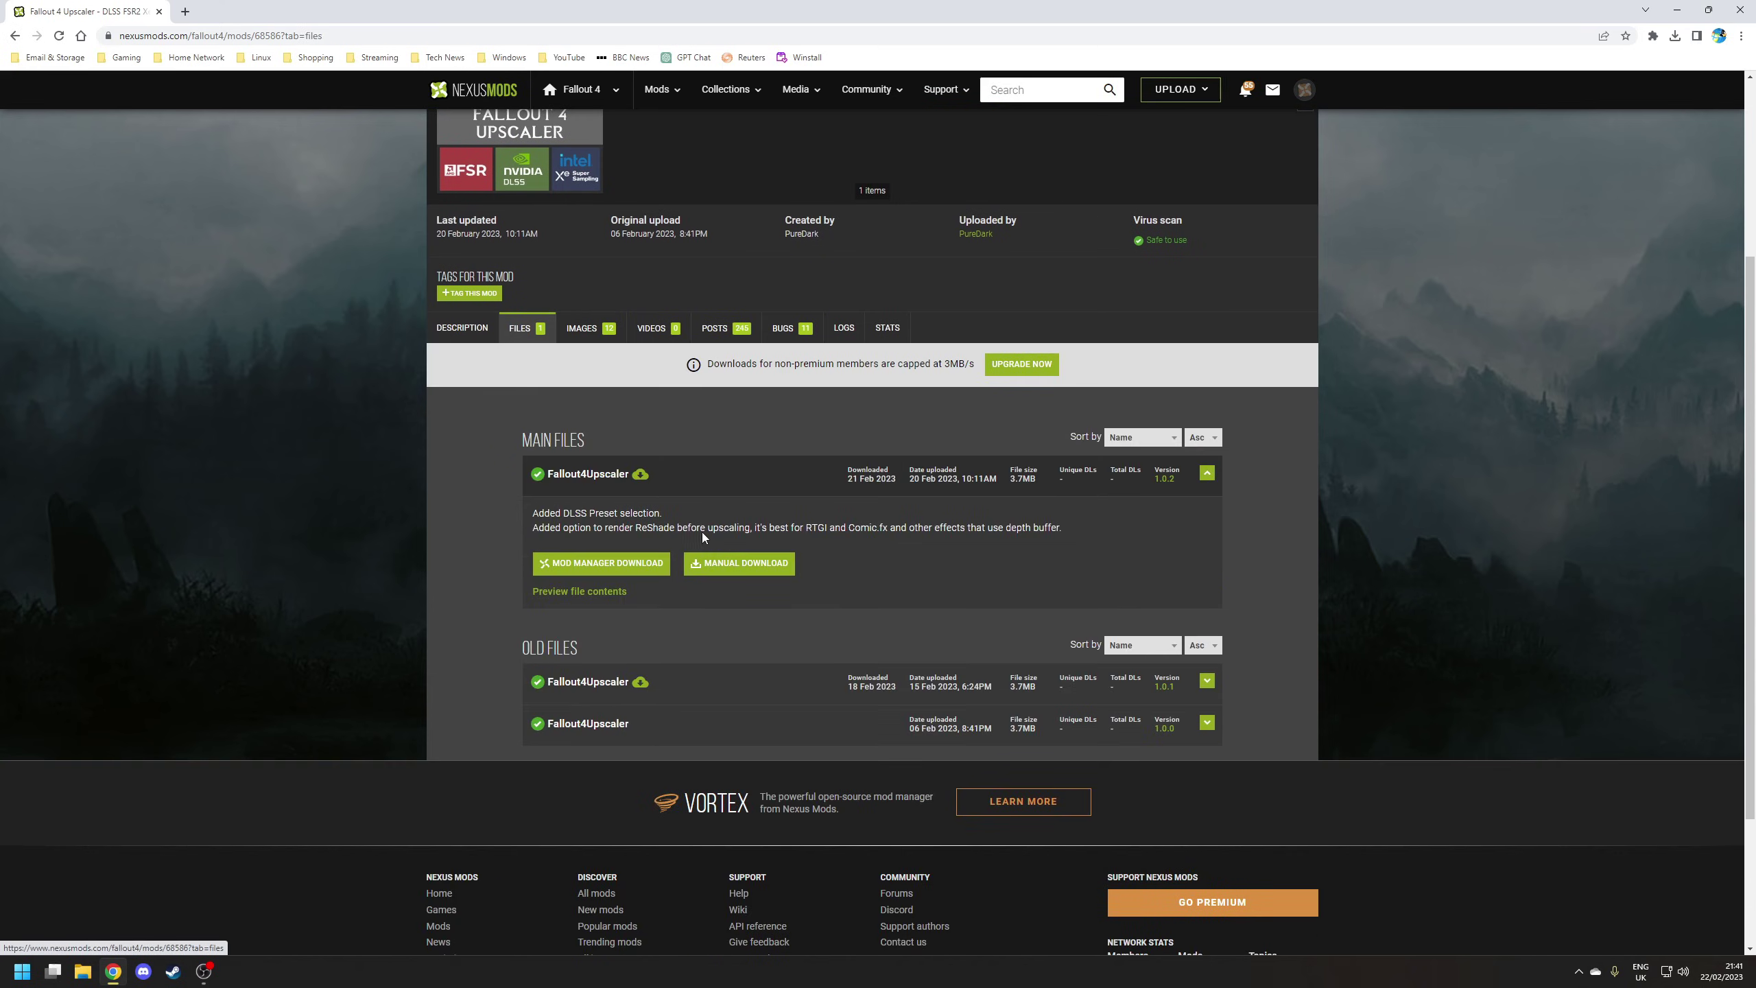
pyautogui.click(751, 566)
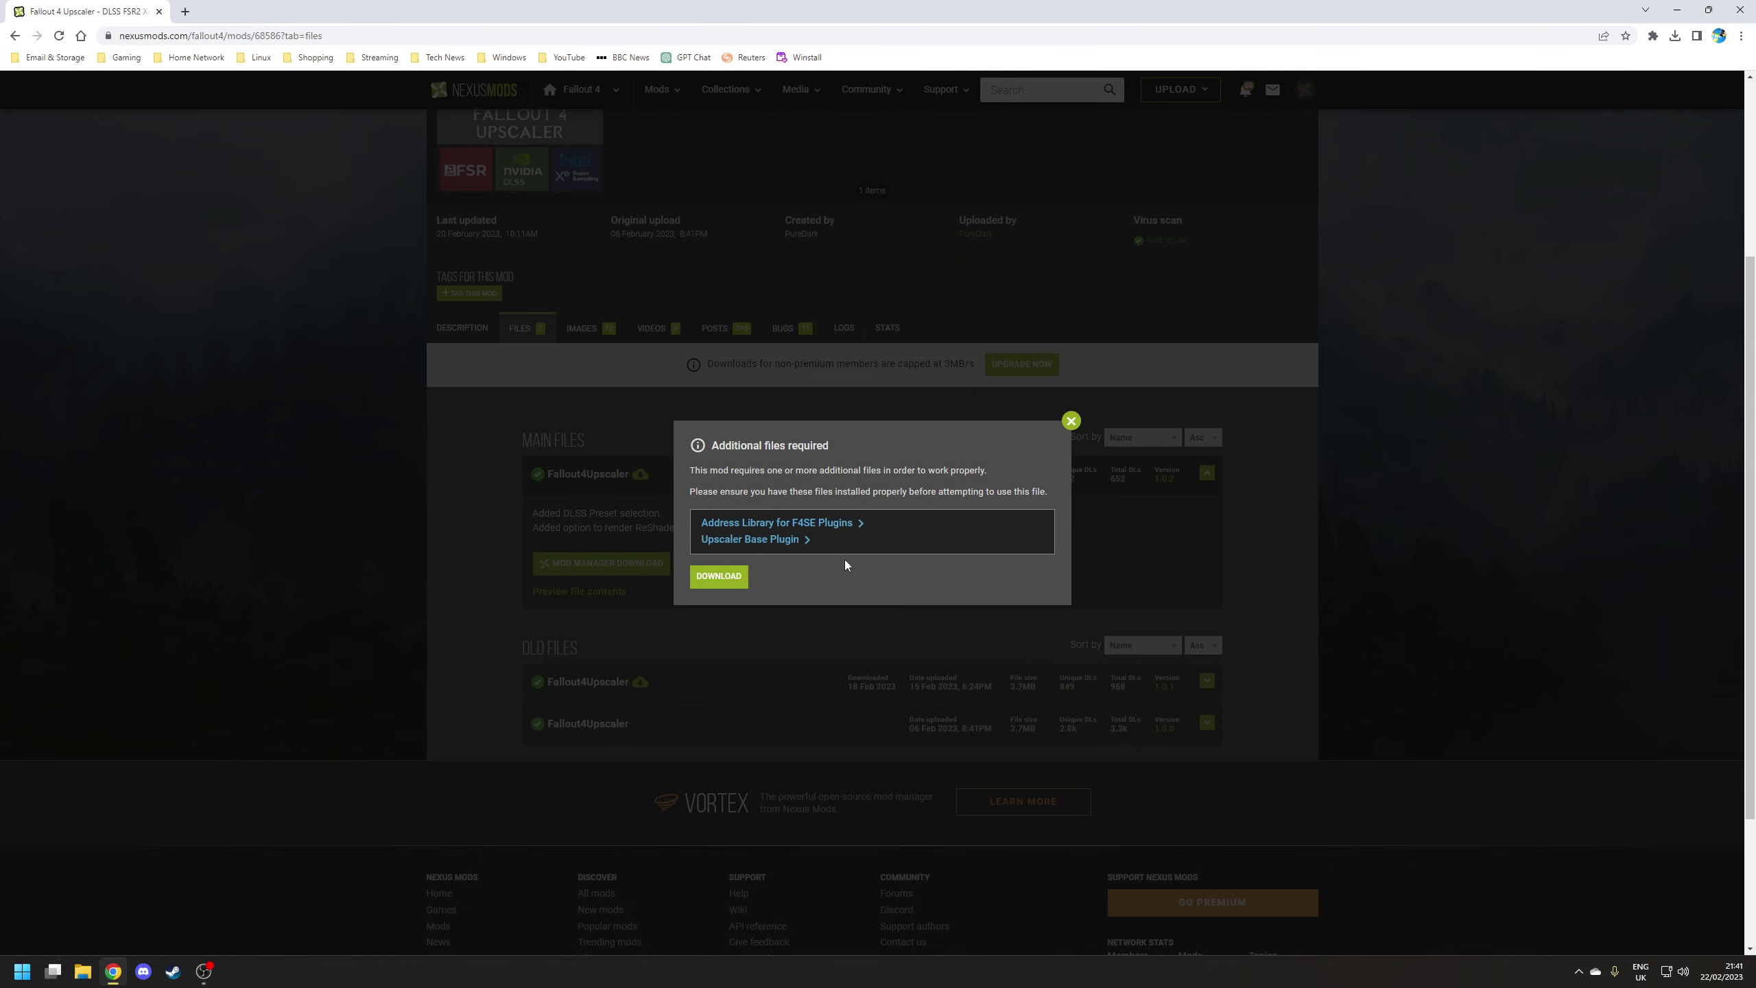
# Step: Confirm the Fallout4Upscaler download, extract its zip, and copy the inner F4SE folder
pyautogui.click(719, 576)
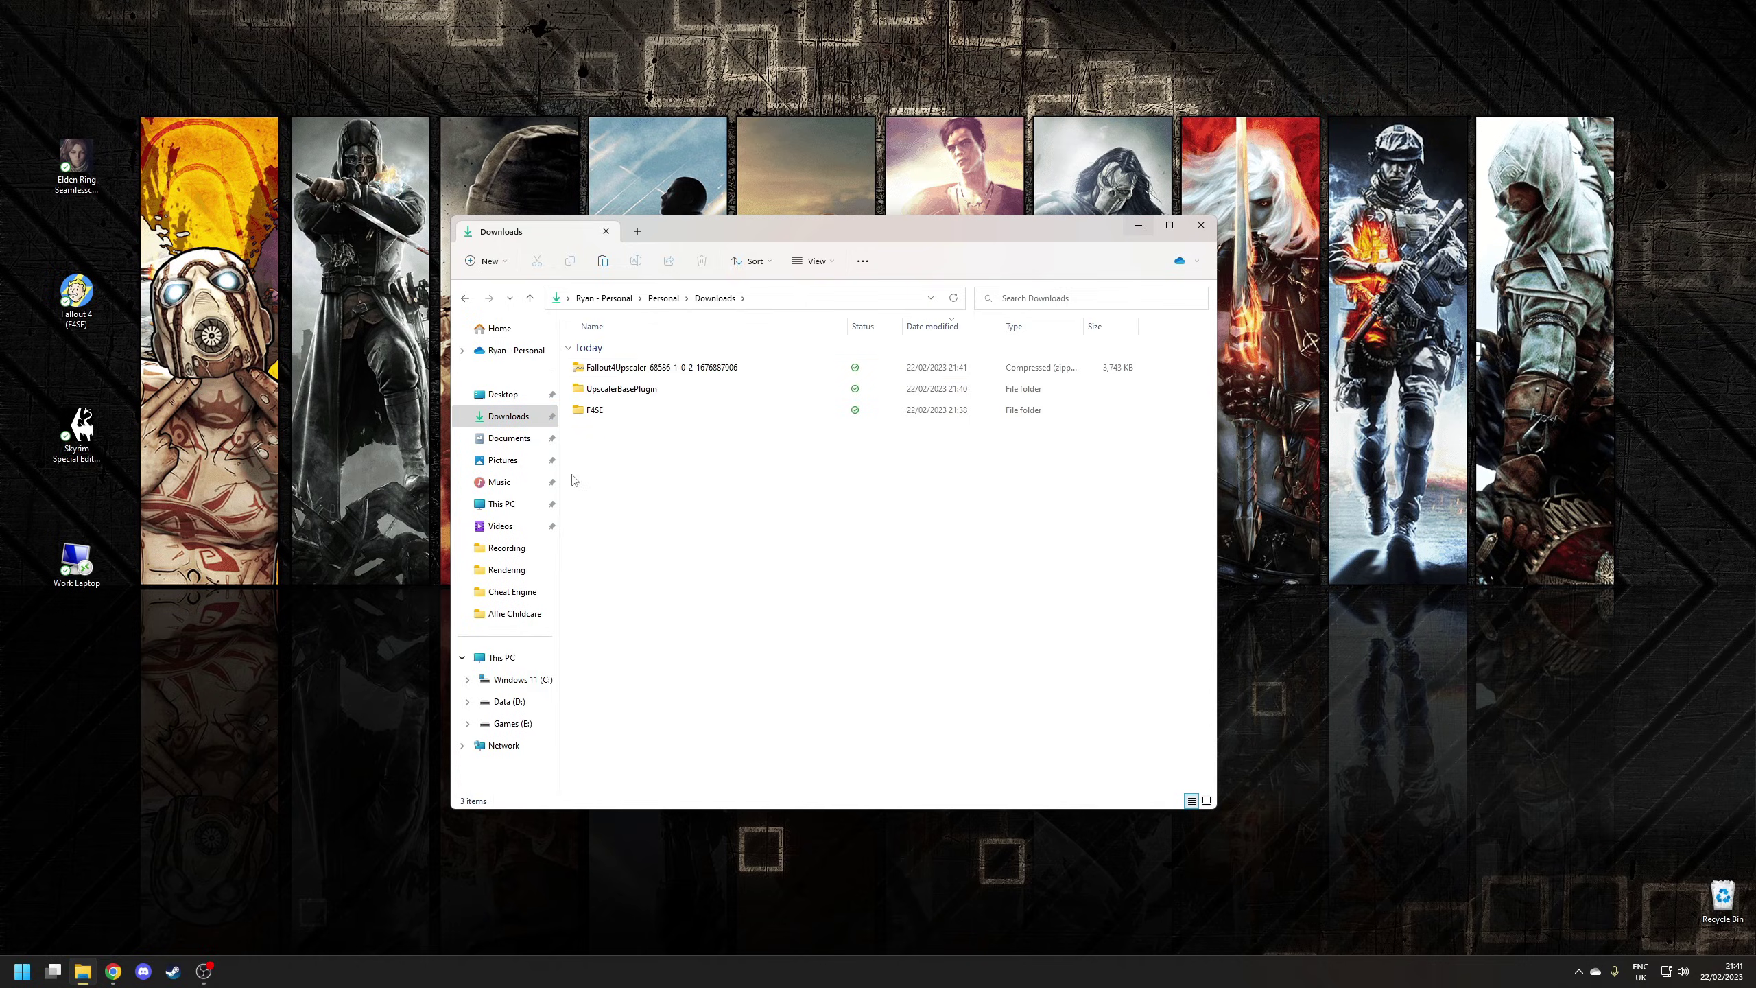
pyautogui.click(633, 370)
pyautogui.rightClick(632, 366)
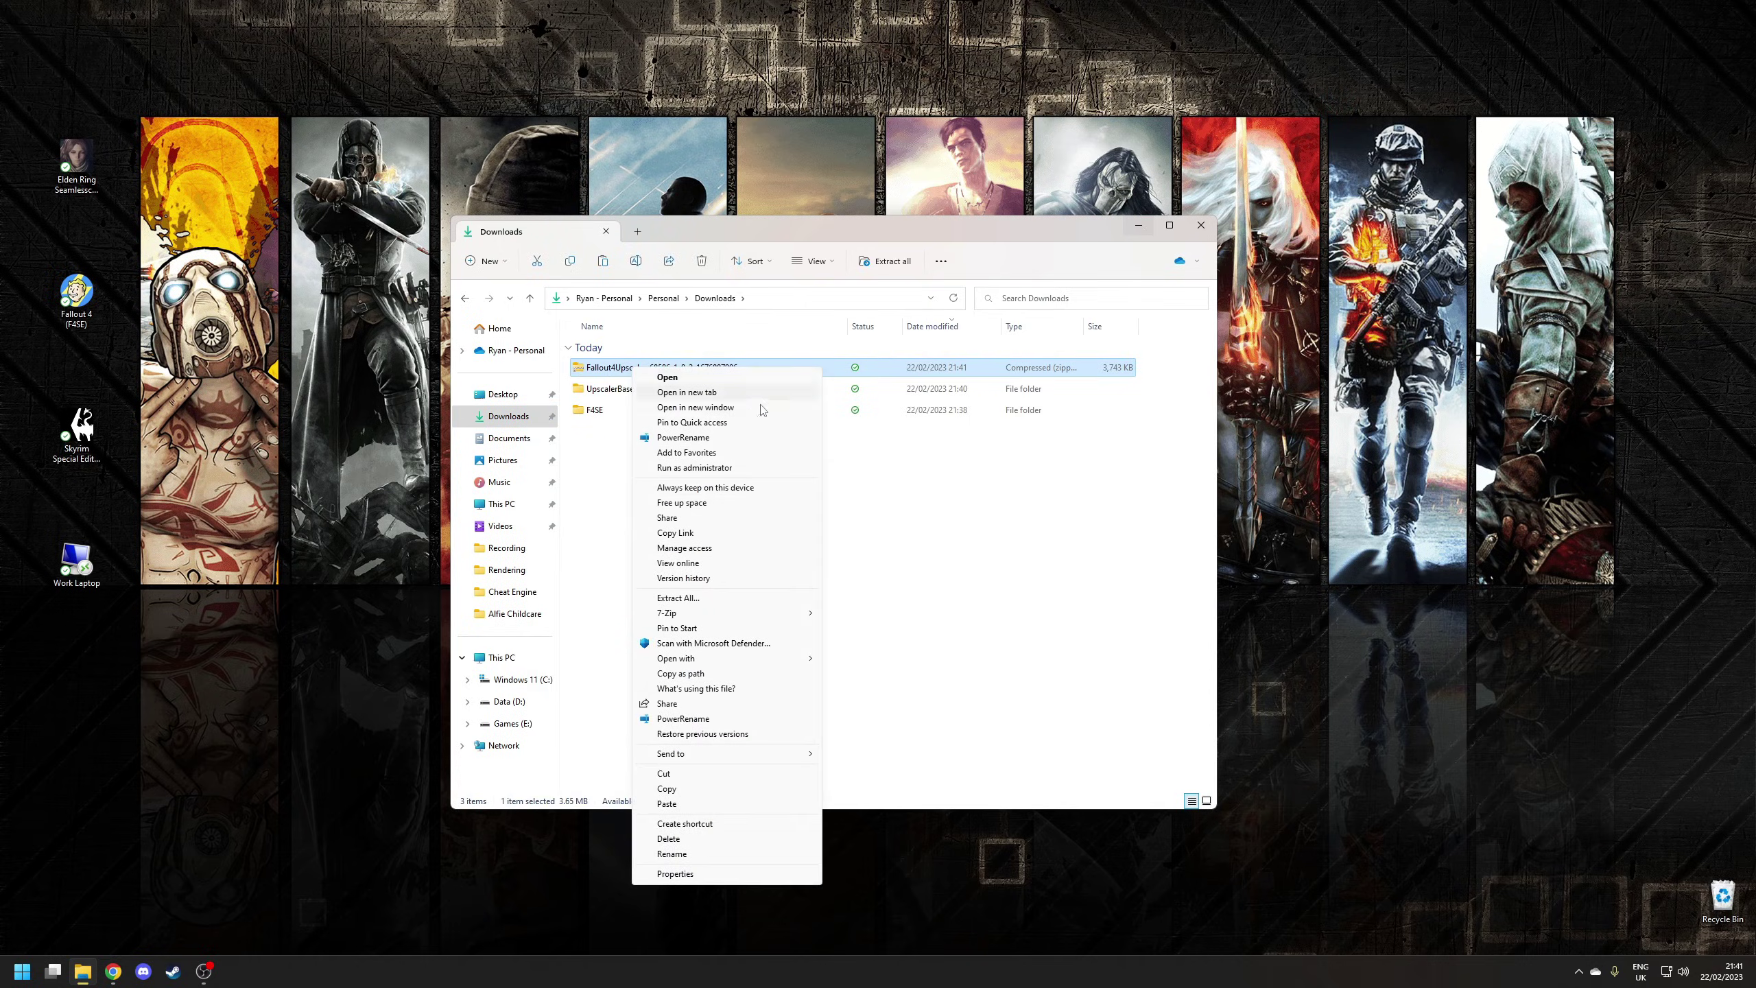
pyautogui.click(677, 622)
pyautogui.moveTo(671, 483); pyautogui.dragTo(599, 389)
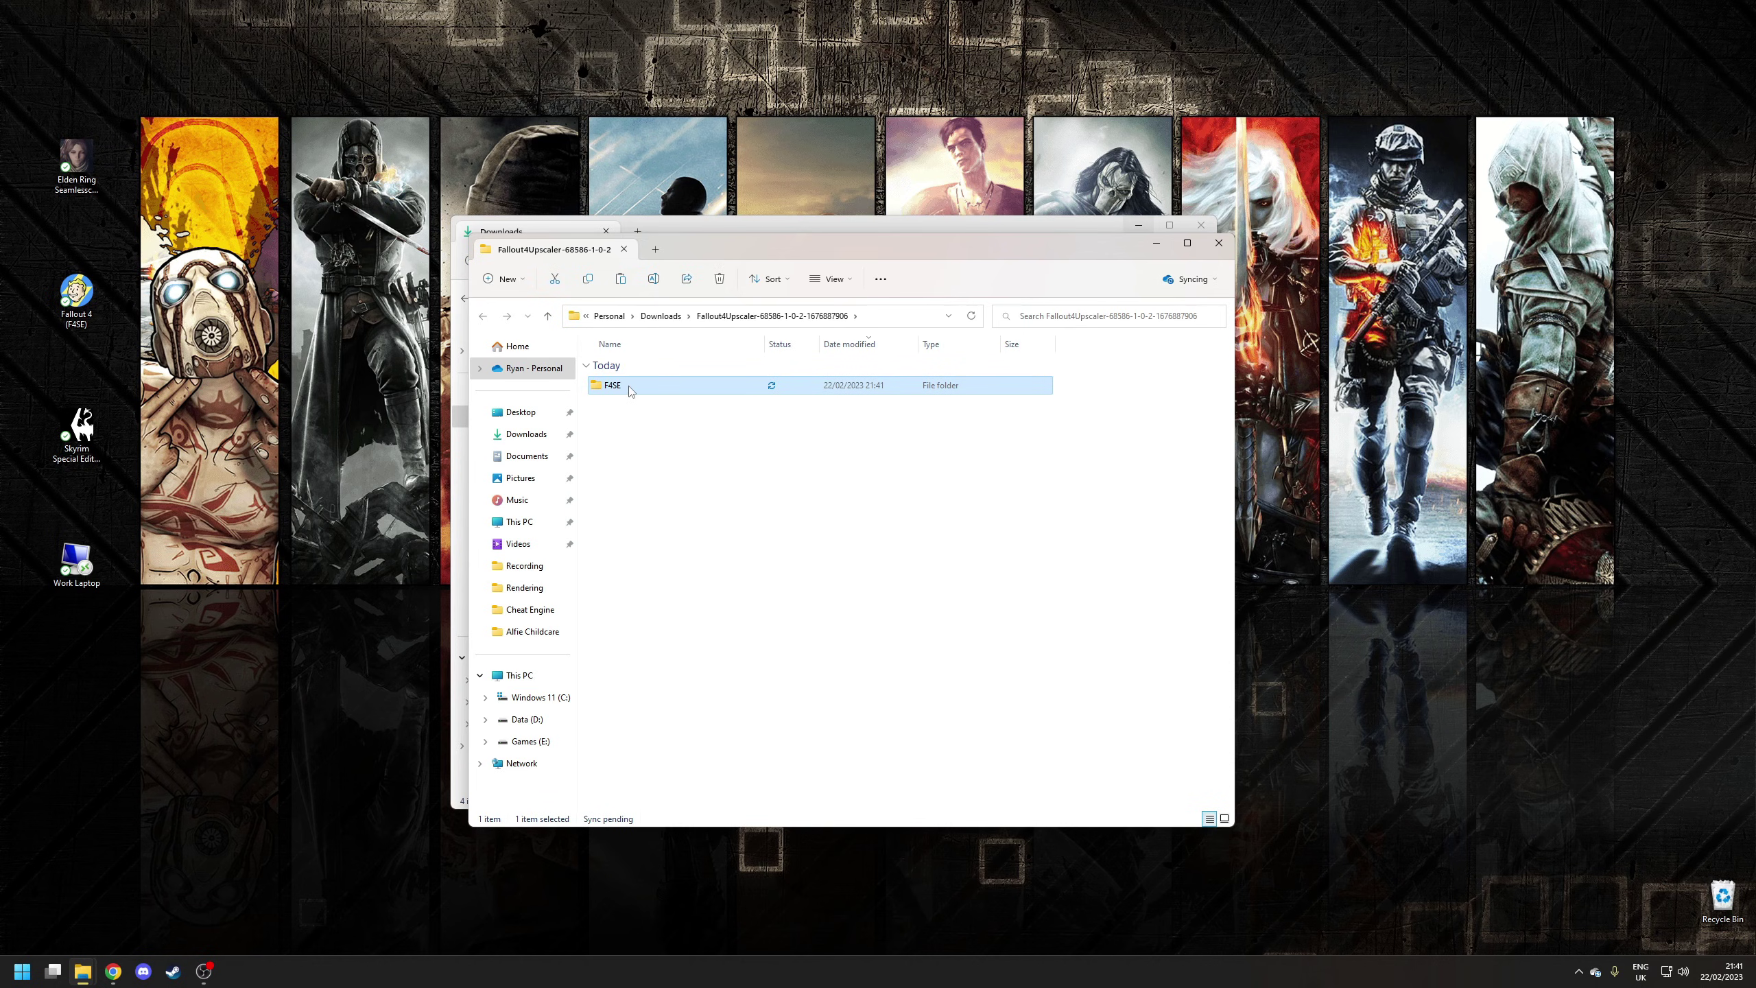
pyautogui.rightClick(629, 391)
pyautogui.click(698, 784)
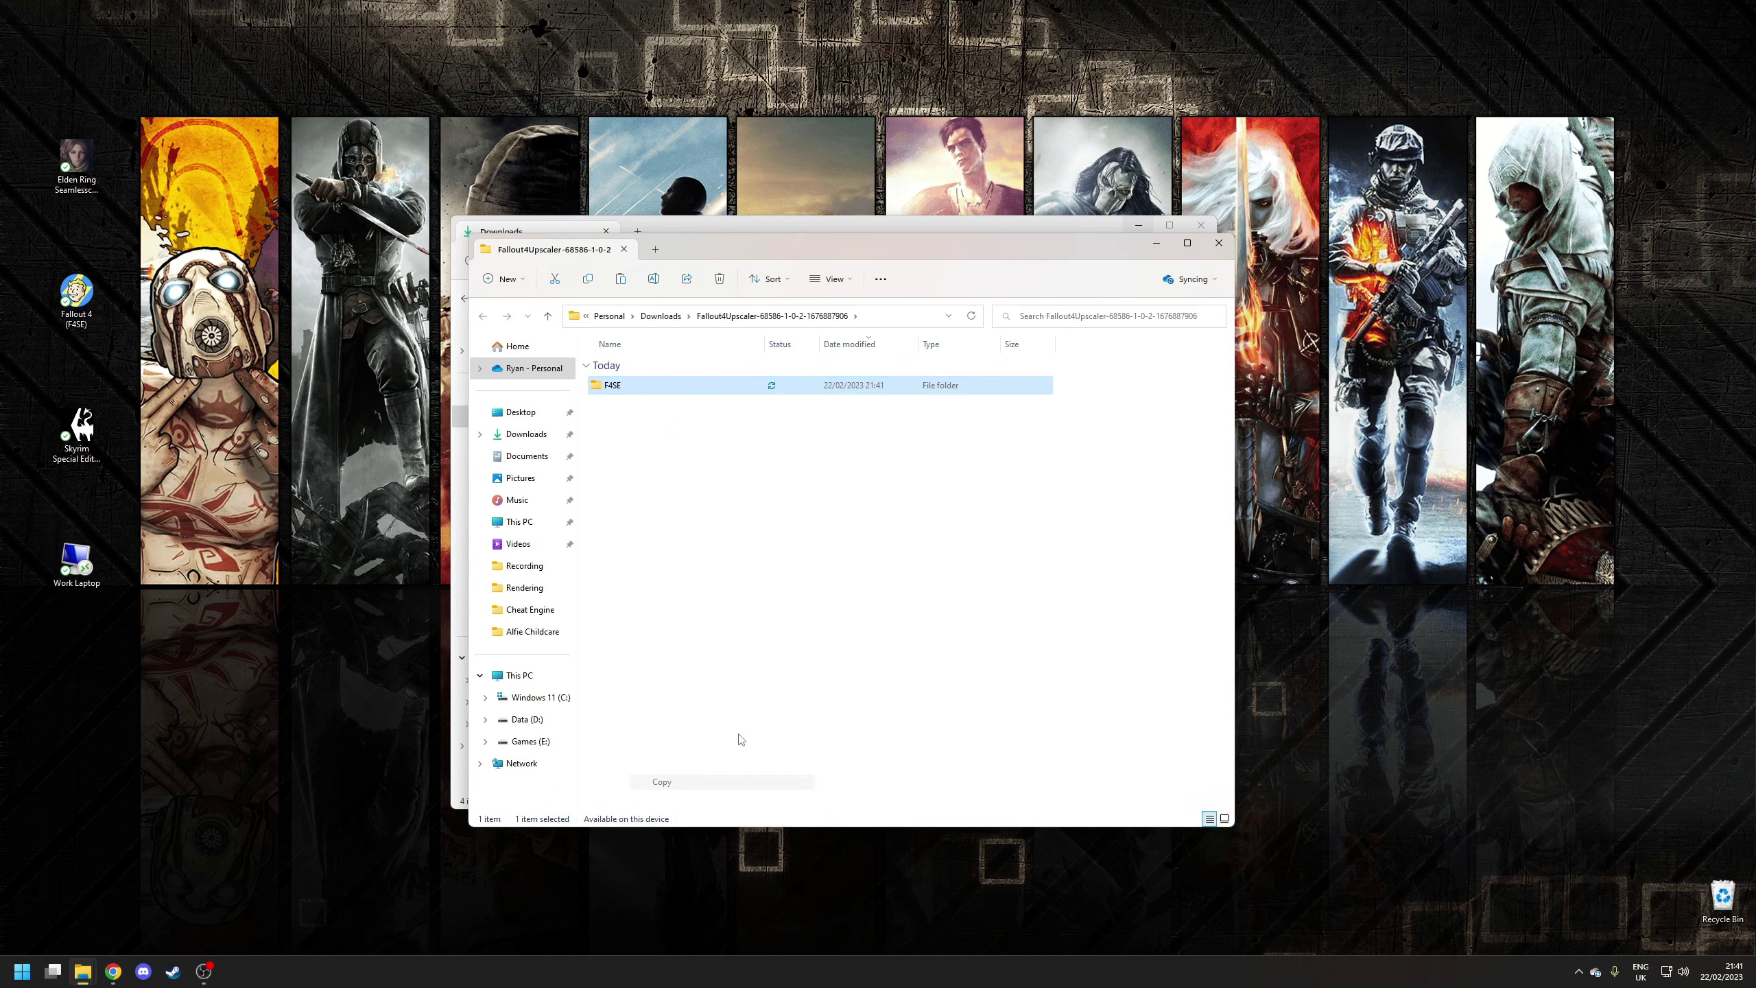
# Step: Merge the F4SE folder into Downloads and delete the Fallout4Upscaler zip and wrapper folder
pyautogui.hotkey('ctrl', 'w')
pyautogui.rightClick(663, 531)
pyautogui.click(699, 623)
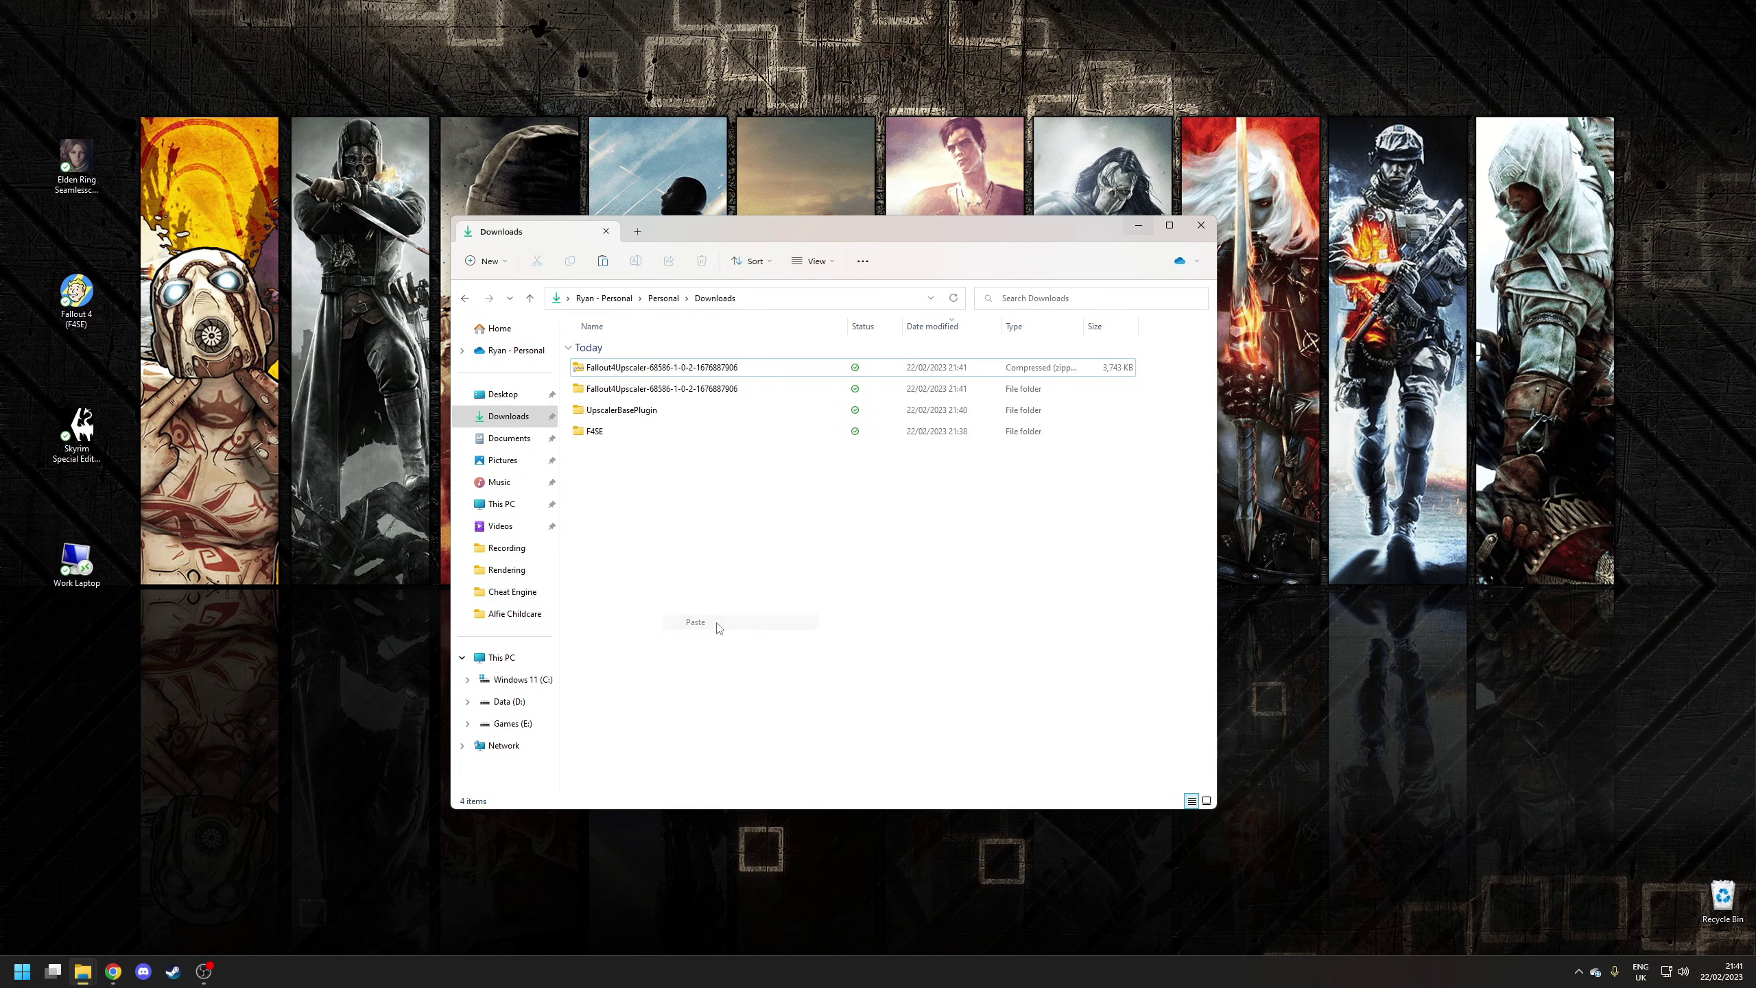
pyautogui.click(669, 367)
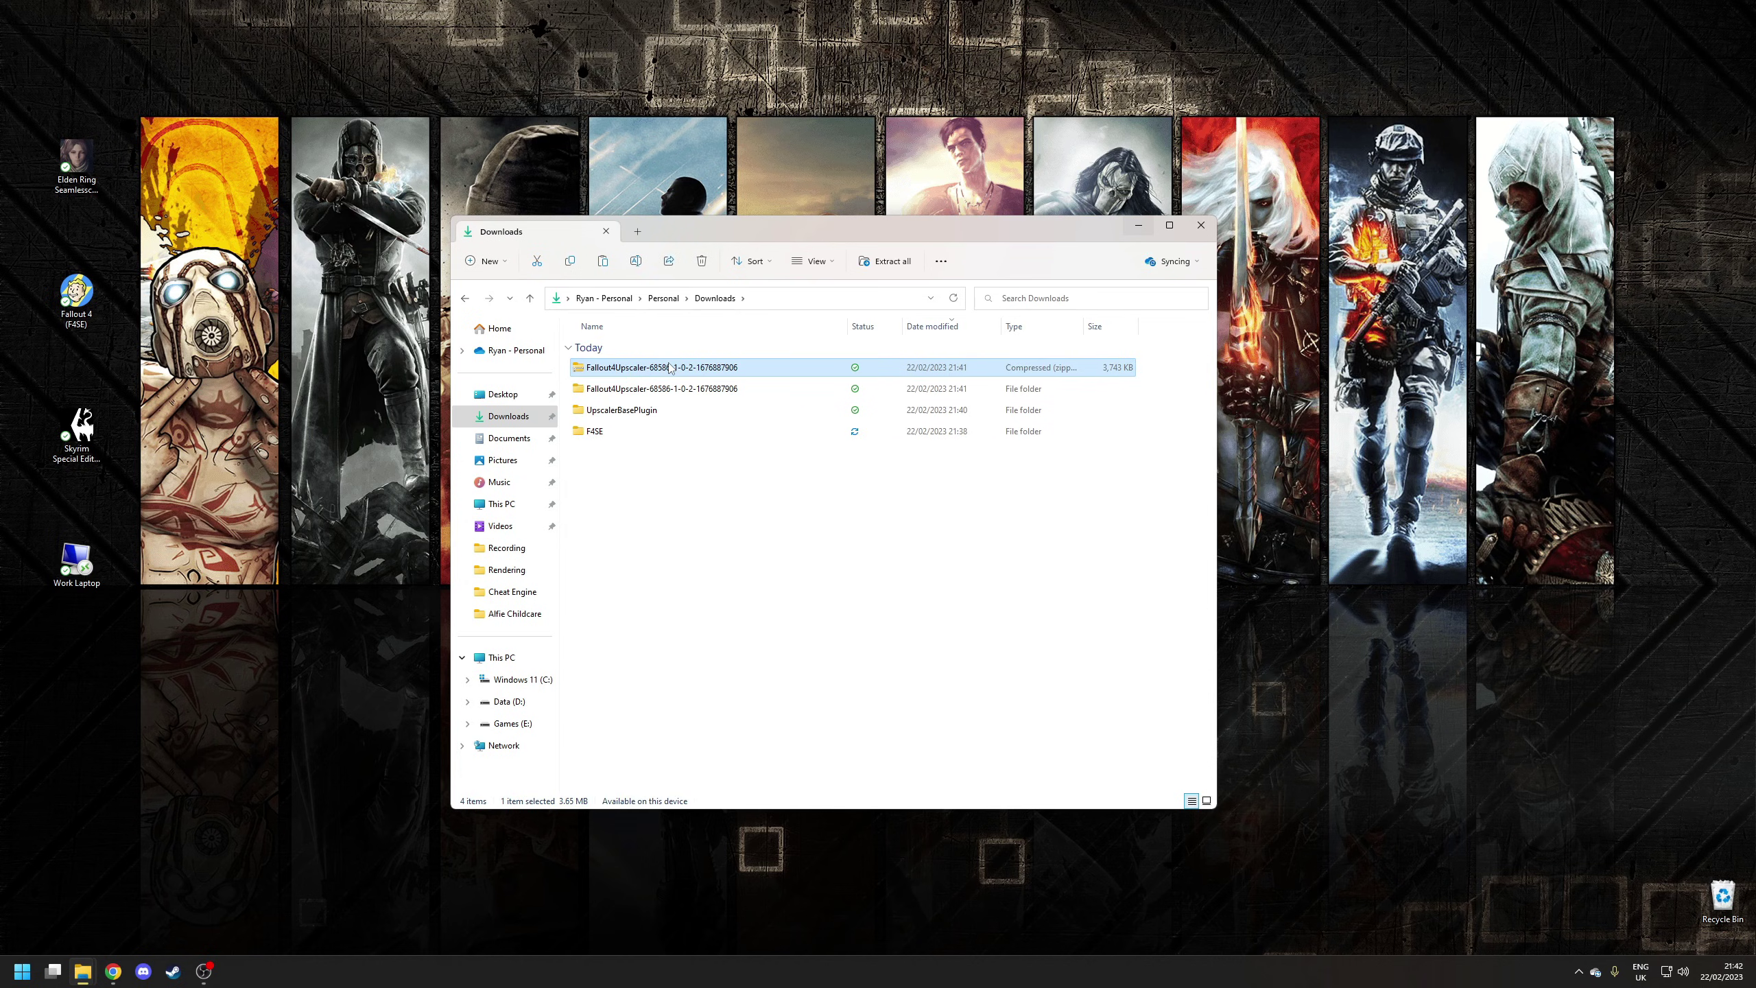
pyautogui.press('Delete')
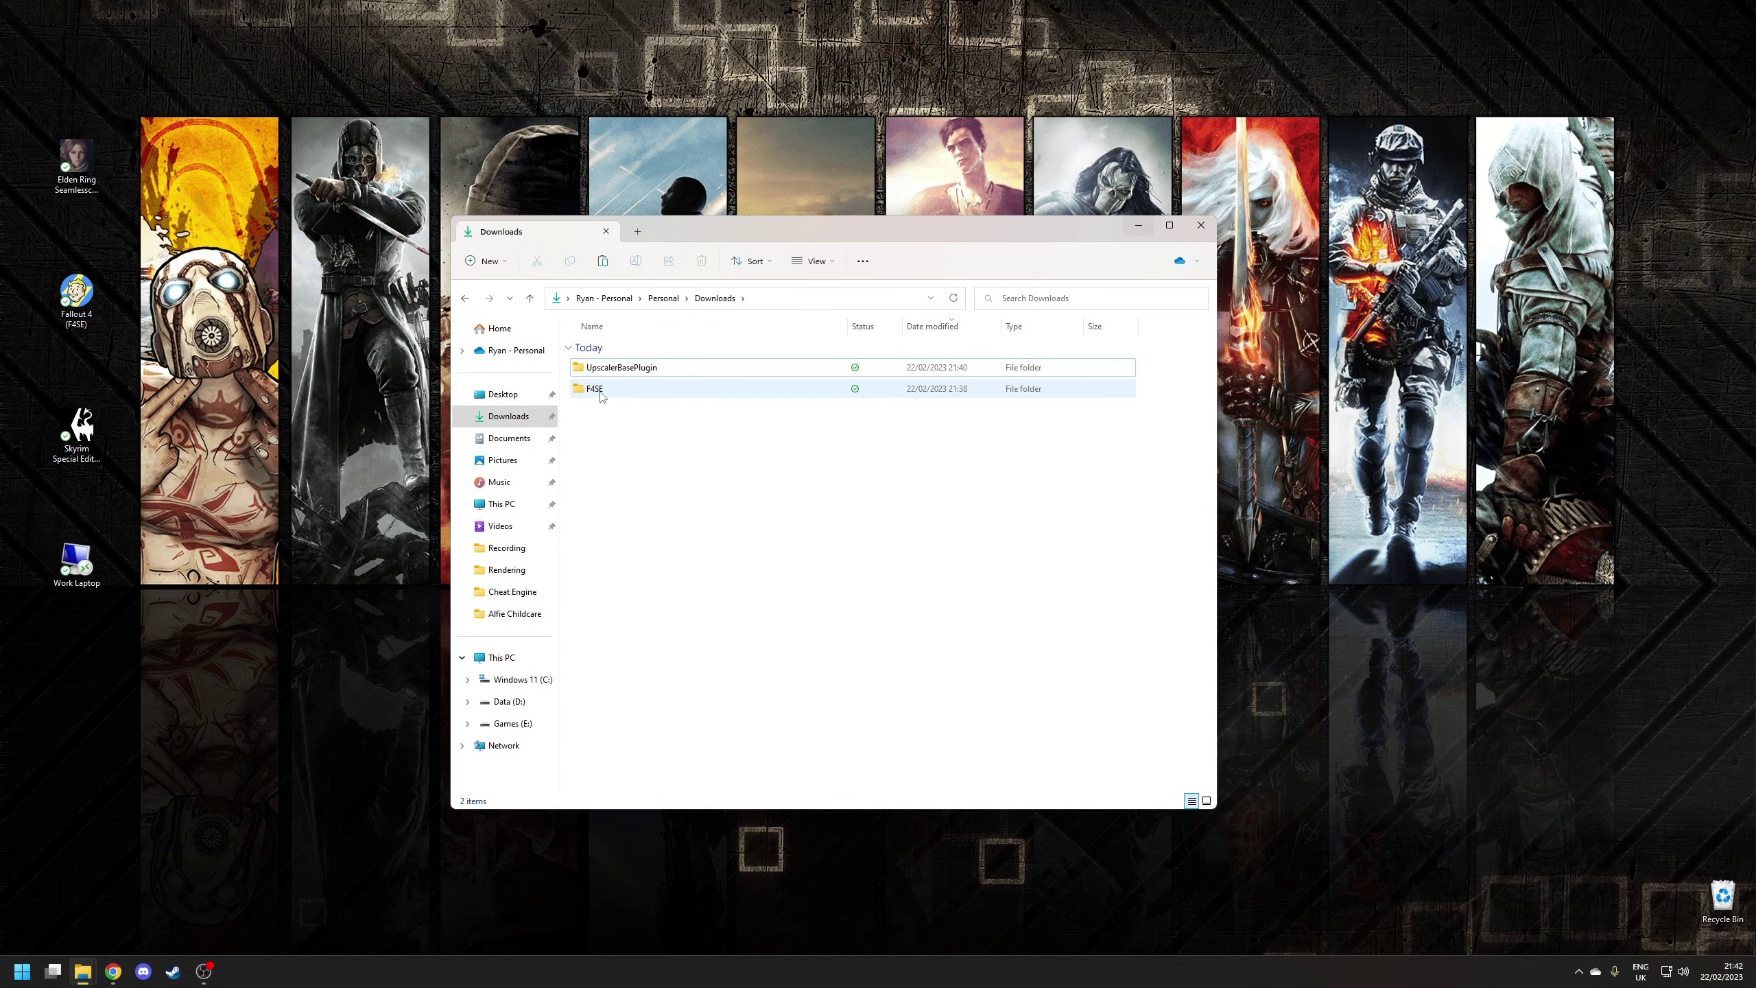
# Step: Copy the UpscalerBasePlugin and F4SE folders from Downloads
pyautogui.moveTo(654, 471); pyautogui.dragTo(630, 359)
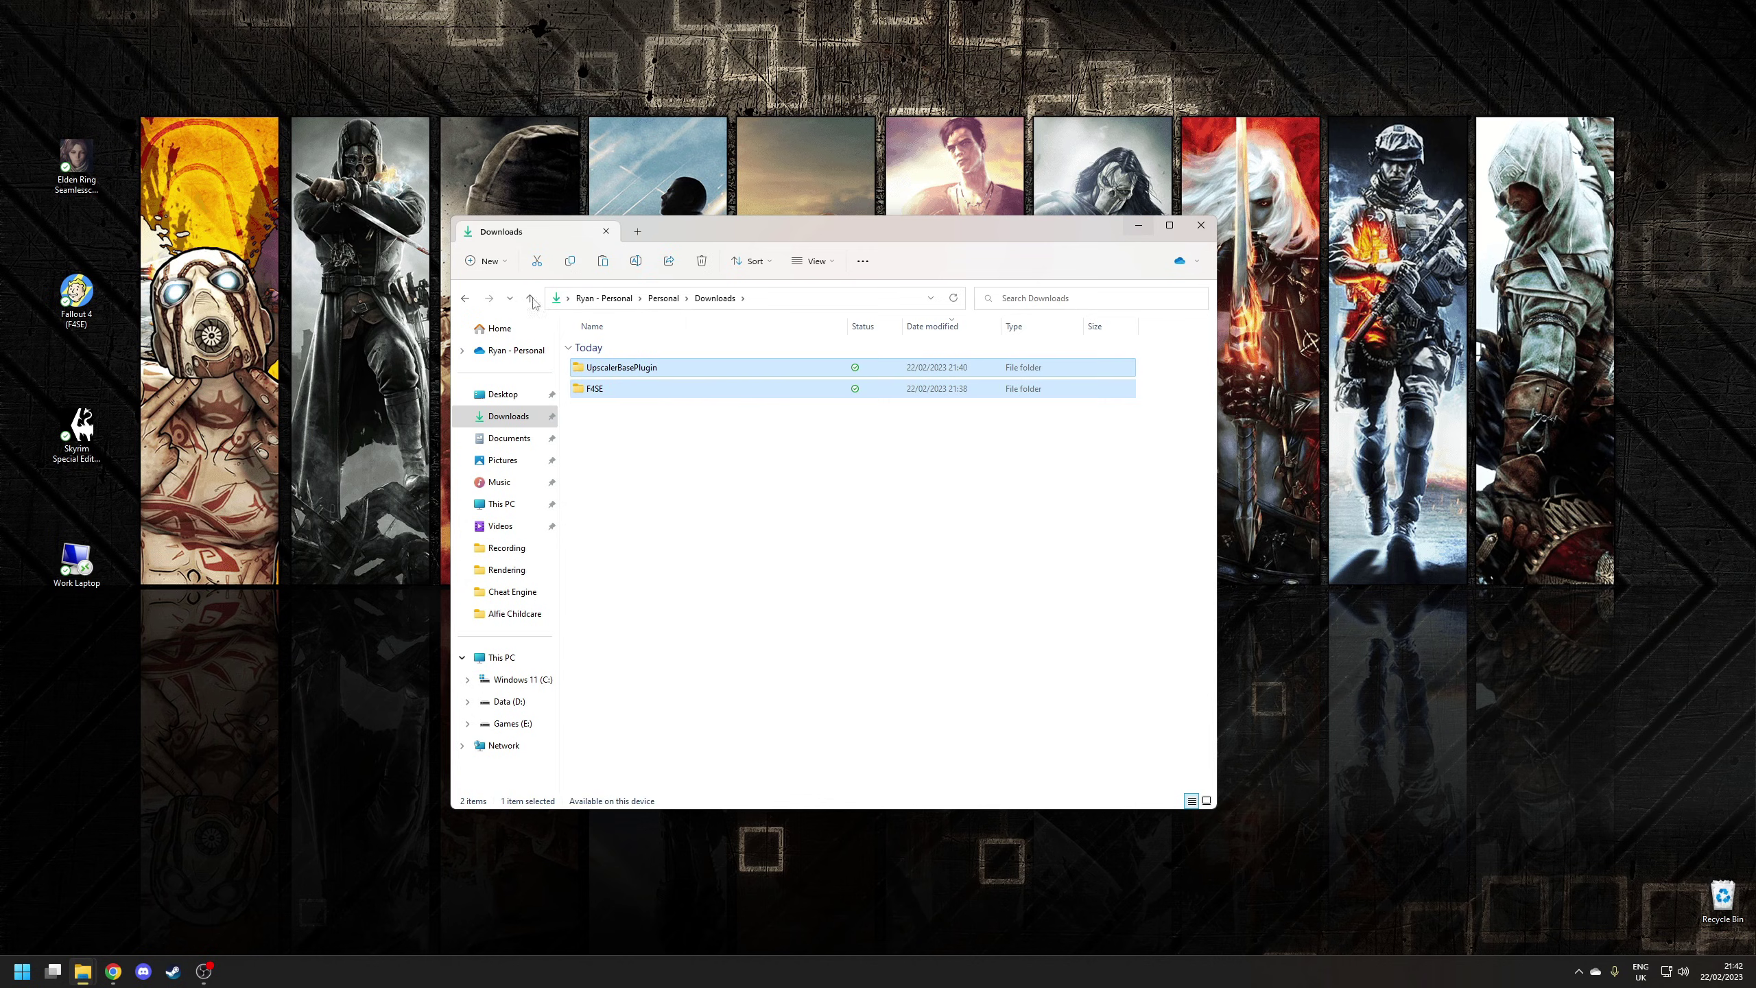
pyautogui.rightClick(630, 364)
pyautogui.click(662, 660)
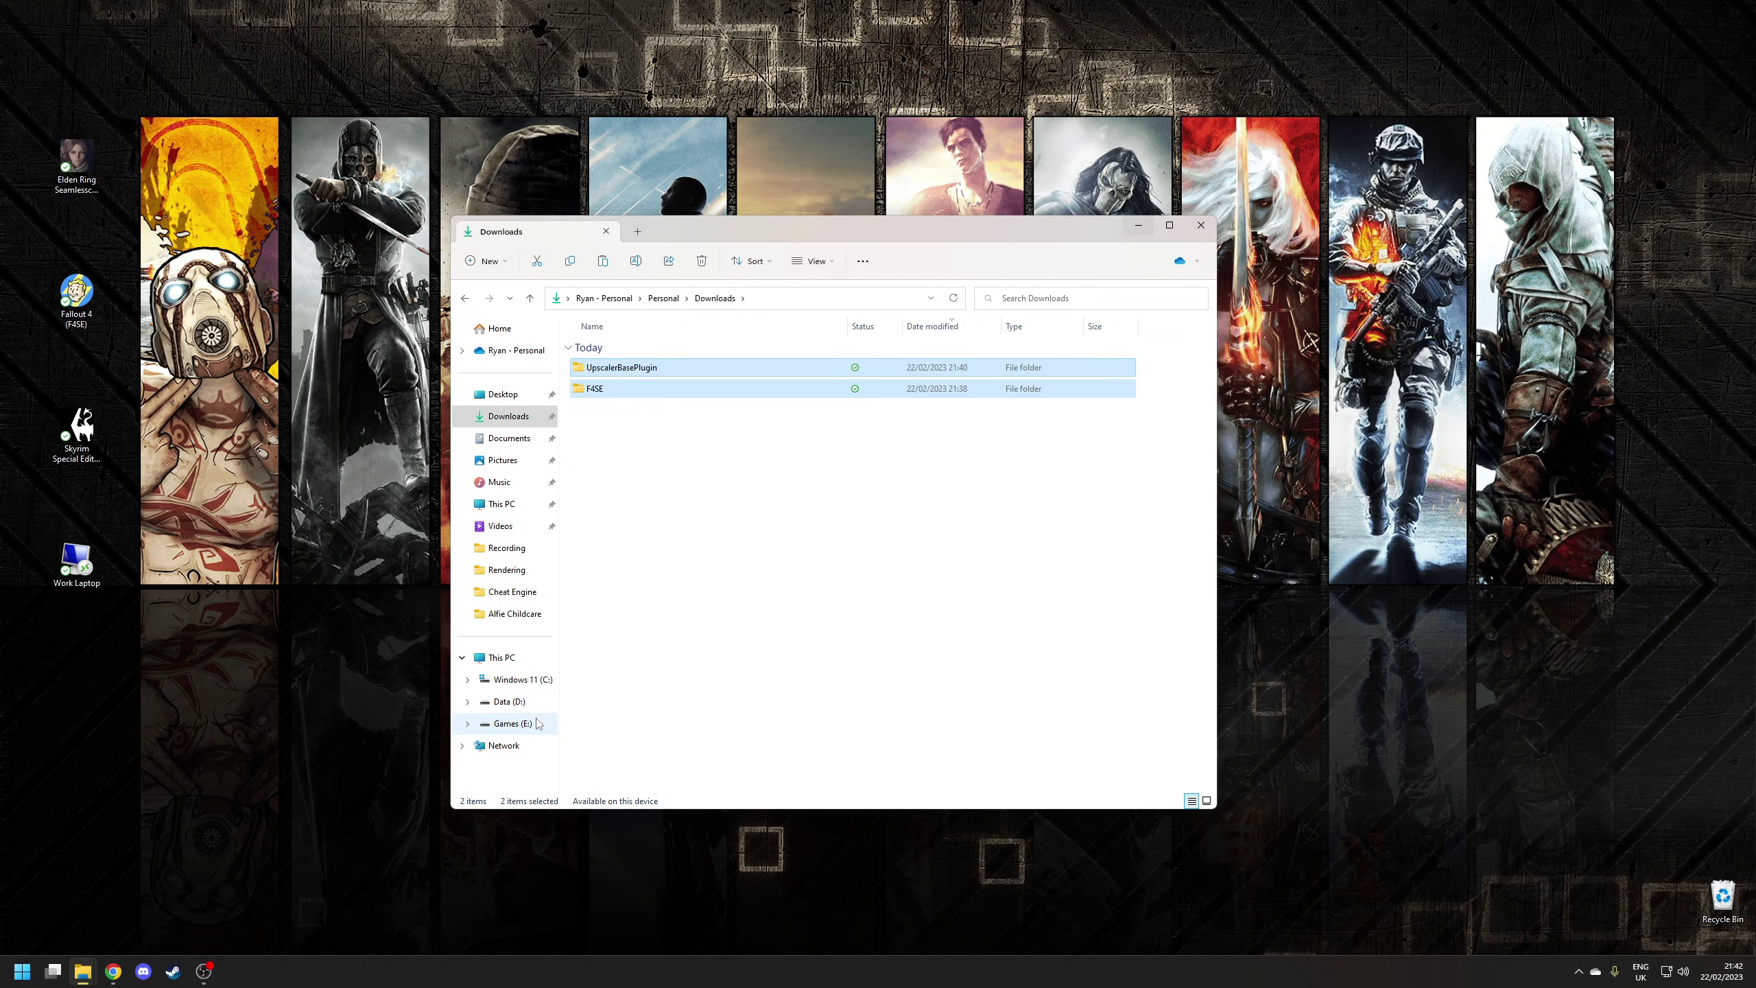
# Step: Browse to C:\Program Files (x86)\Steam\steamapps\common\Fallout 4\Data
pyautogui.click(526, 681)
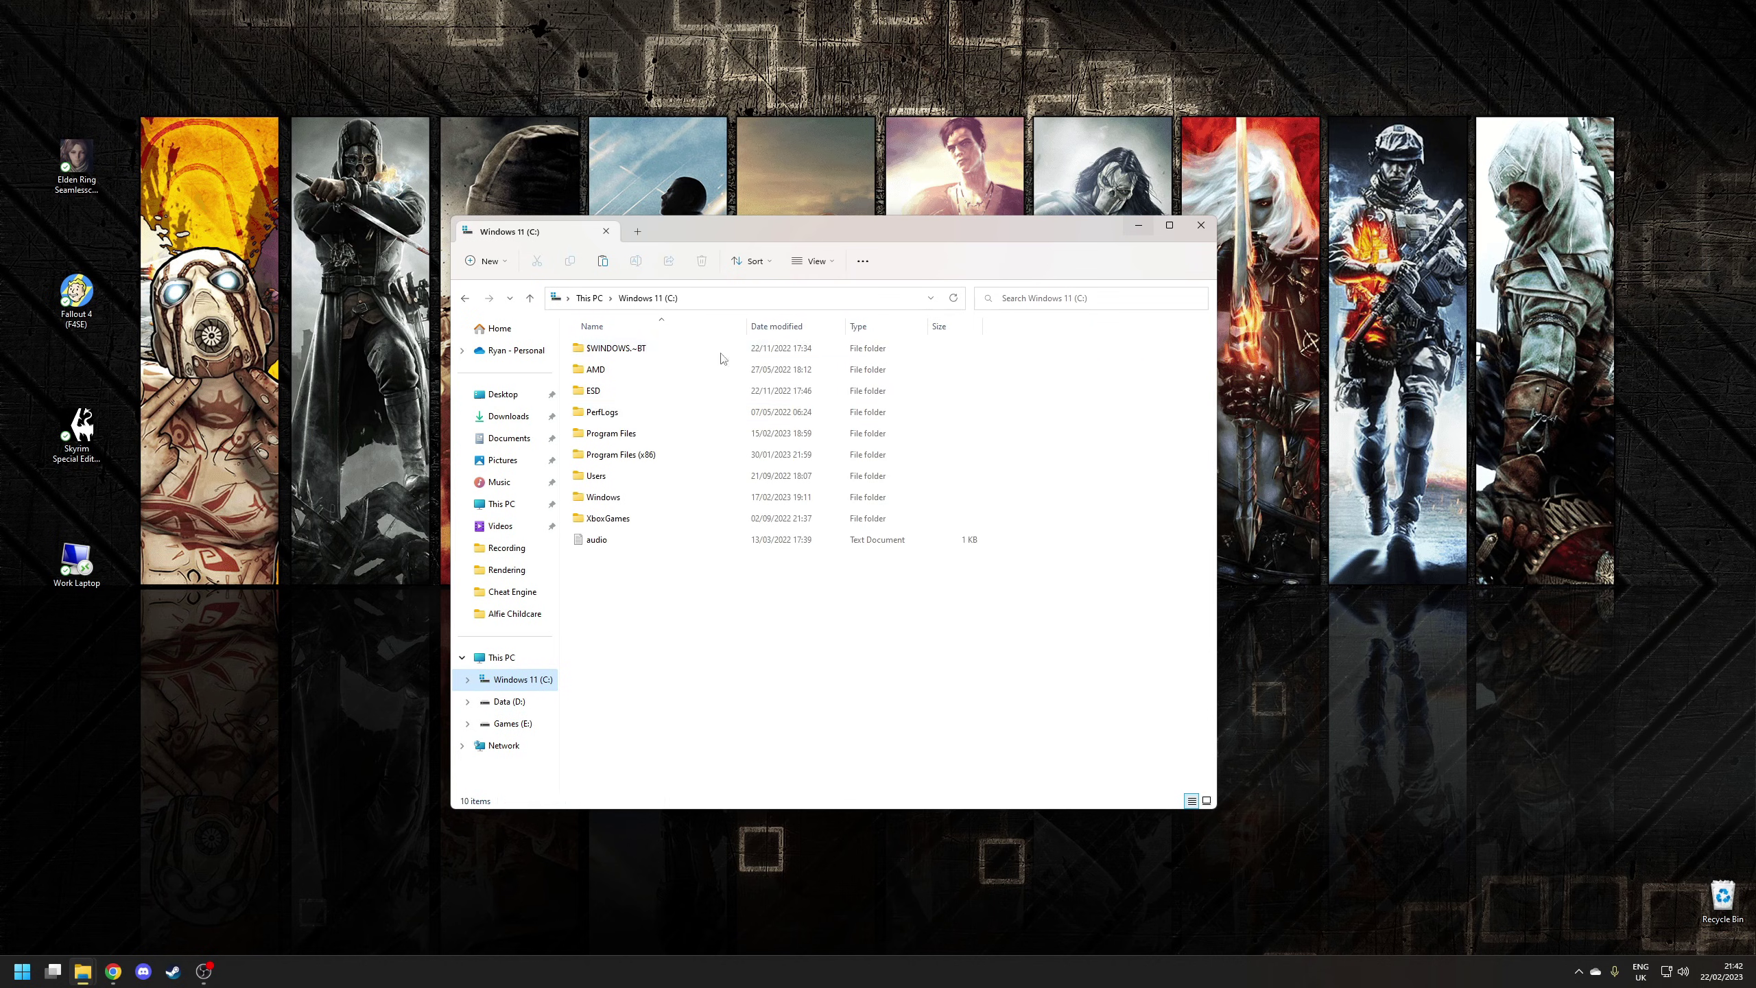
pyautogui.click(641, 460)
pyautogui.doubleClick(641, 459)
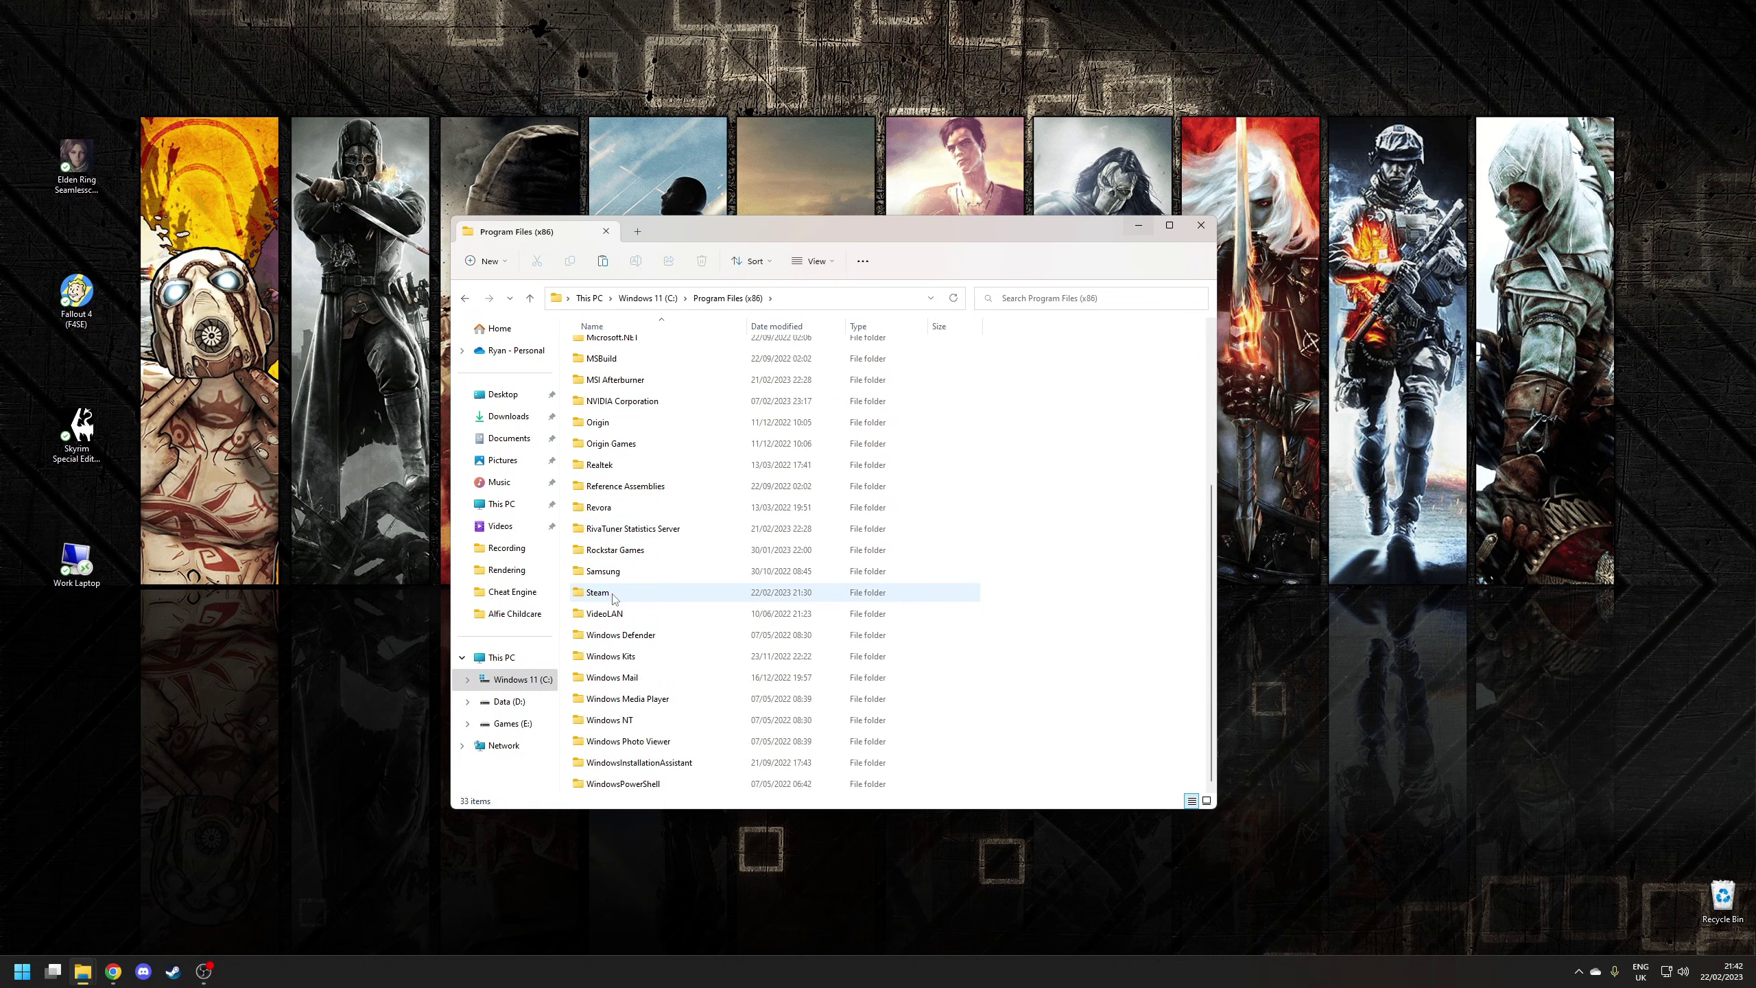
pyautogui.doubleClick(719, 592)
pyautogui.scroll(-2, 723, 423)
pyautogui.doubleClick(625, 574)
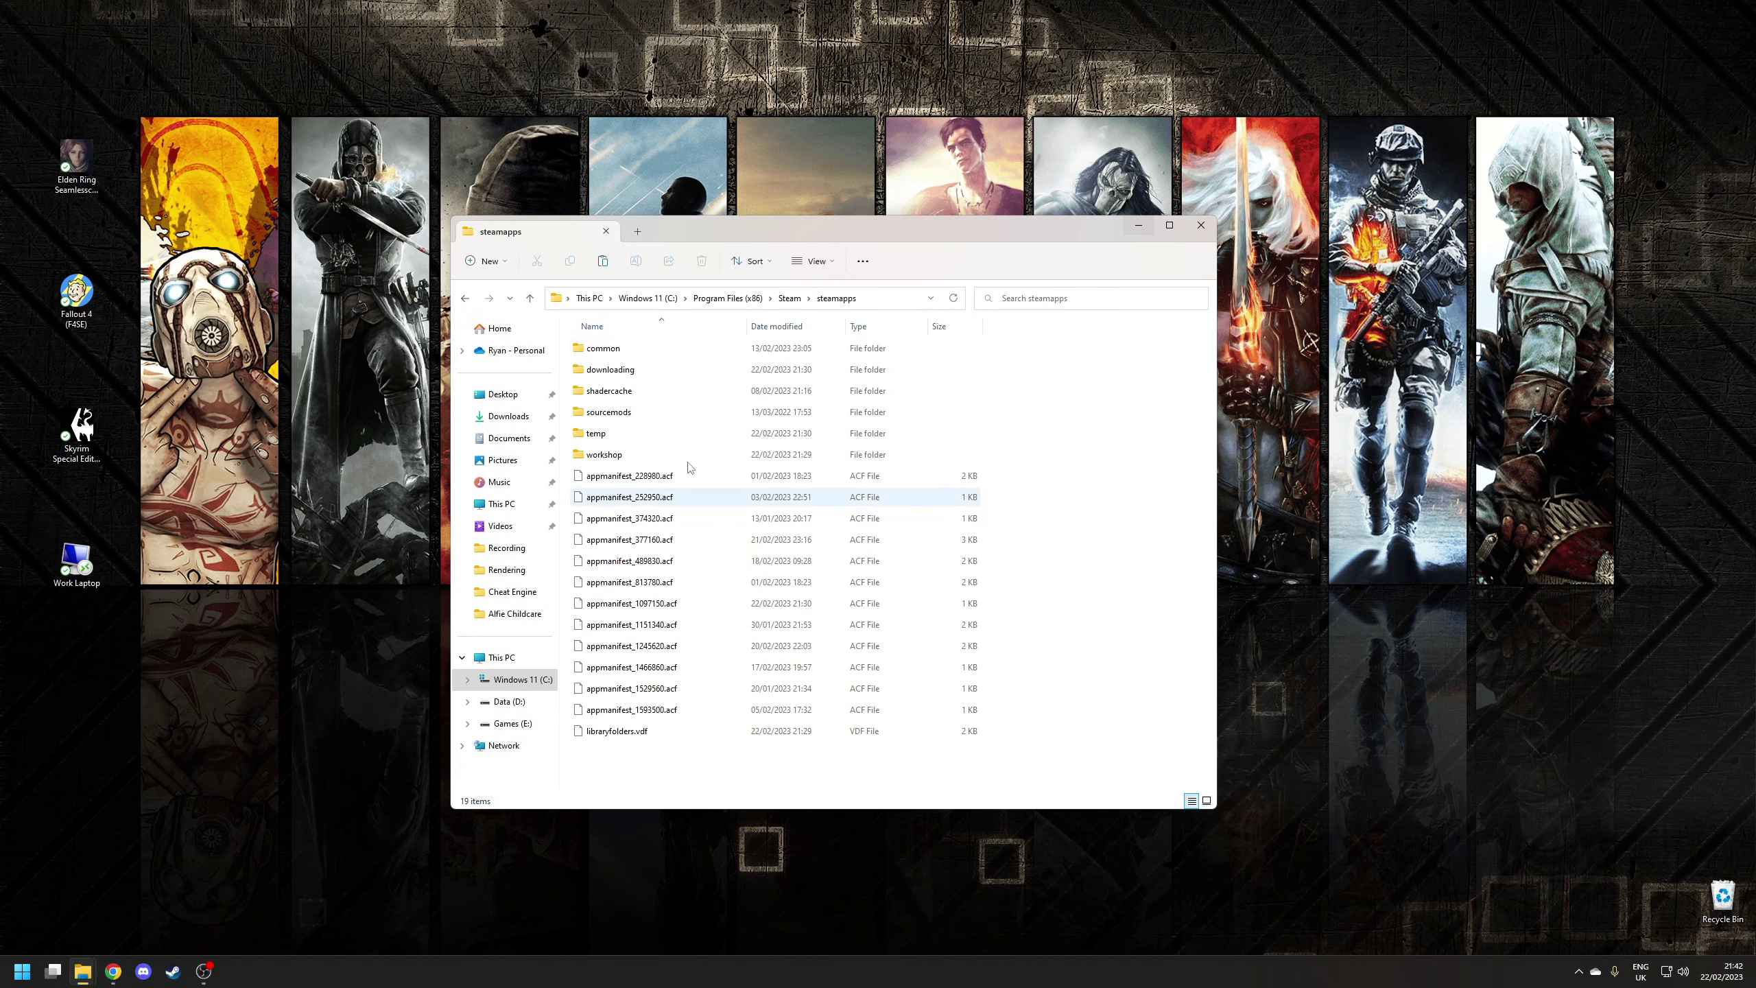
pyautogui.doubleClick(625, 355)
pyautogui.doubleClick(608, 455)
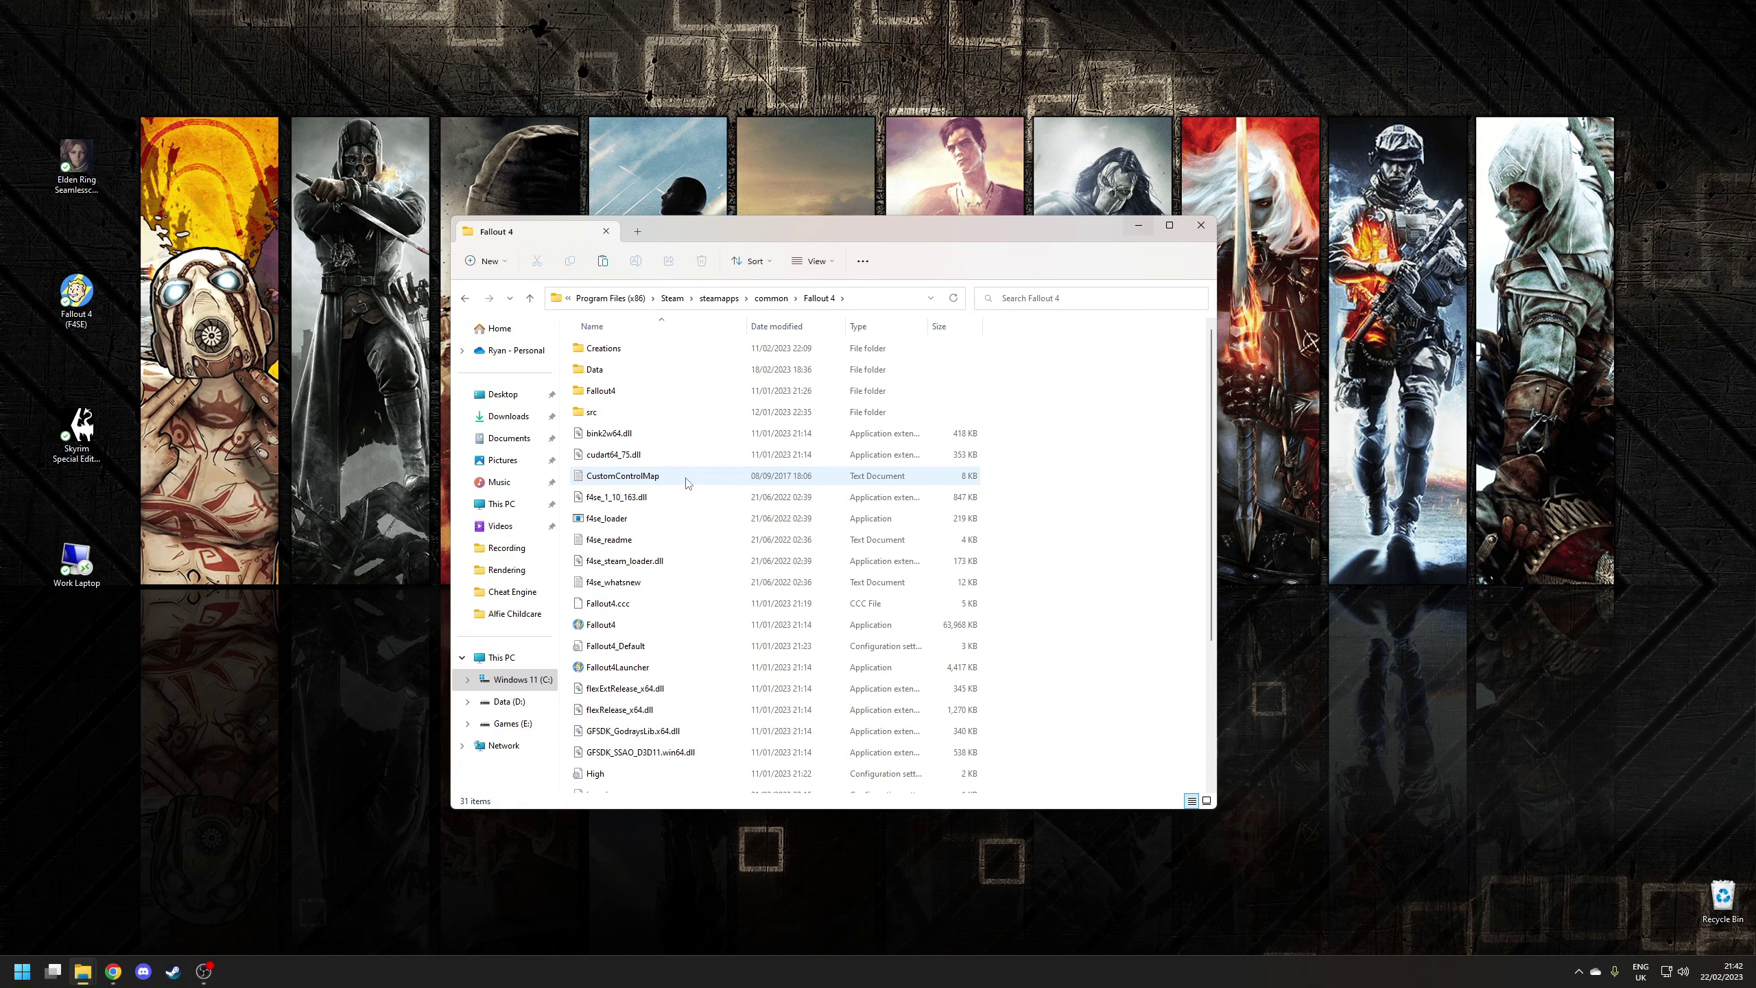
pyautogui.doubleClick(596, 371)
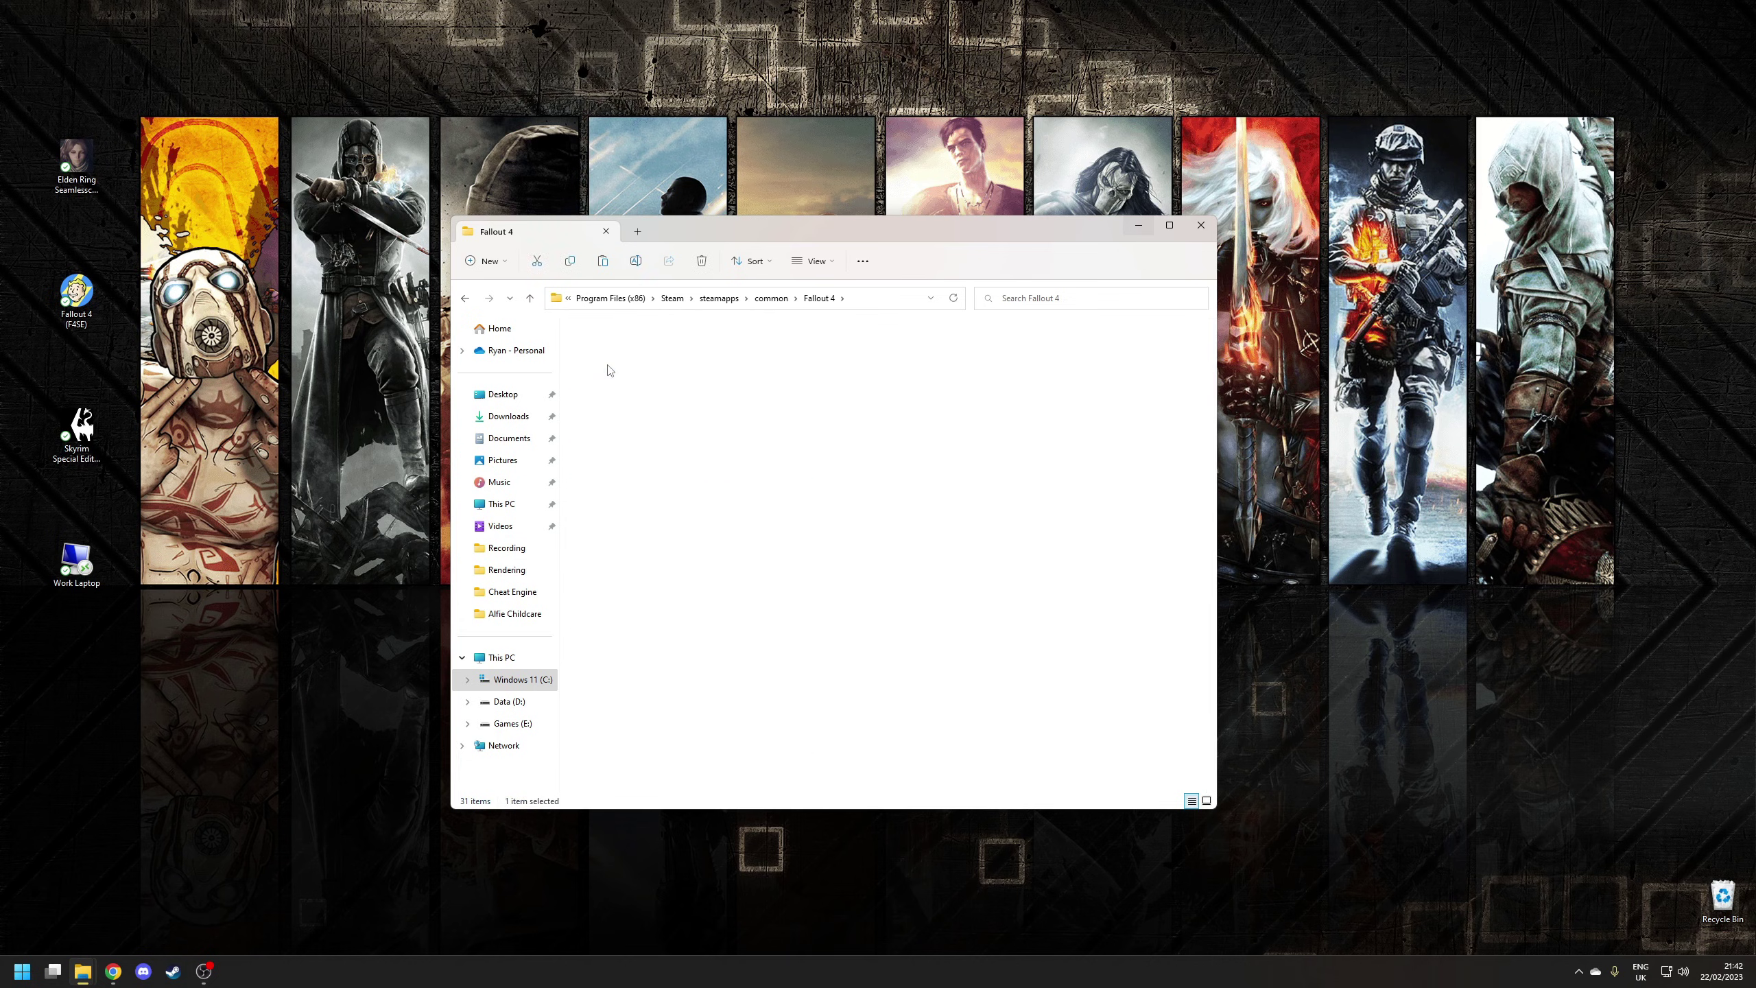
# Step: Paste the mod folders into Data, replacing the existing same-named files
pyautogui.rightClick(1067, 376)
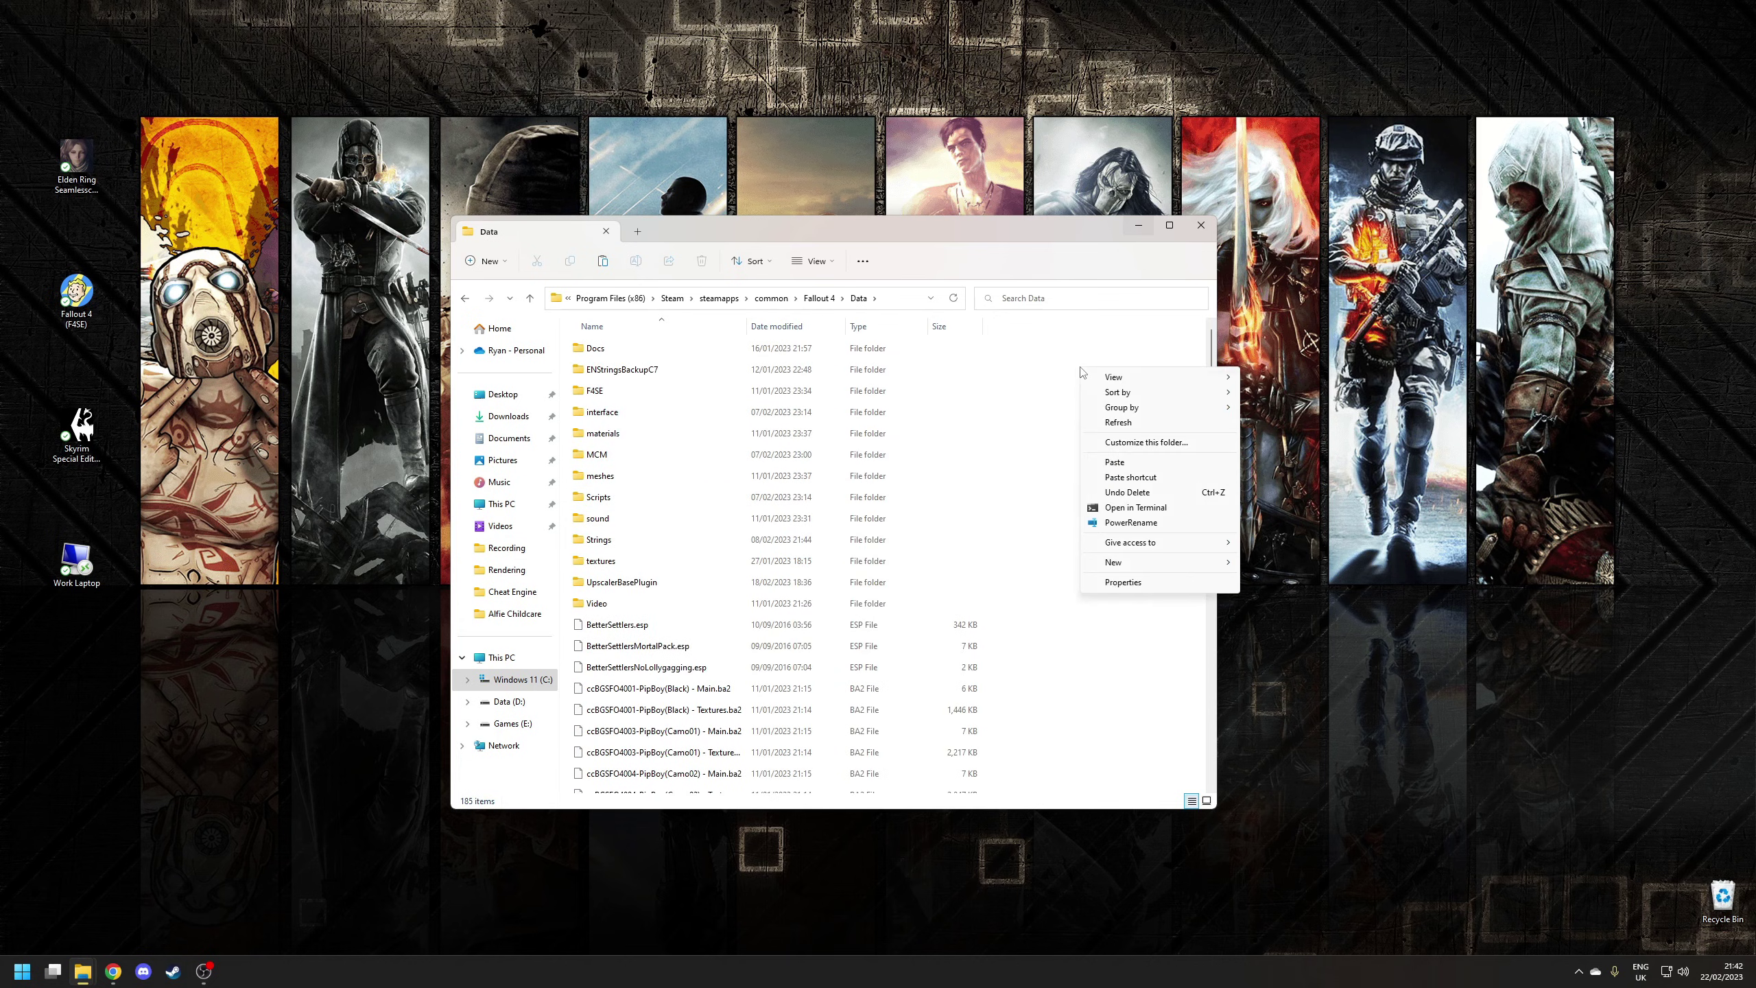
pyautogui.click(1113, 463)
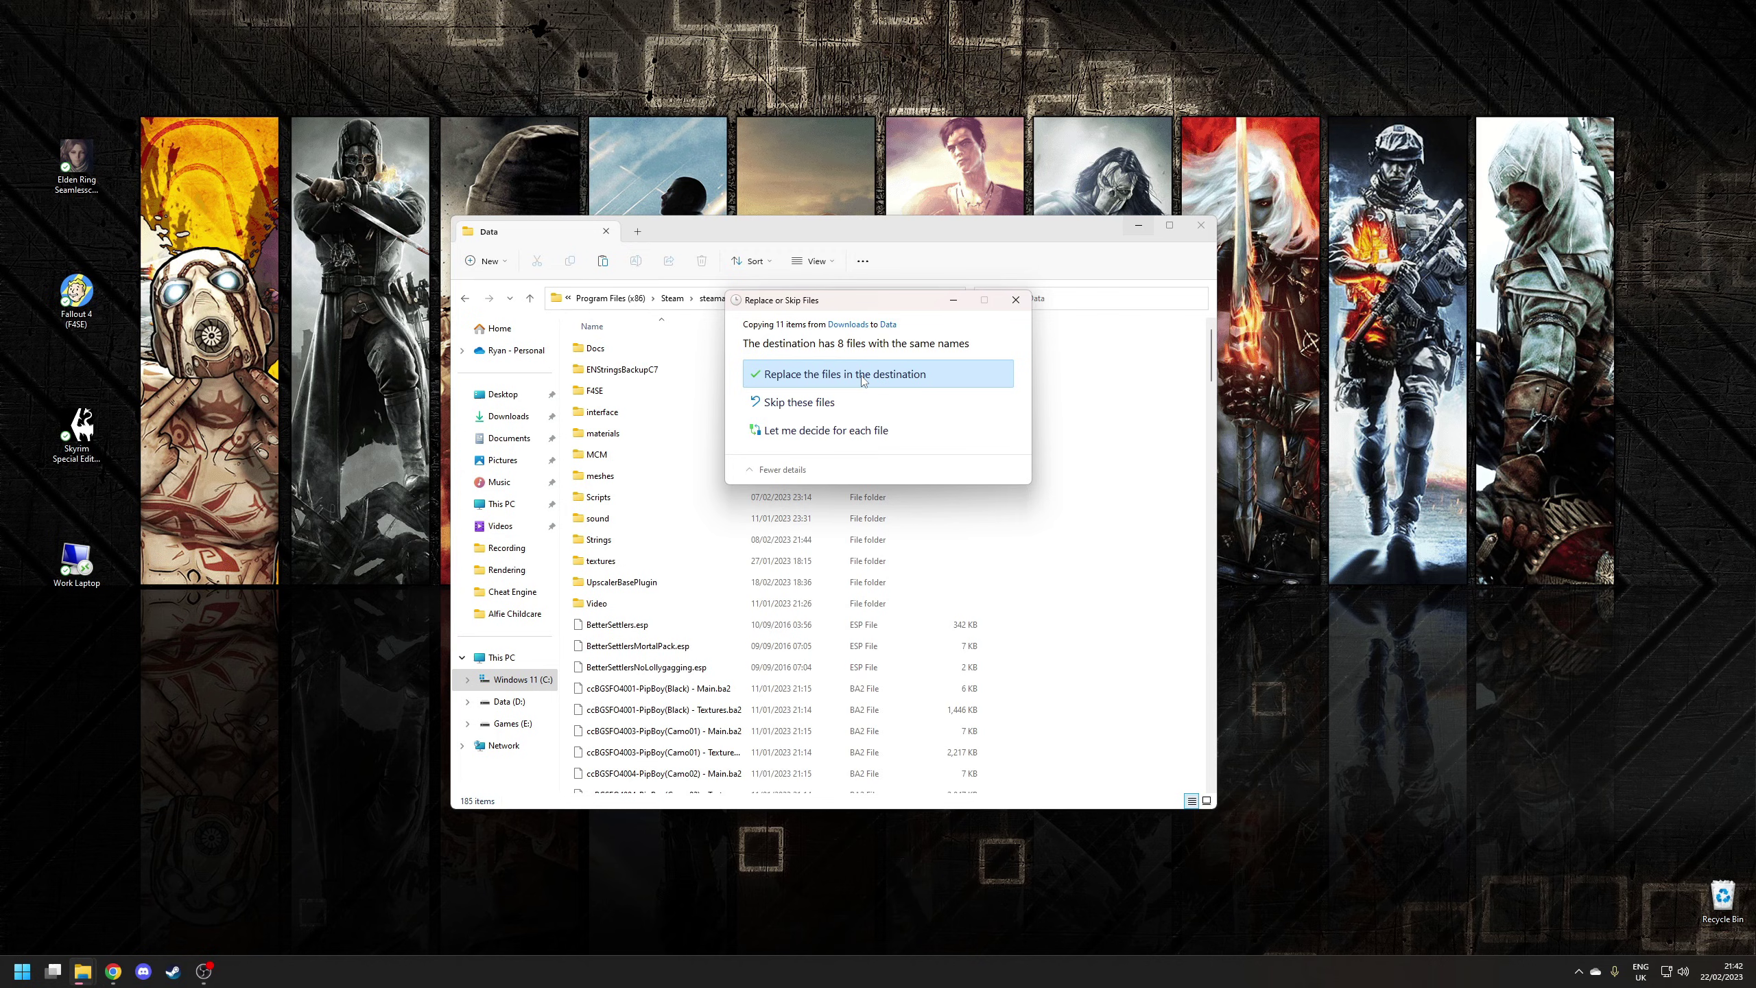
pyautogui.click(862, 375)
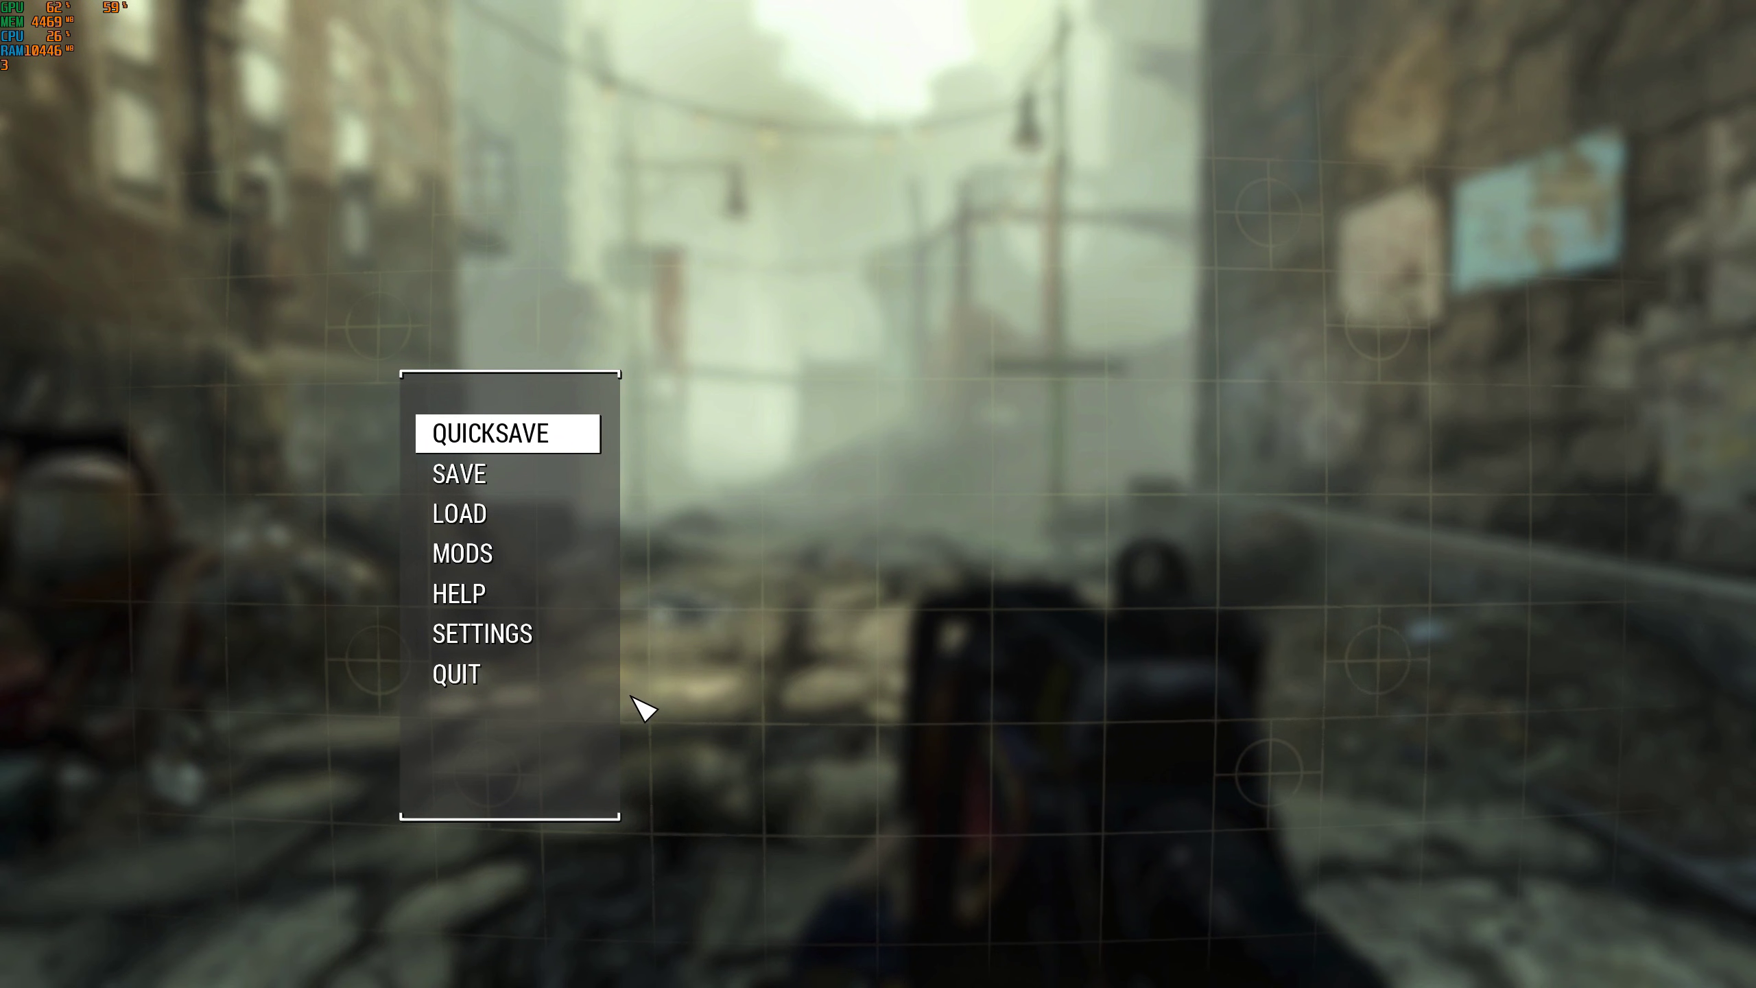
# Step: Resume gameplay and bring up the Upscaler Settings overlay with Shift+Enter
pyautogui.press('Escape')
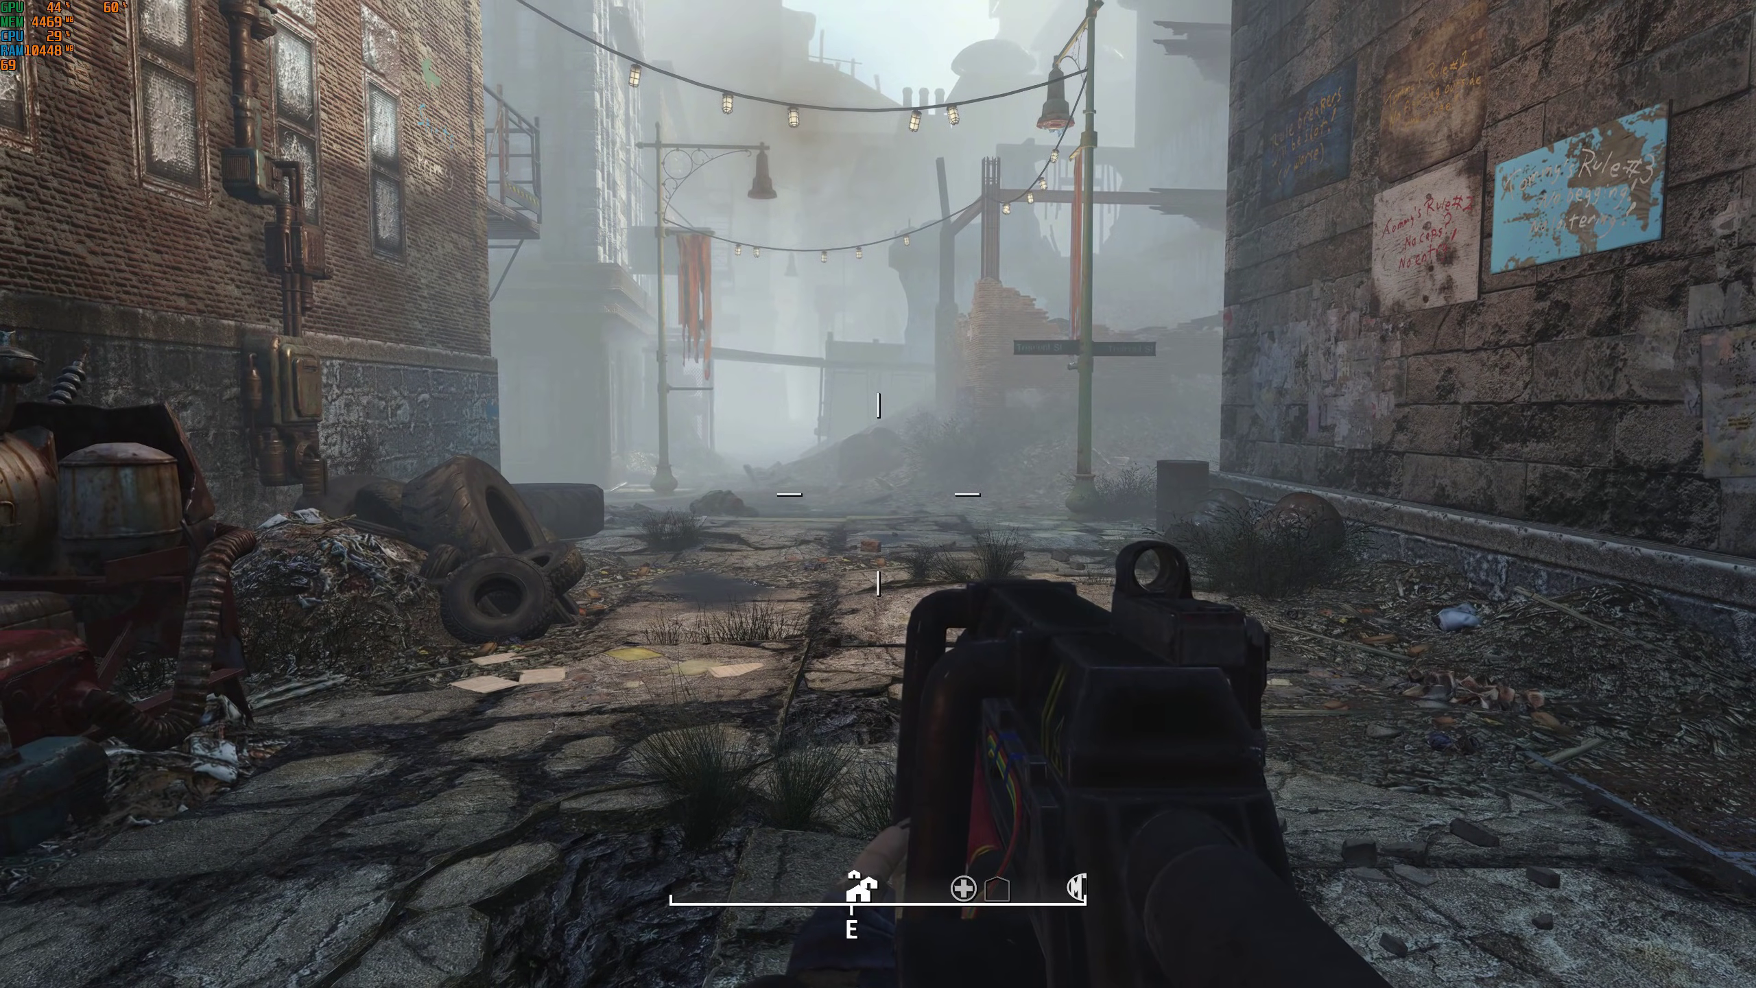
pyautogui.hotkey('shift', 'Return')
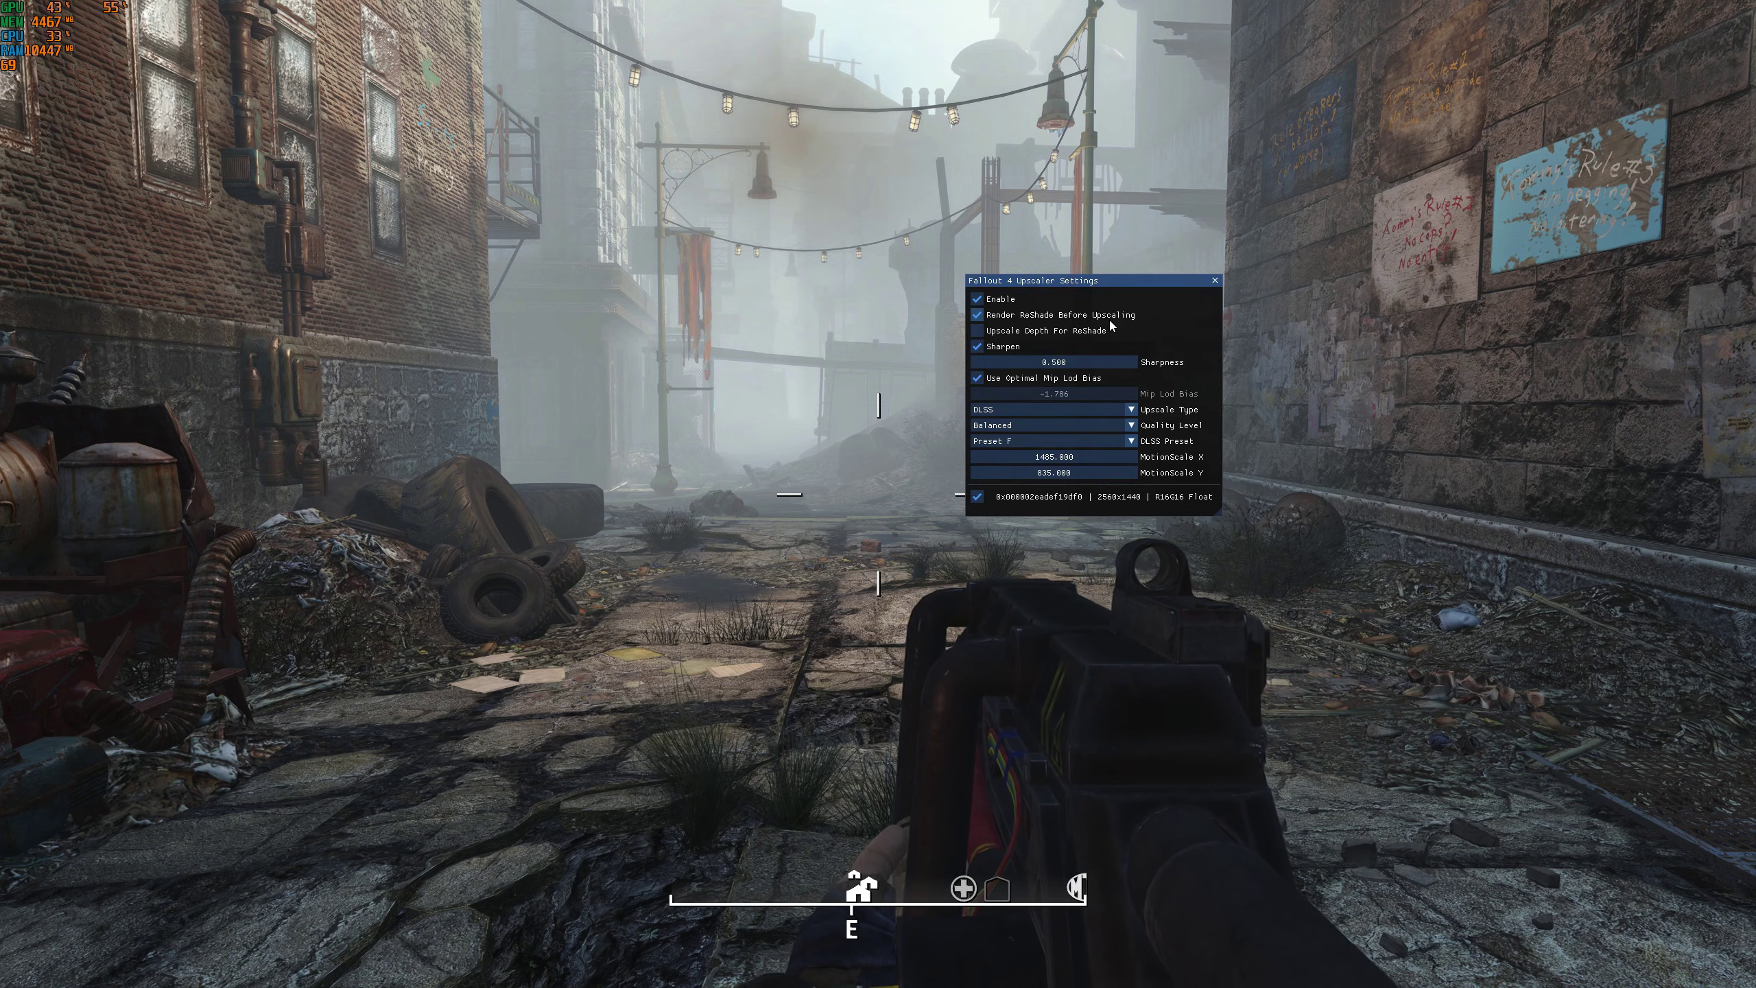
pyautogui.hotkey('shift', 'Return')
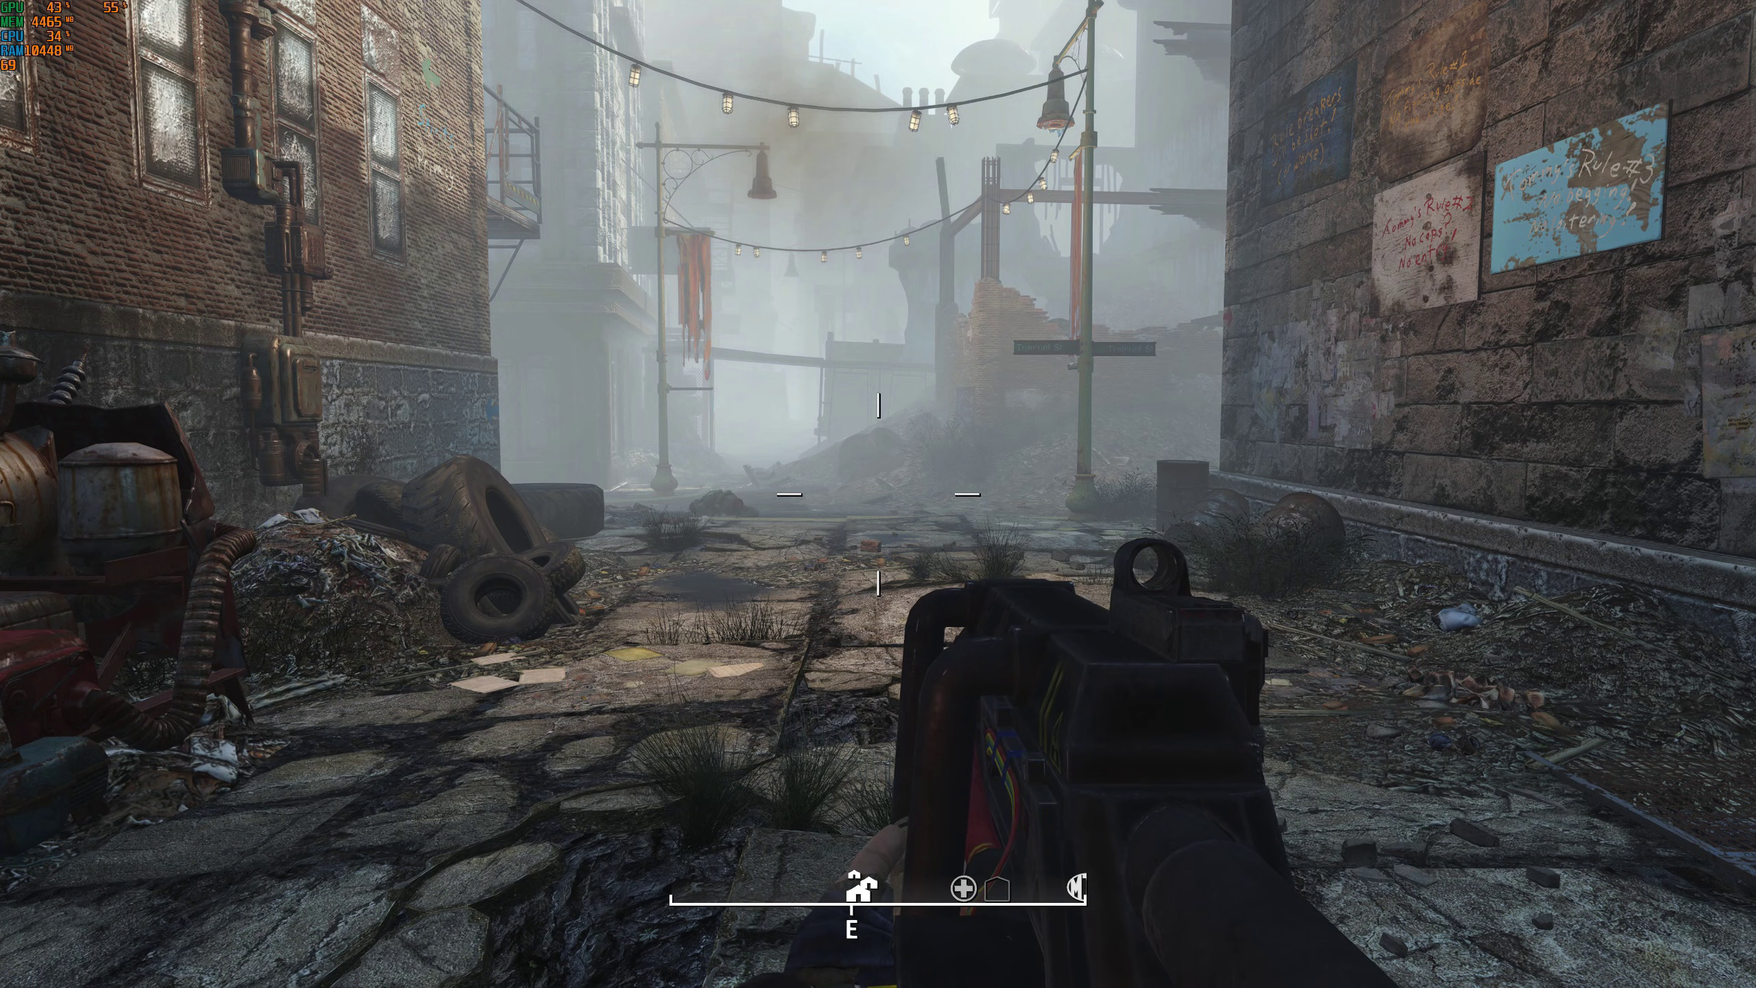
pyautogui.hotkey('shift', 'Return')
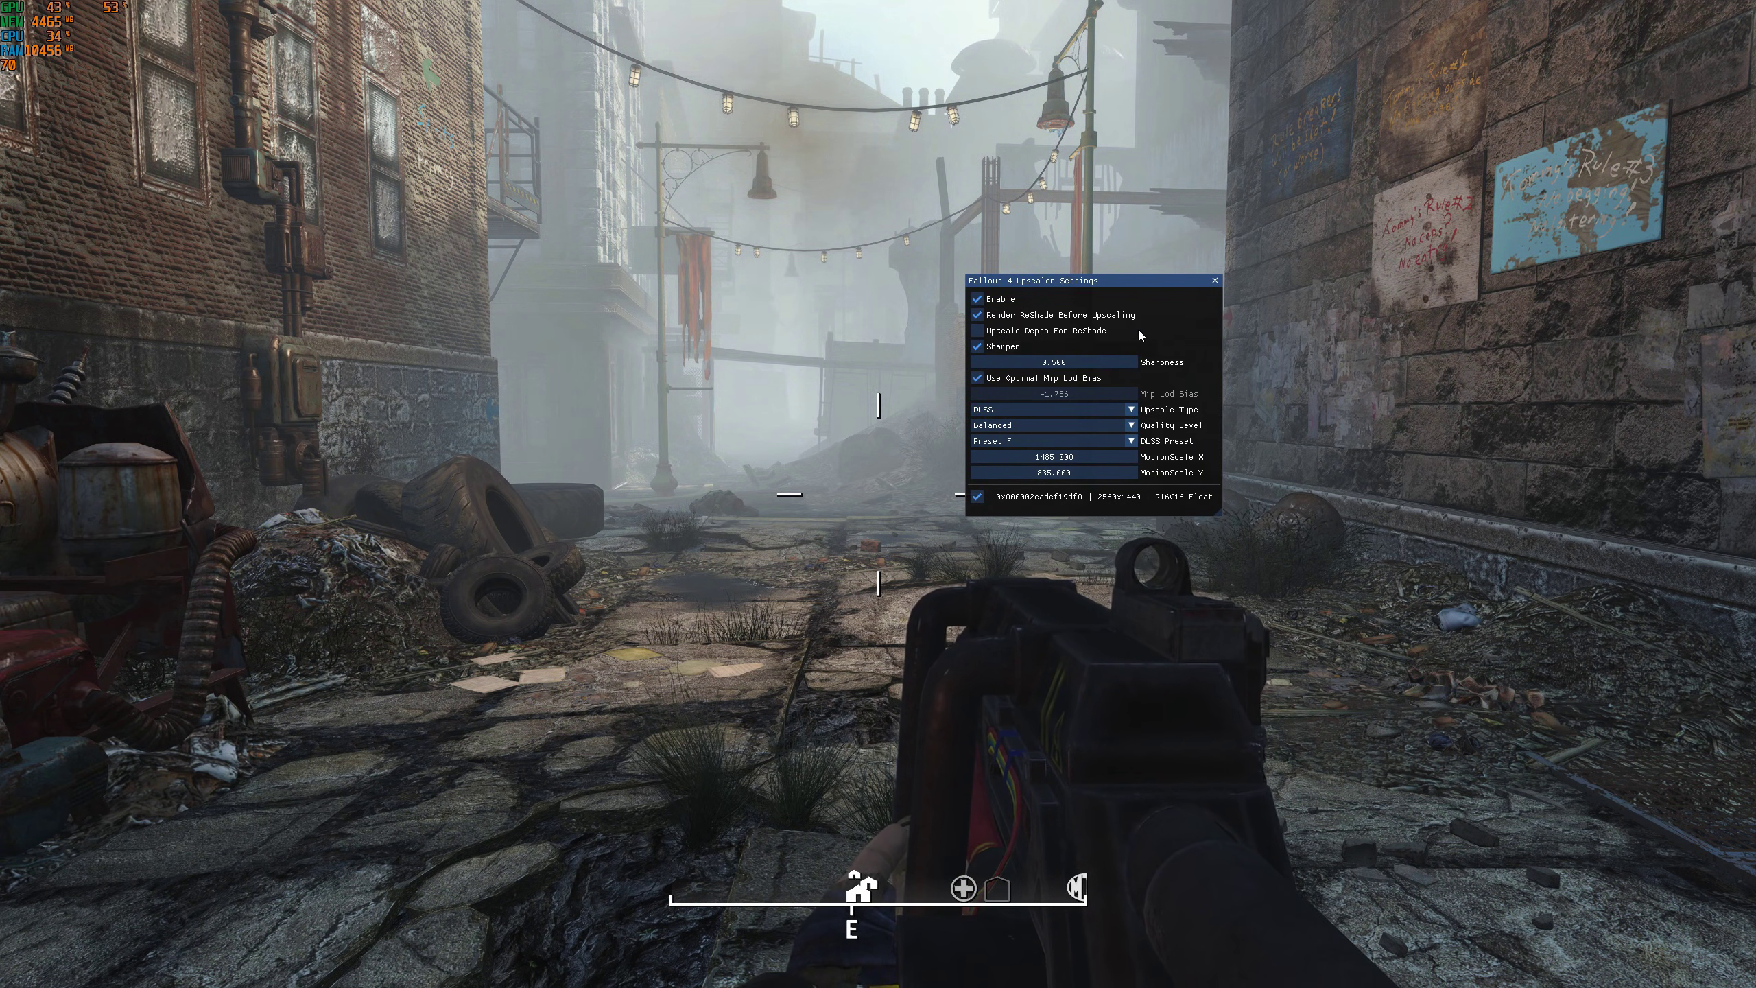
# Step: Toggle the Enable and Sharpen options off and back on, leaving both enabled
pyautogui.click(977, 300)
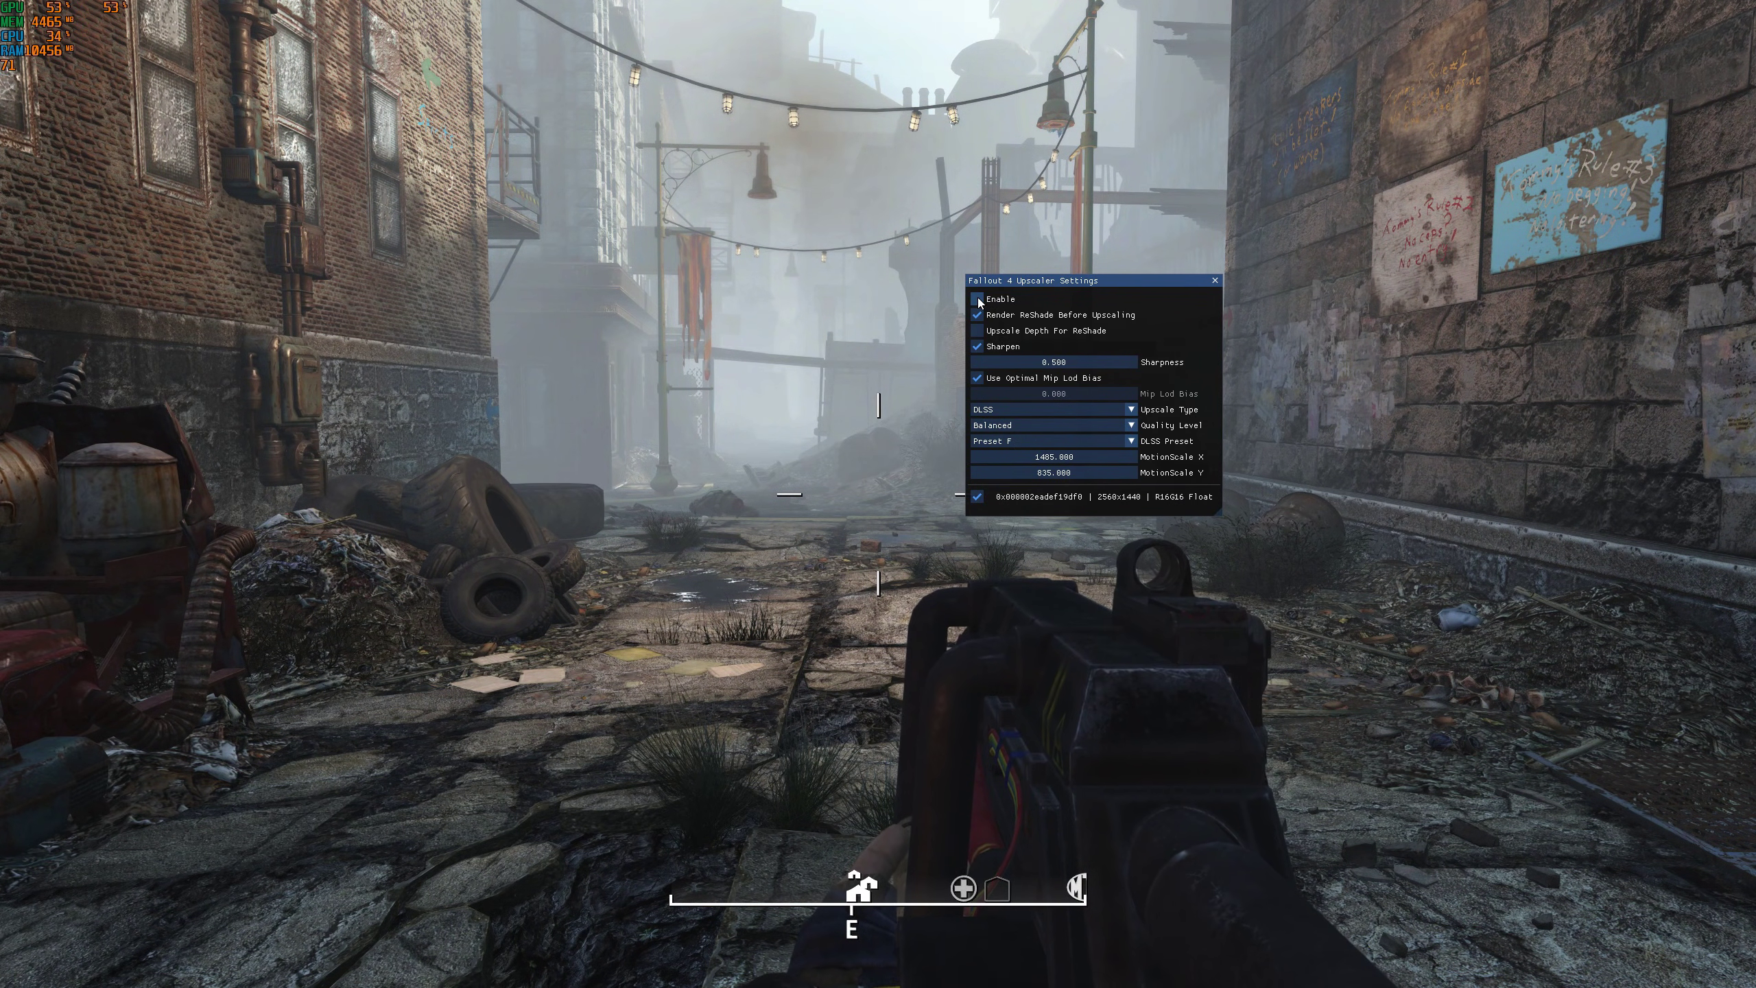
pyautogui.click(977, 300)
pyautogui.click(977, 347)
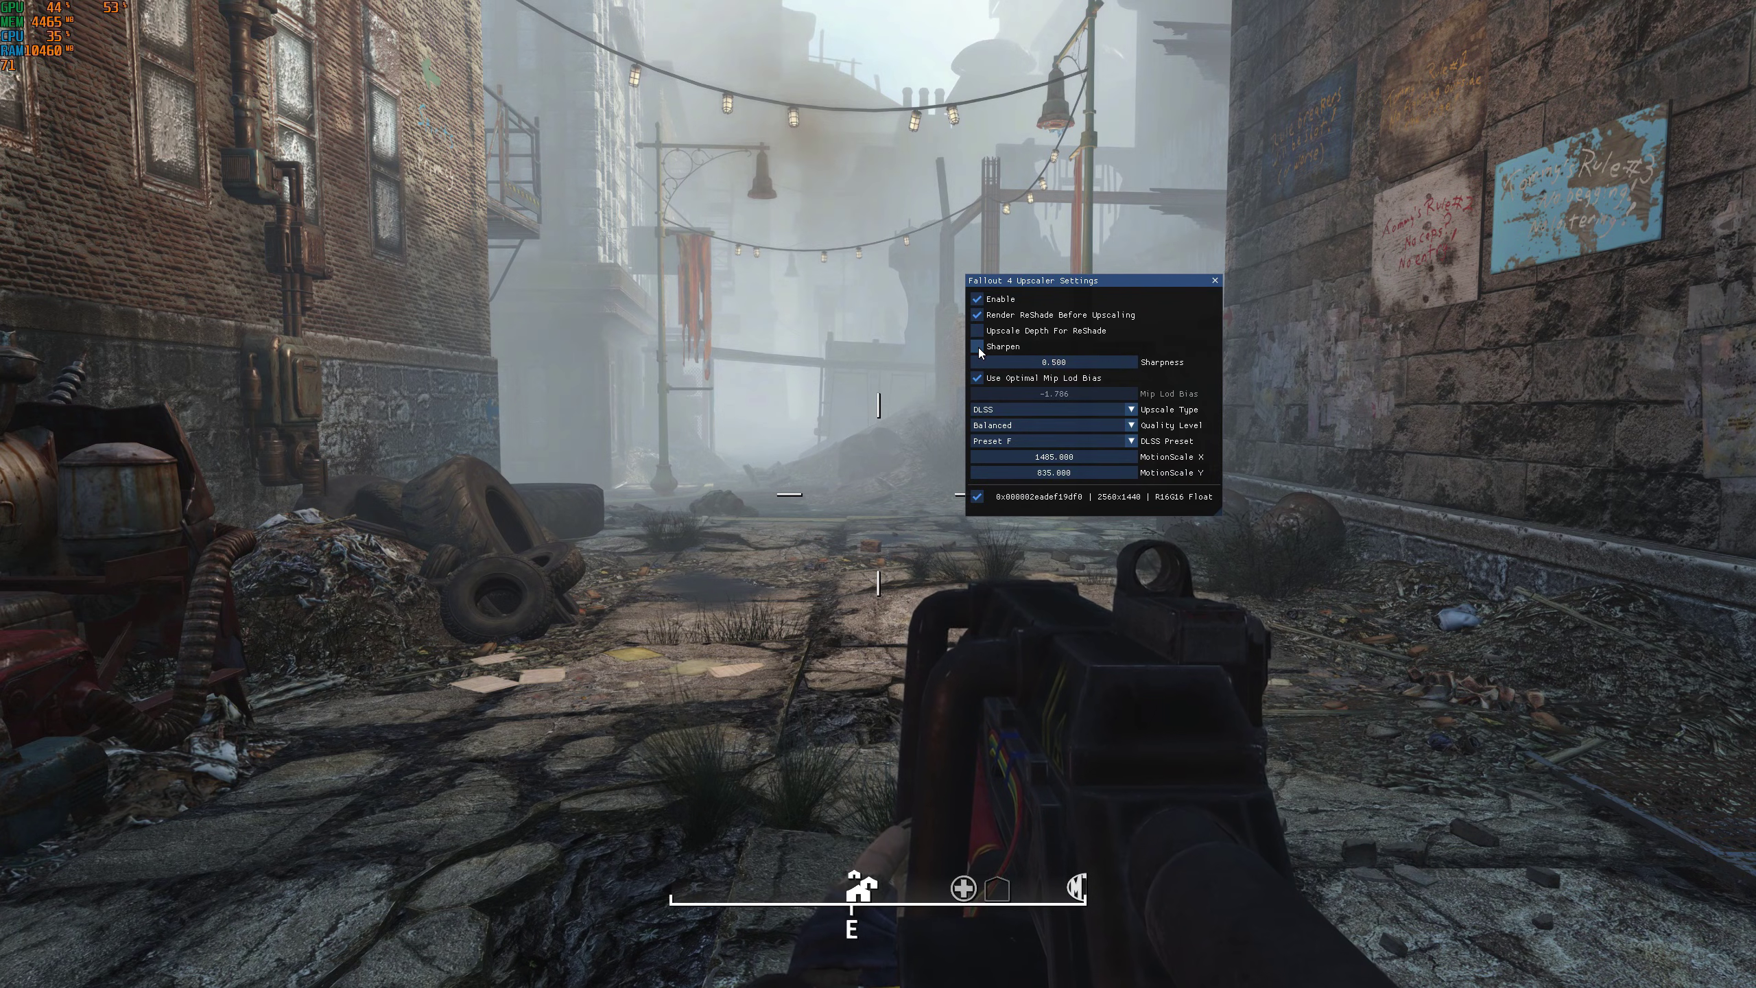
pyautogui.click(977, 346)
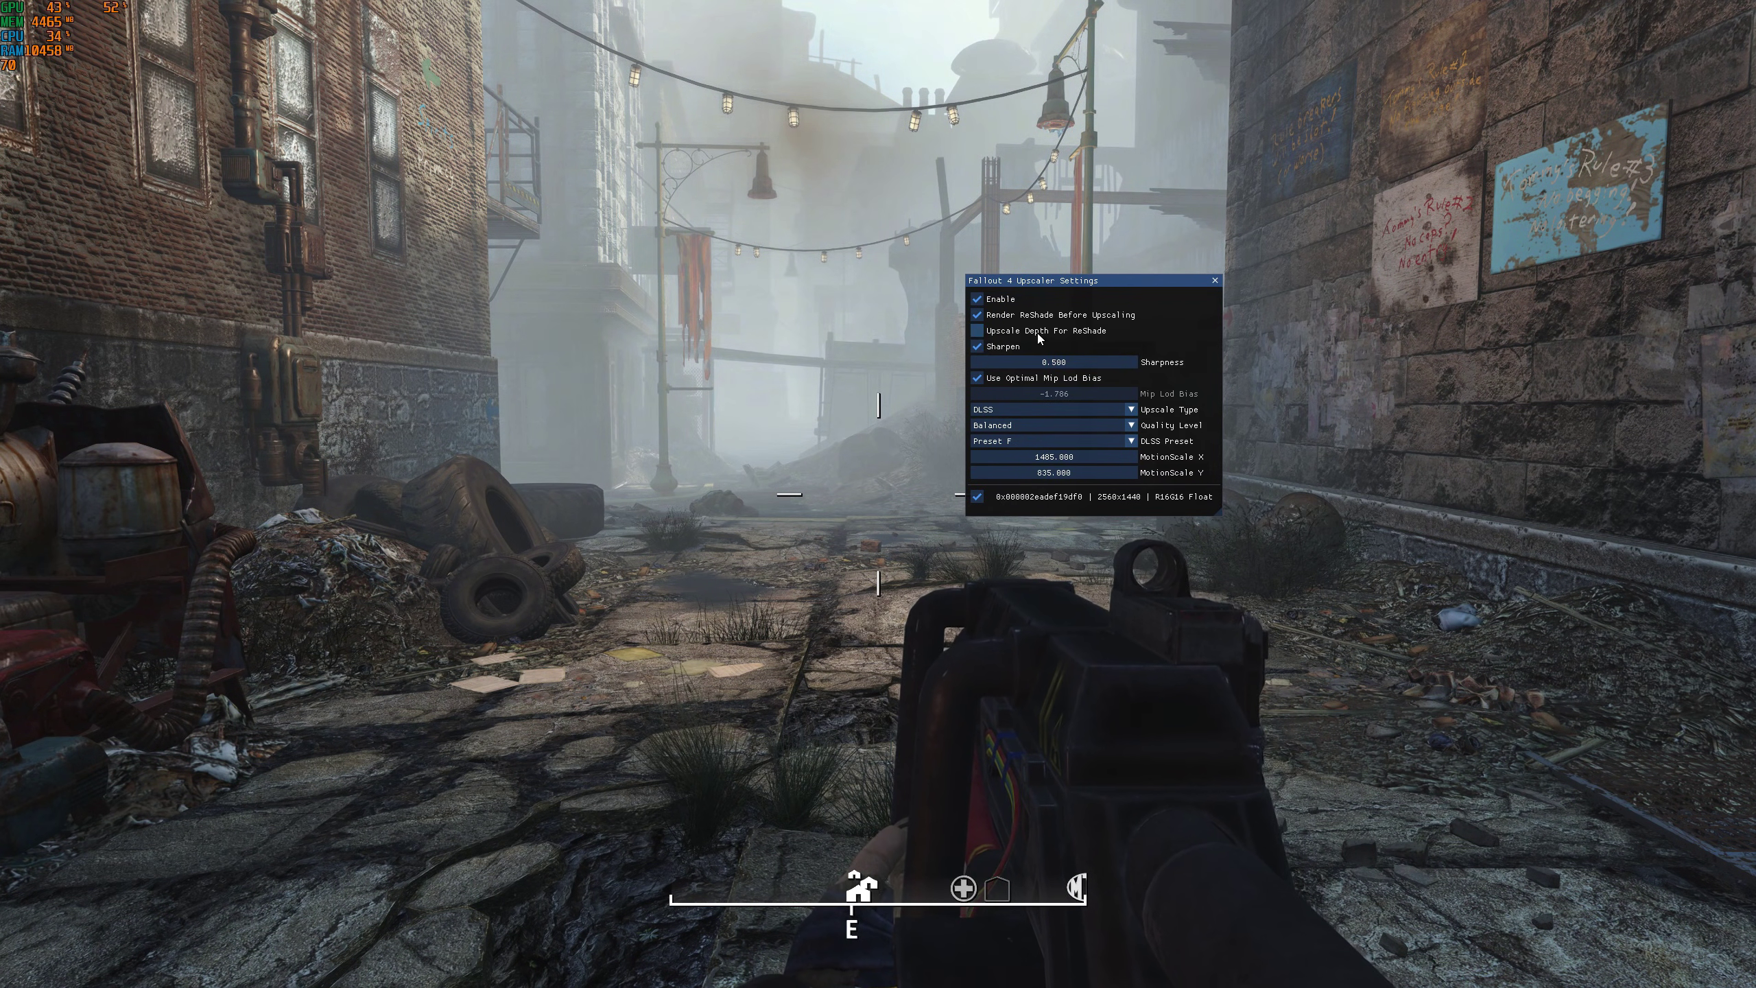
pyautogui.click(1131, 409)
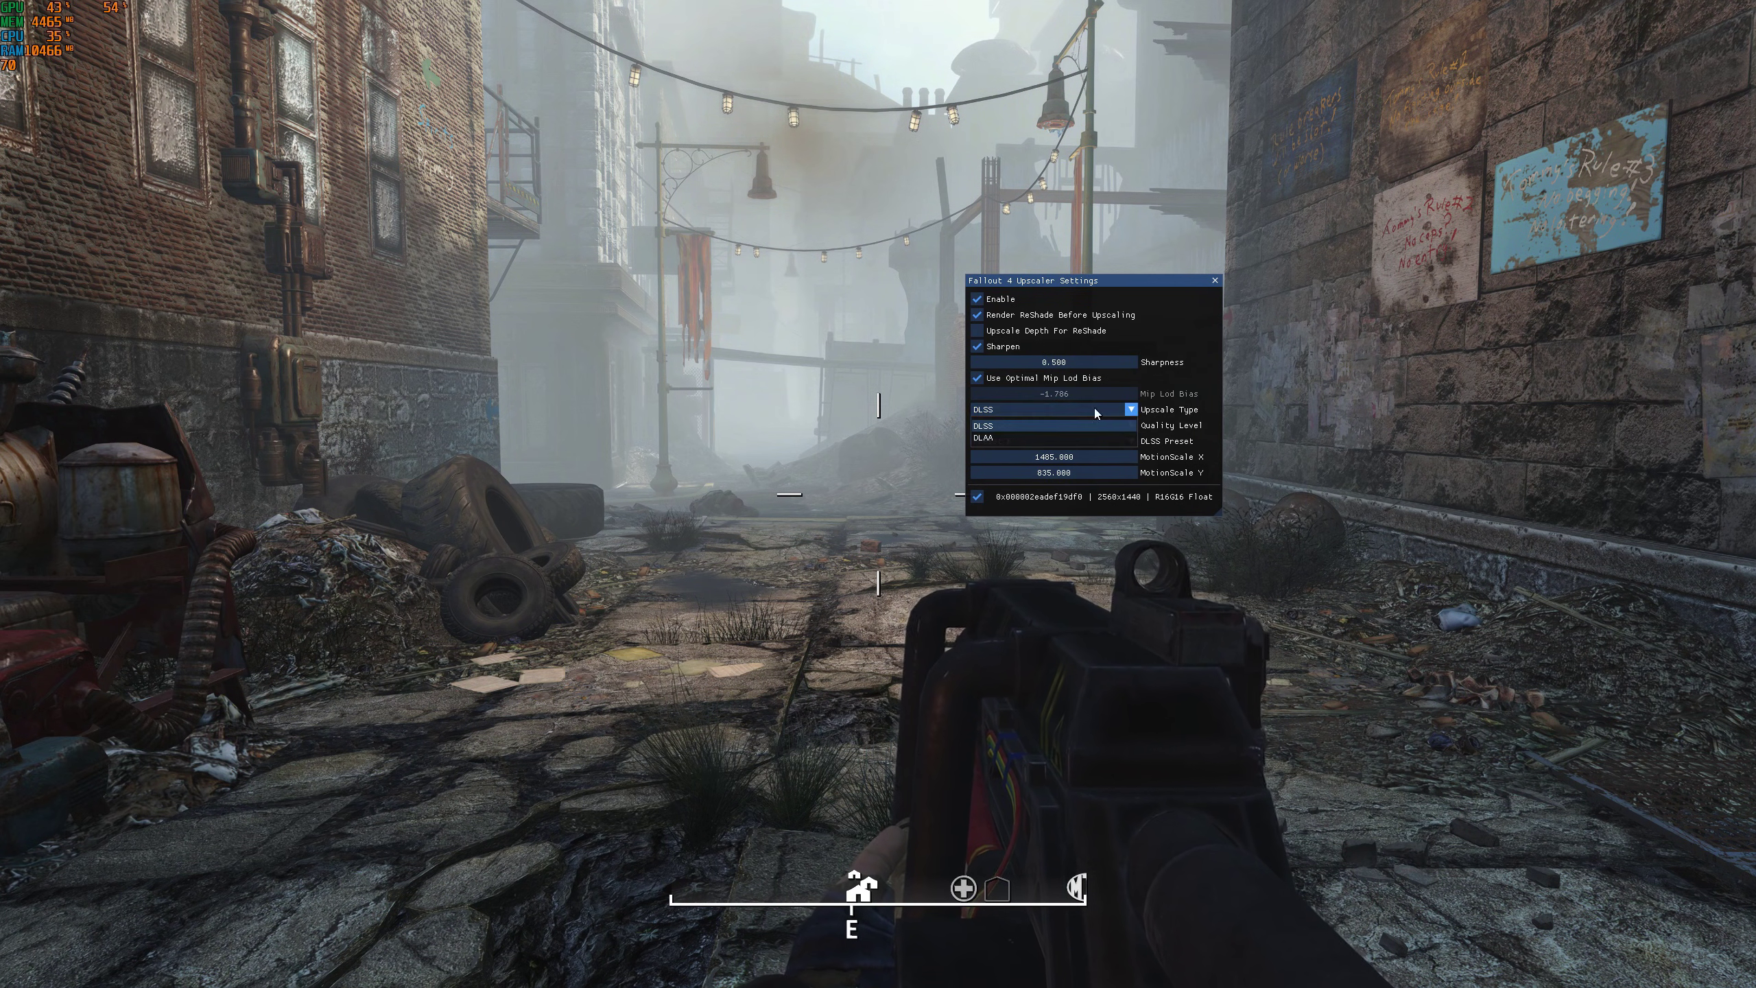
pyautogui.click(1130, 408)
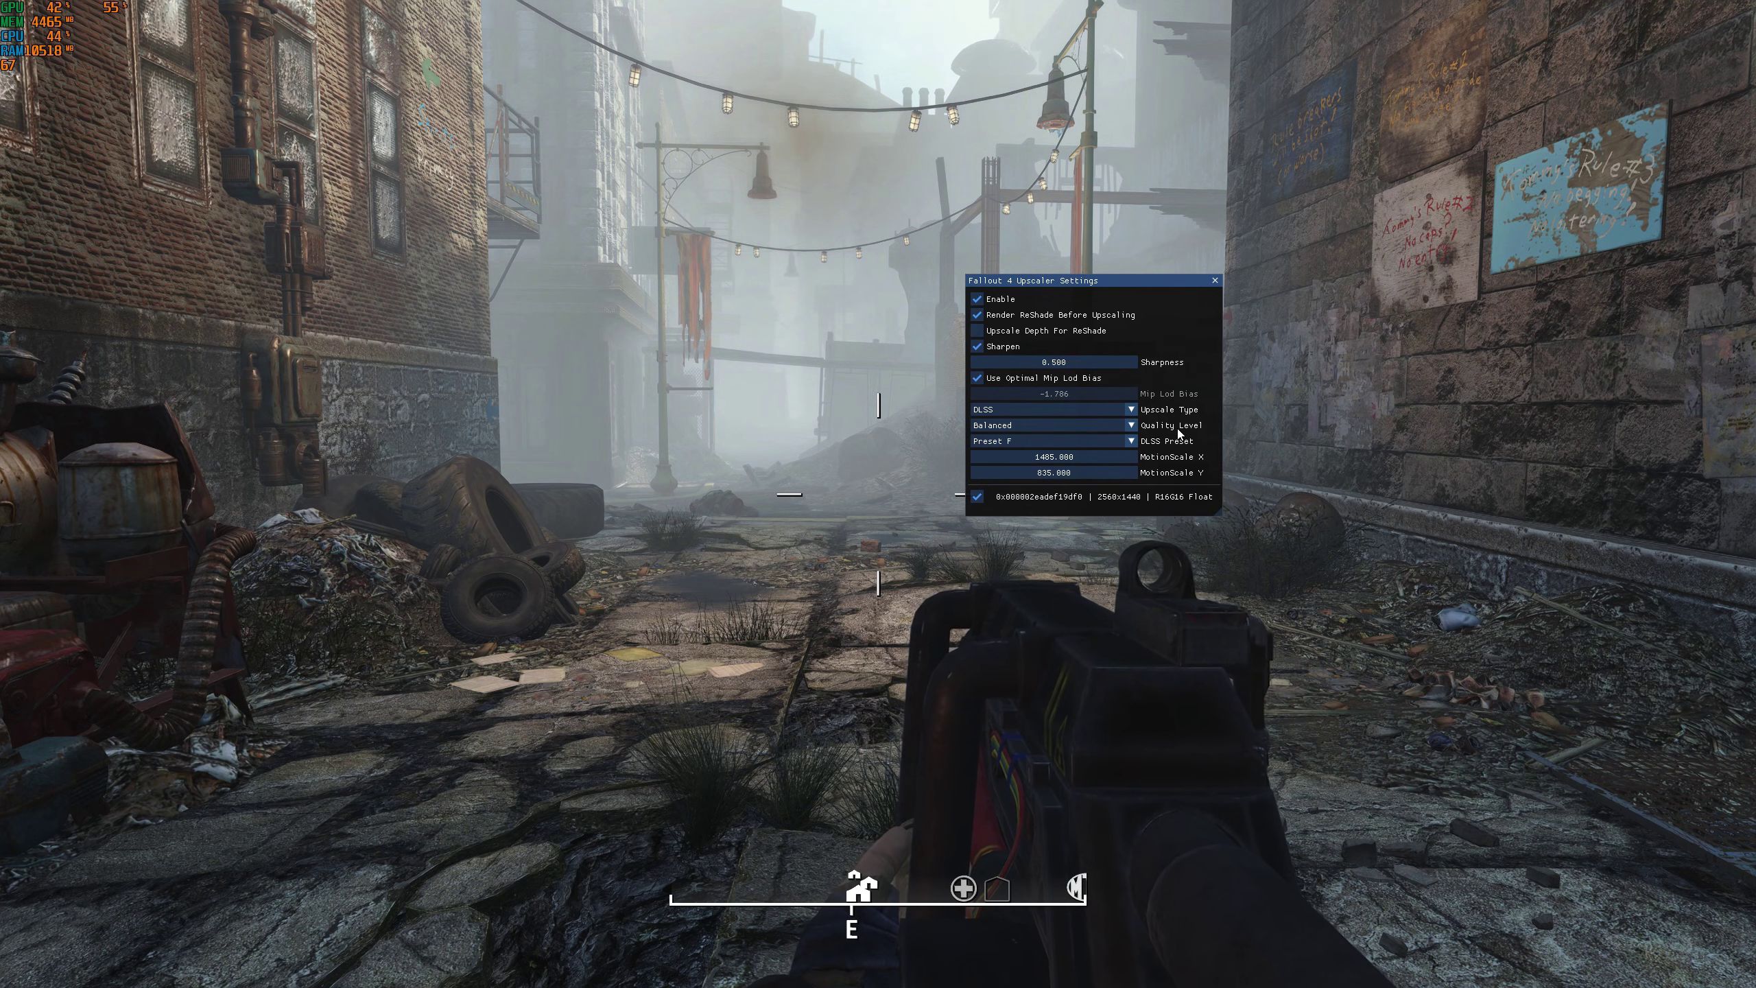
pyautogui.click(1132, 424)
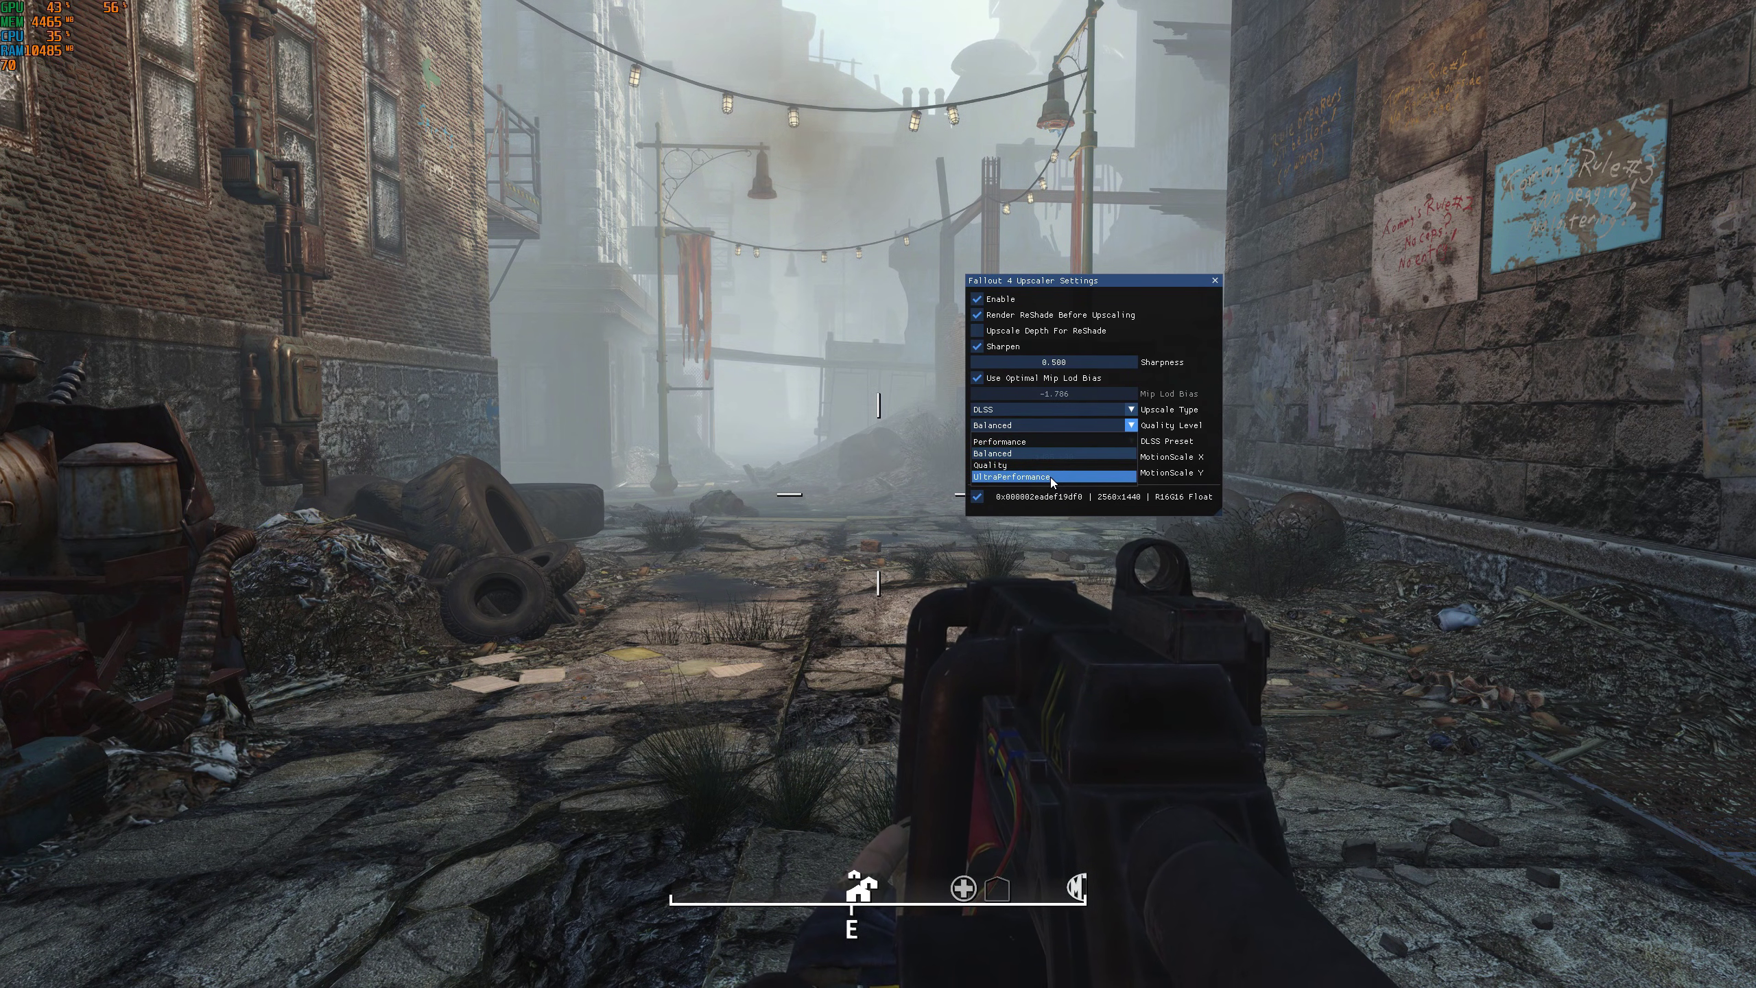
pyautogui.click(1189, 409)
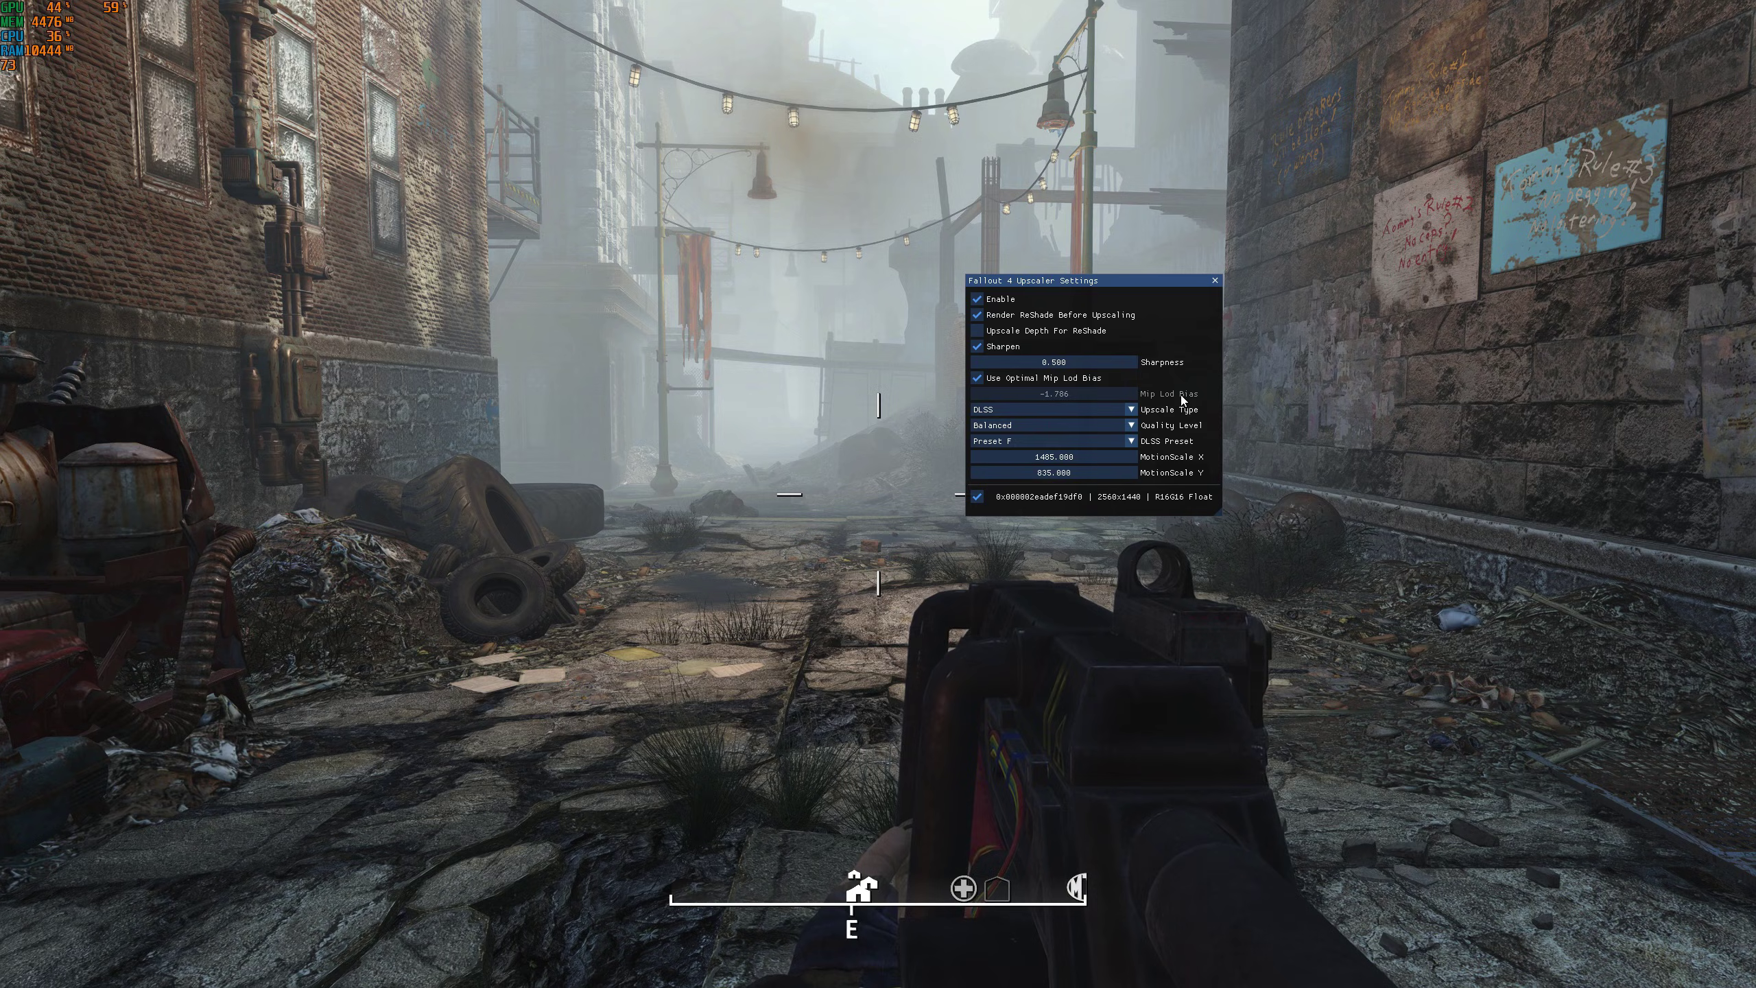
# Step: Dismiss the Upscaler Settings overlay with End and walk forward with W
pyautogui.press('End')
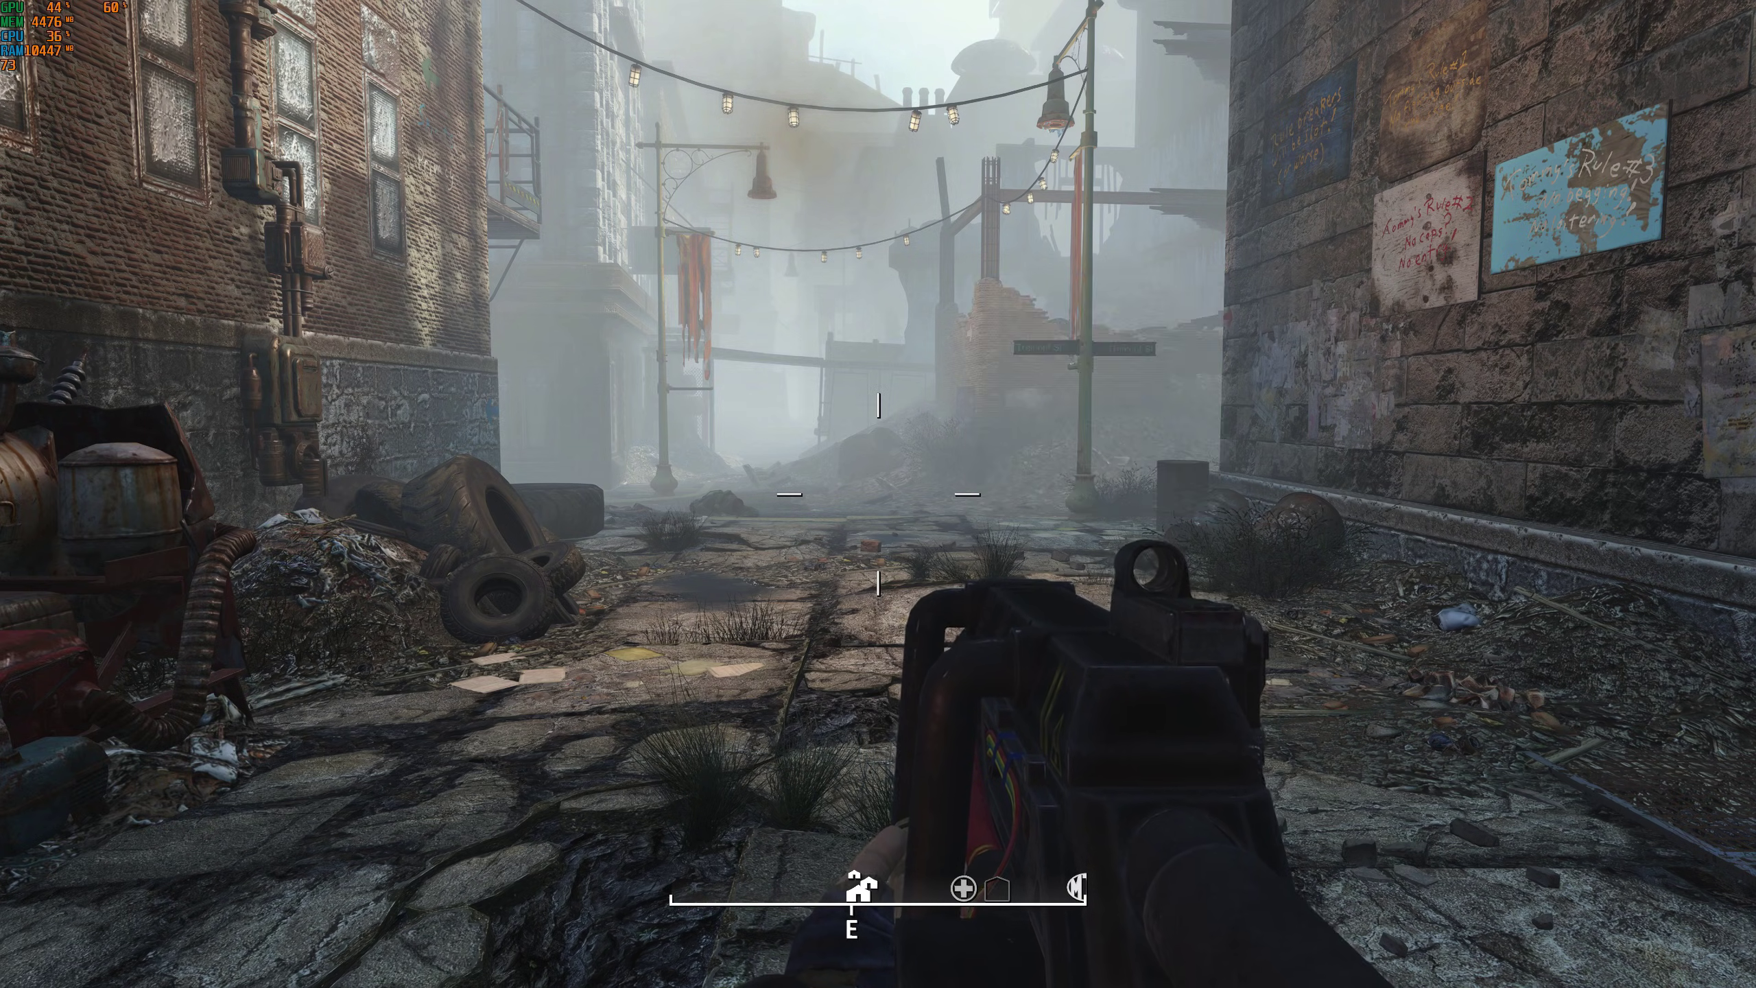
pyautogui.press('w')
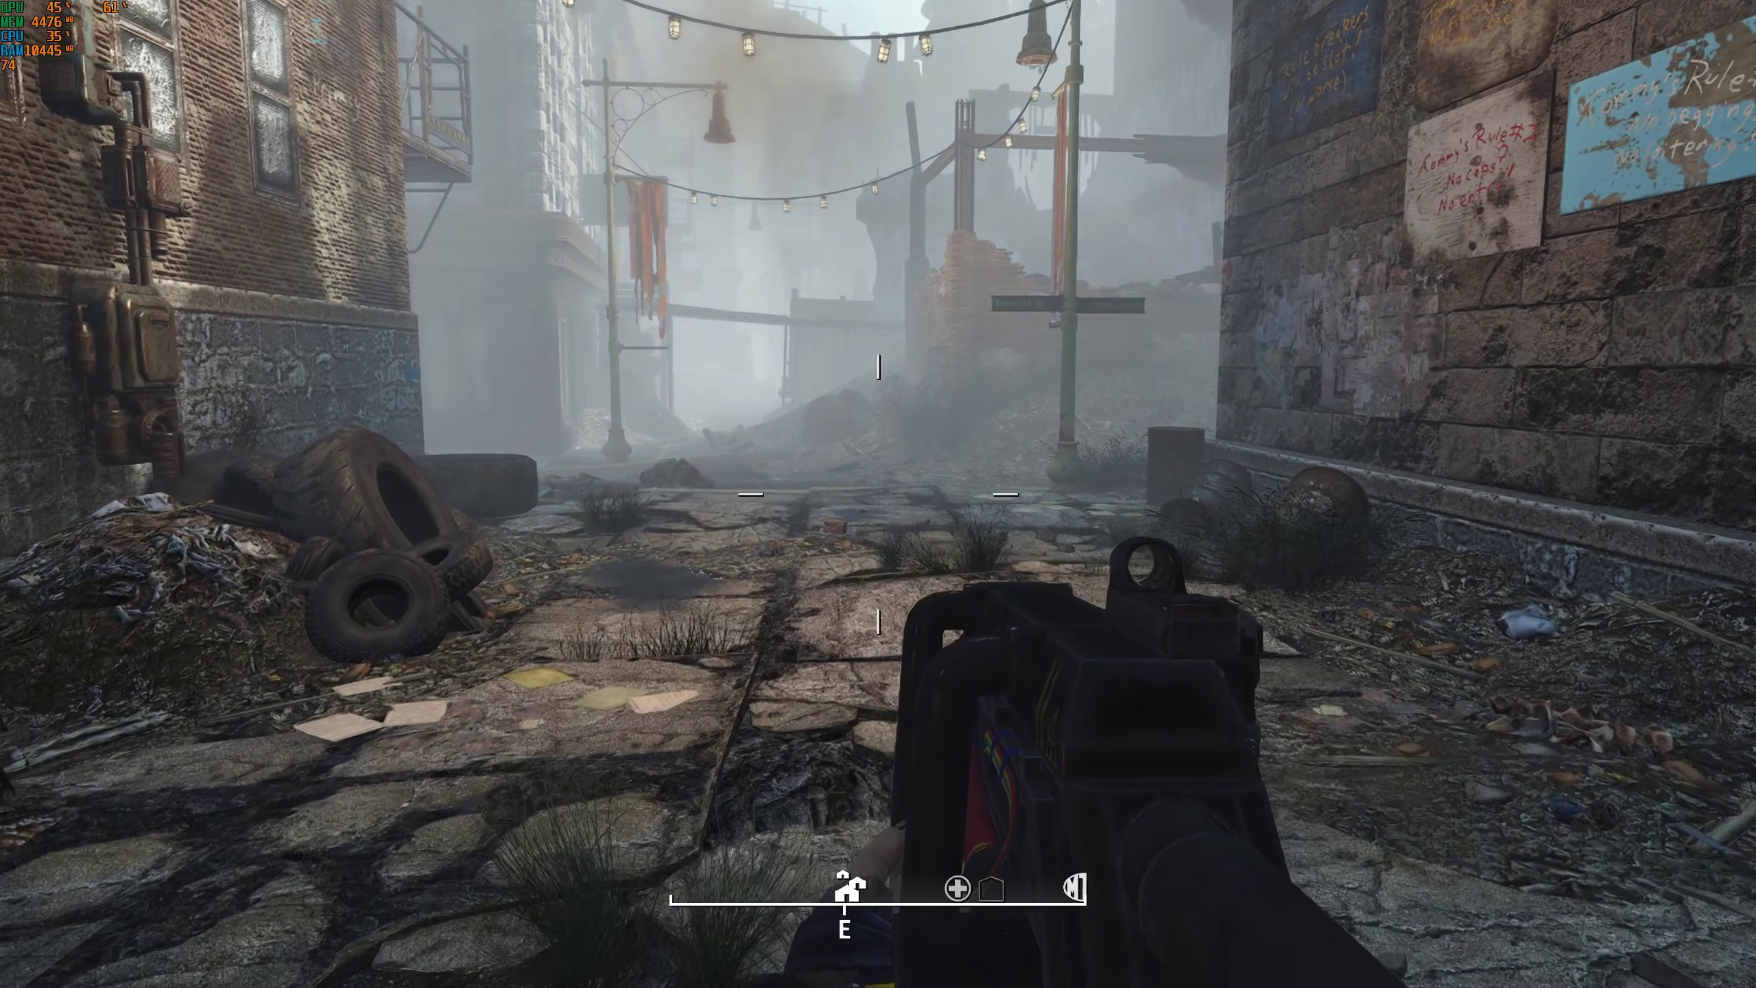